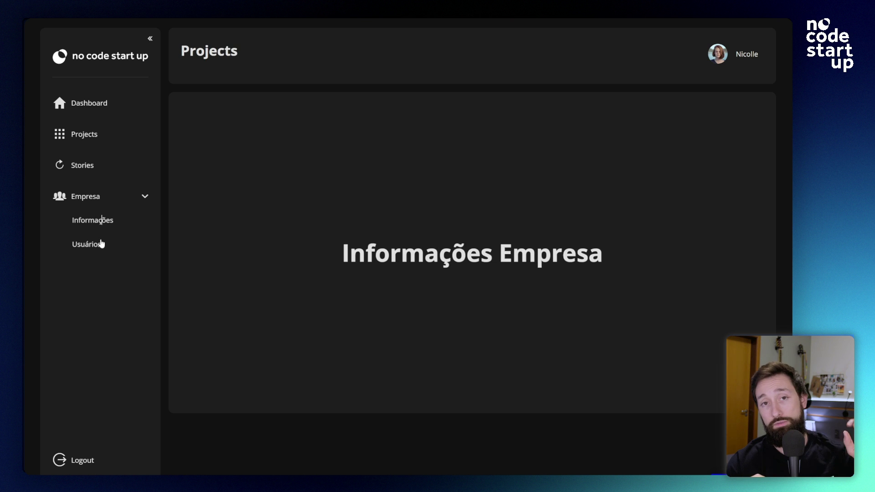
- Open the company's Usuários page in the demo app, followed by the Projects page
click(100, 247)
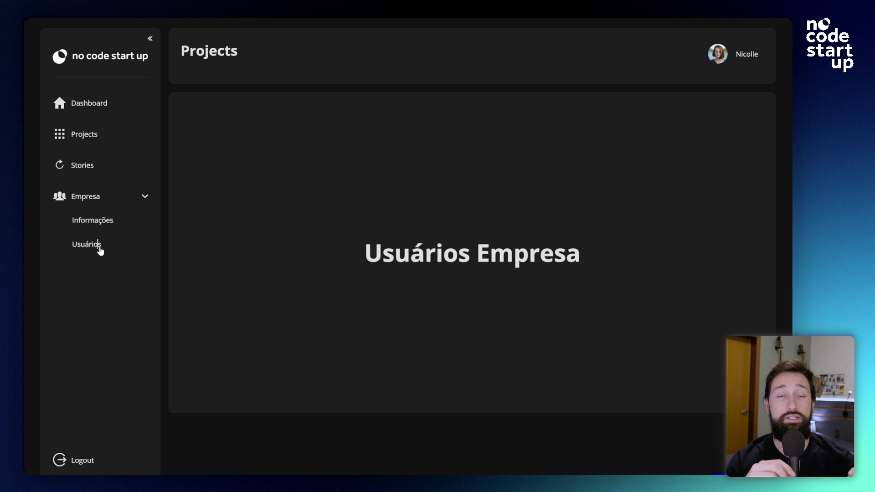
click(92, 134)
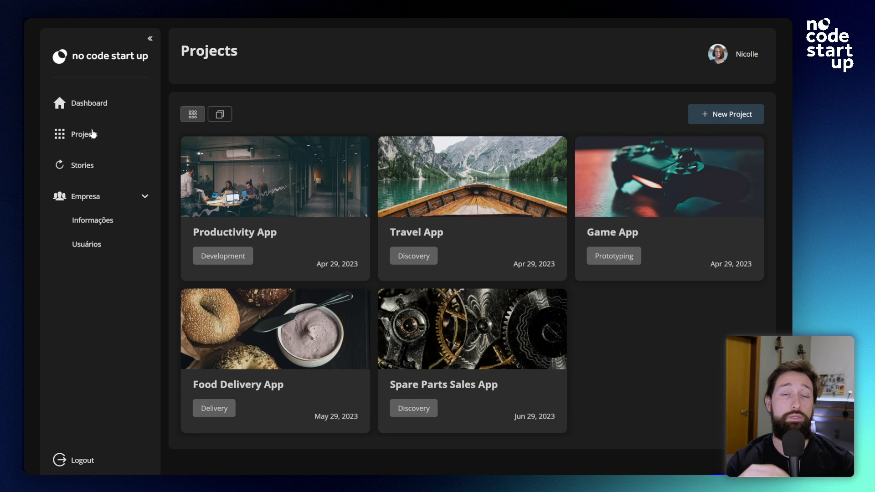
- Test the Projects page's responsiveness by collapsing and restoring the sidebar and narrowing the viewport in responsive device mode
click(150, 38)
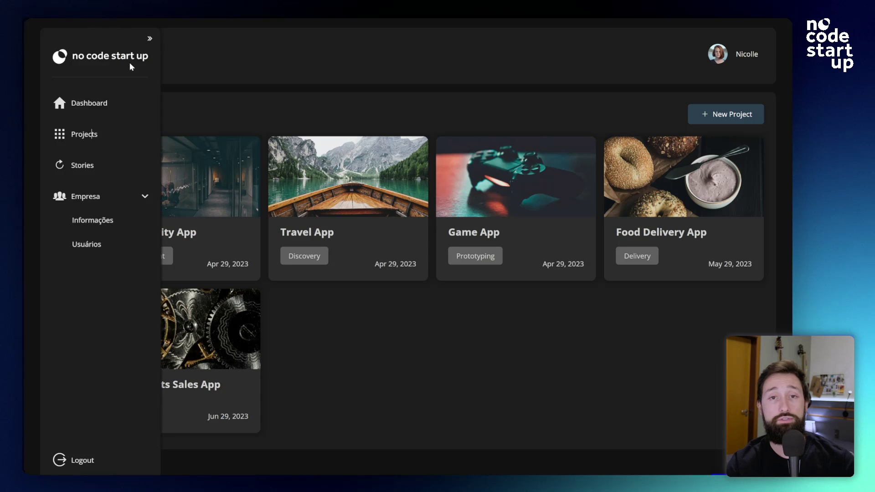
mouse_move(72, 62)
click(148, 40)
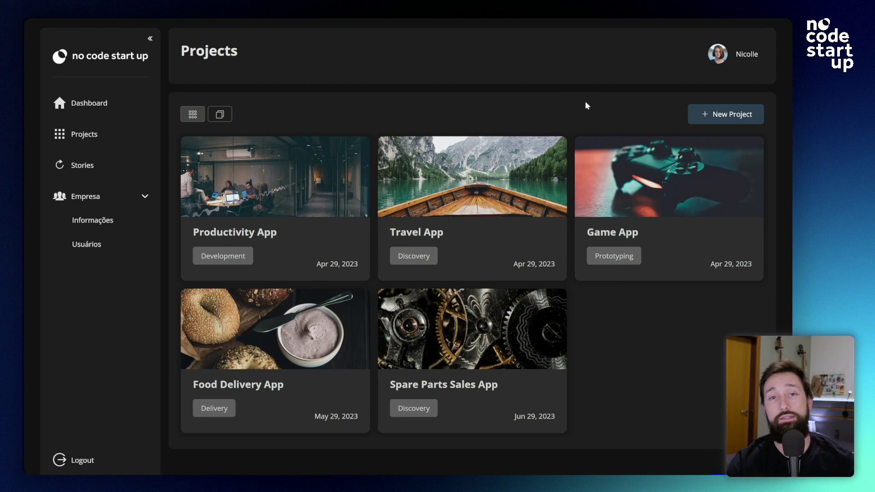
key(ctrl+shift+m)
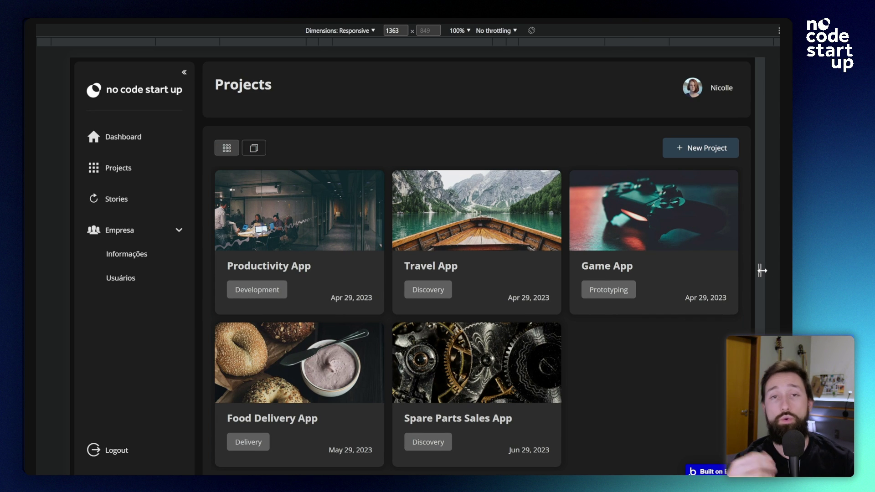
drag(763, 271, 529, 268)
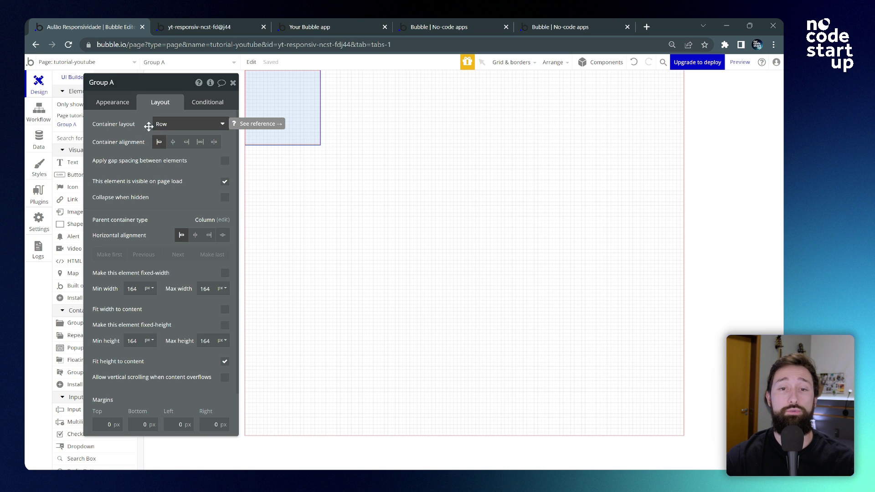
- Examine Group A's container layout options and compare its layout settings with those of the tutorial-youtube page
click(162, 131)
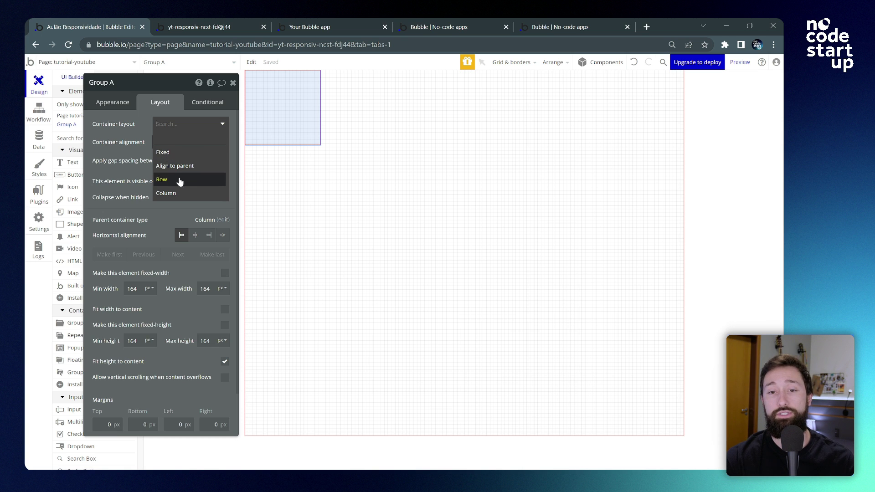
click(127, 184)
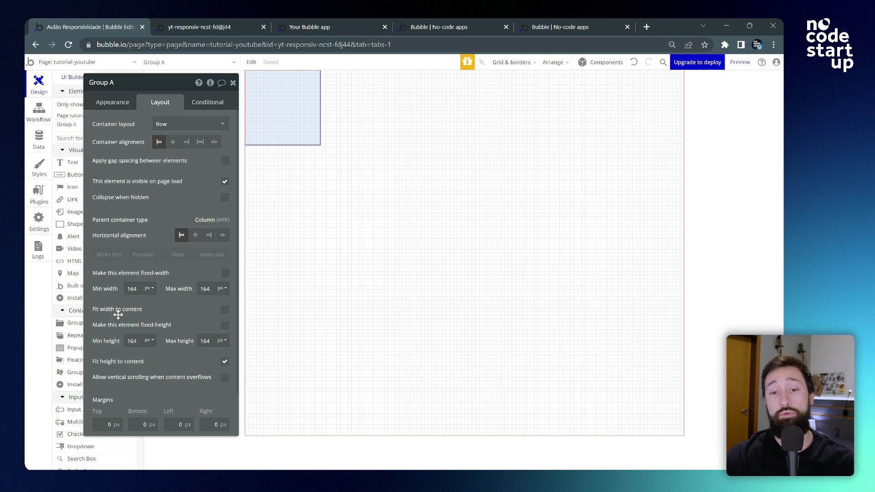
scroll(167, 356, down, 1)
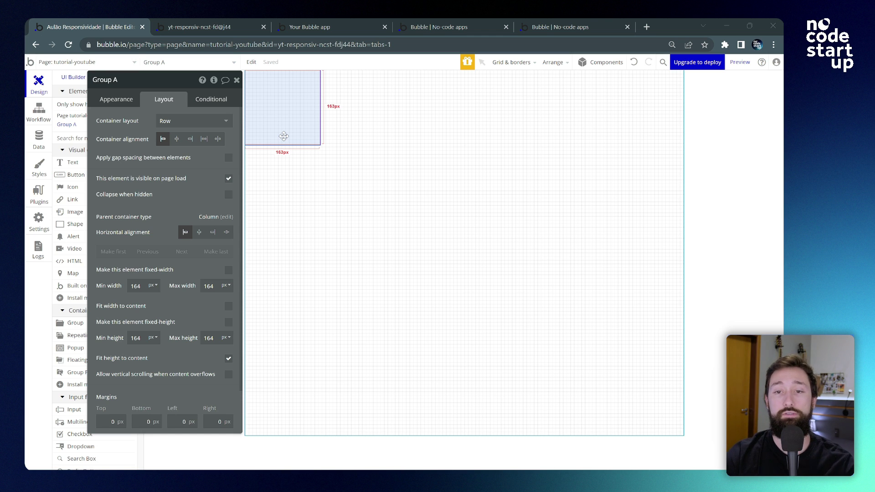
click(424, 173)
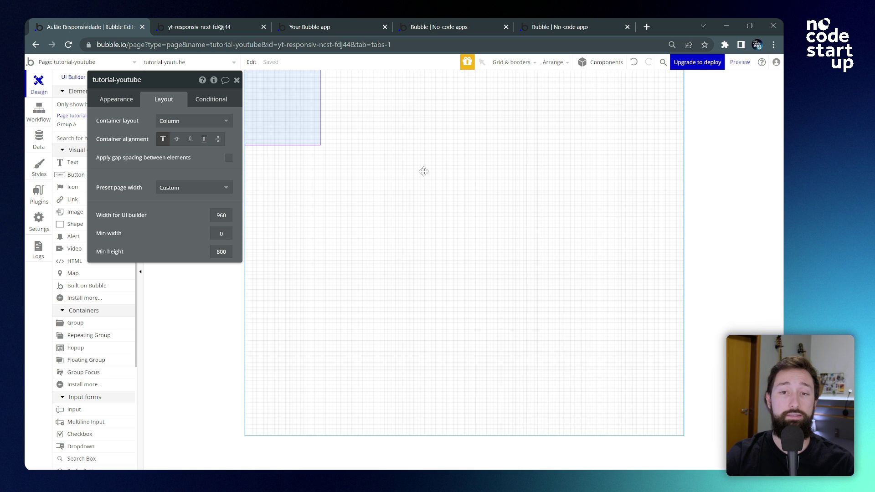
click(294, 121)
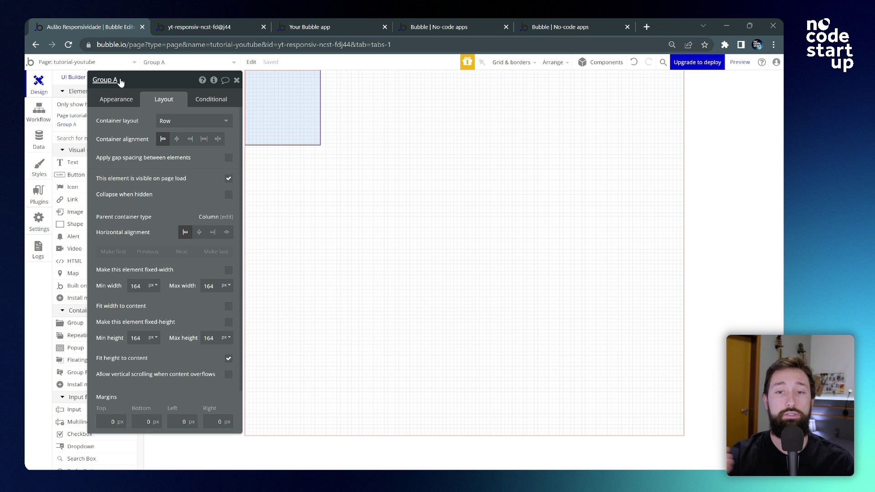
- Draw a child group about 100 × 91 px inside Group A and view both groups' layout settings
click(76, 323)
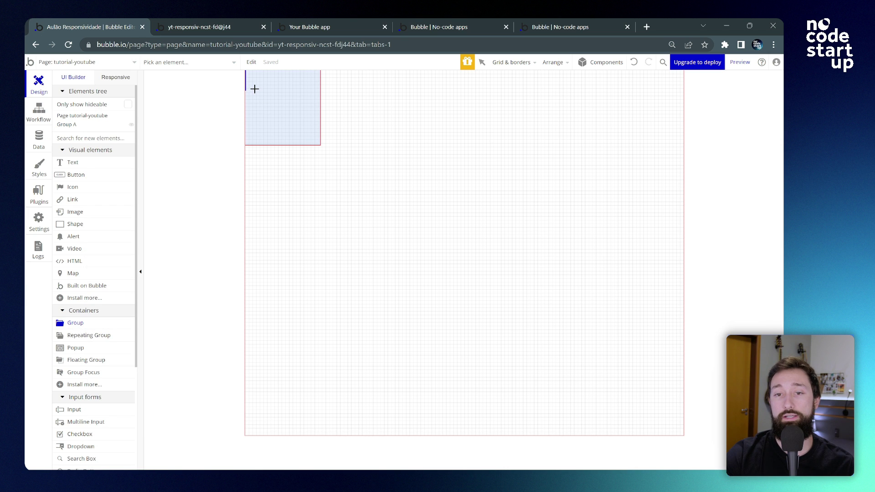
drag(255, 87, 303, 133)
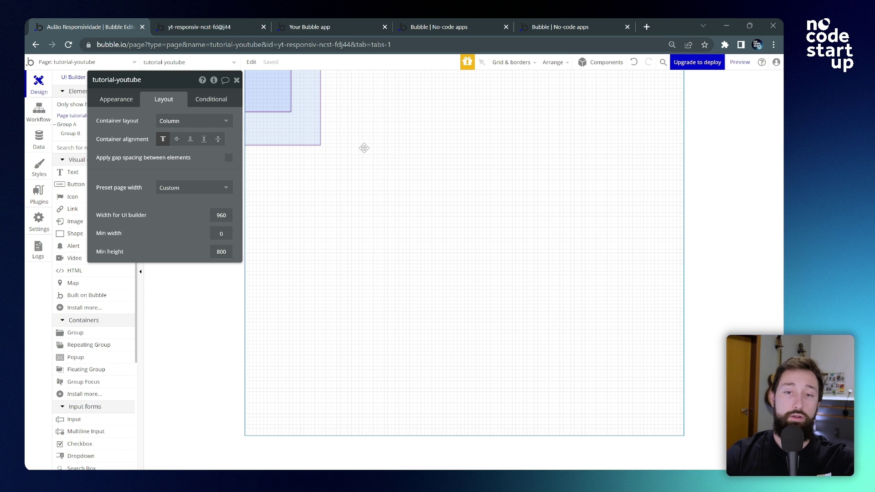
click(288, 127)
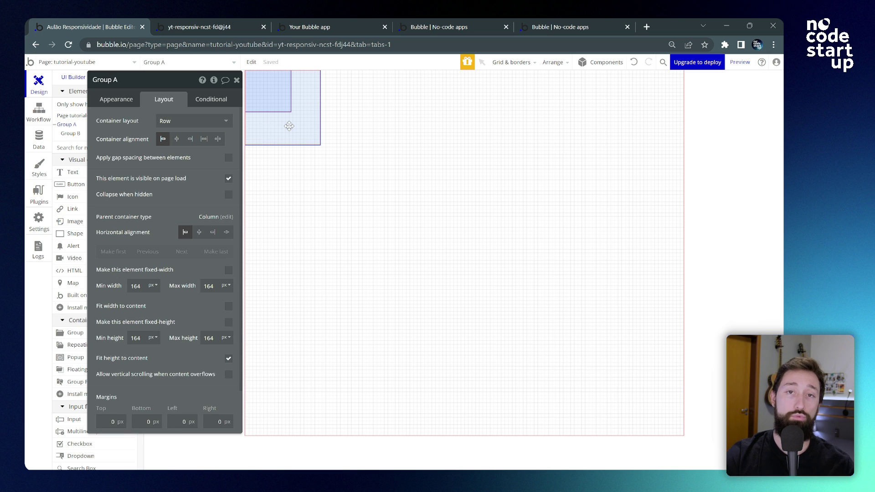
click(282, 105)
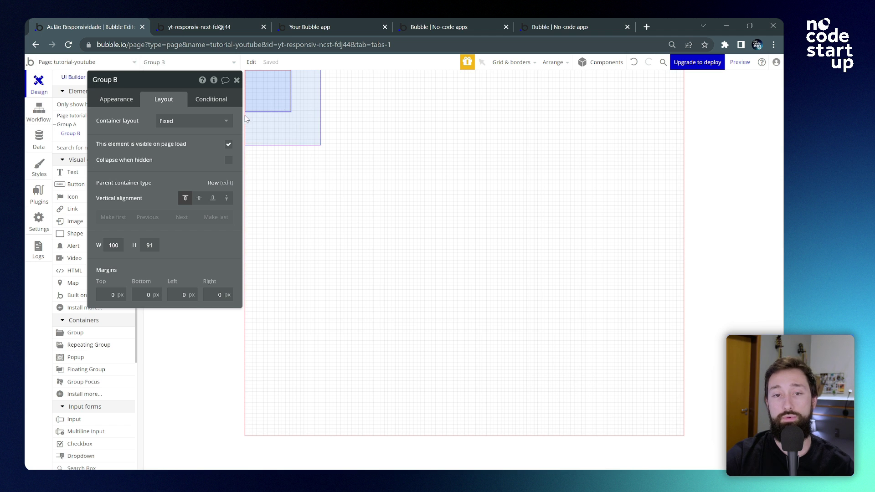
- Review the page, Group A and Group B in the elements tree to examine the parent-child hierarchy
drag(165, 81, 184, 125)
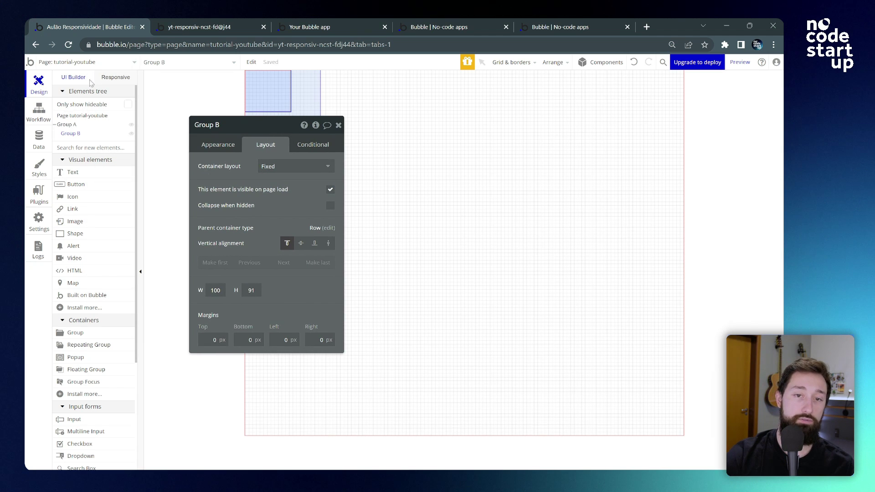
click(84, 116)
click(67, 125)
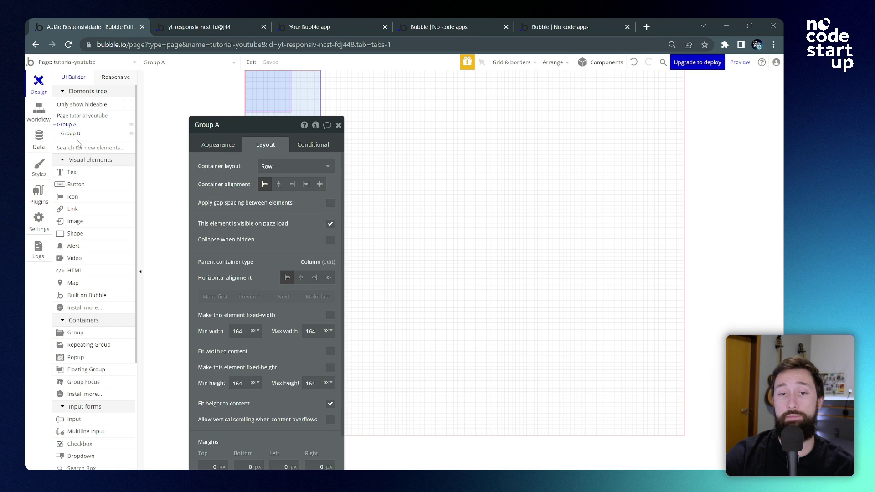
click(70, 134)
drag(265, 134, 161, 89)
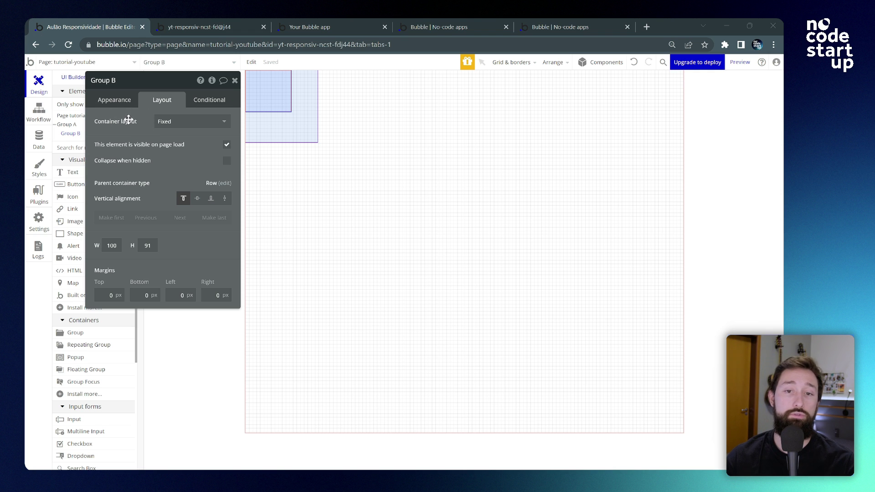
- Delete Group A together with its nested group from the tutorial-youtube page
click(283, 127)
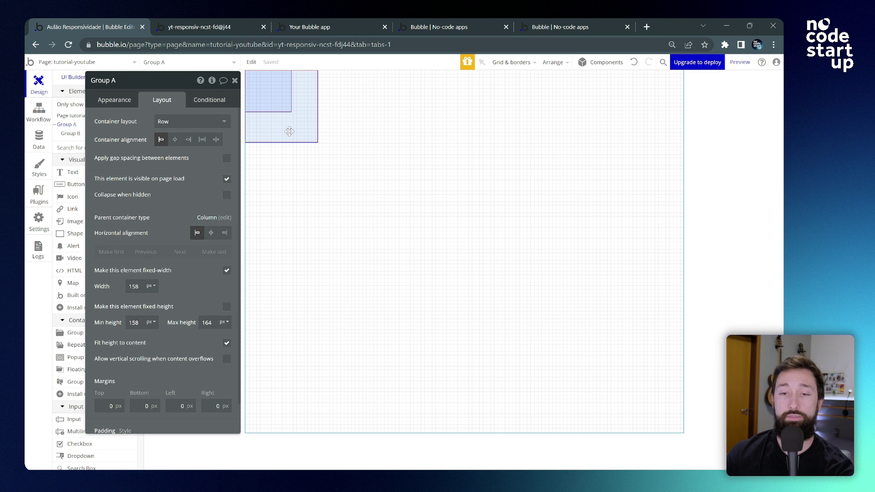
key(Delete)
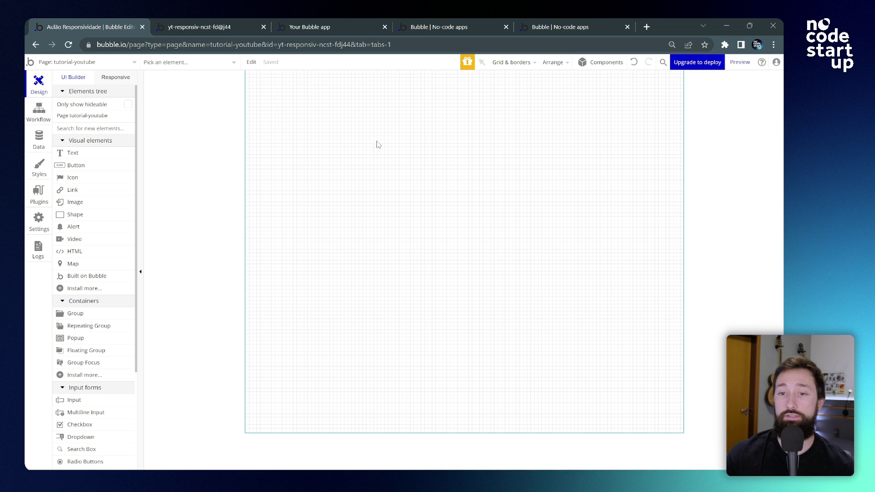
- Set the tutorial-youtube page's container layout to Fixed and its width to 960
double_click(415, 207)
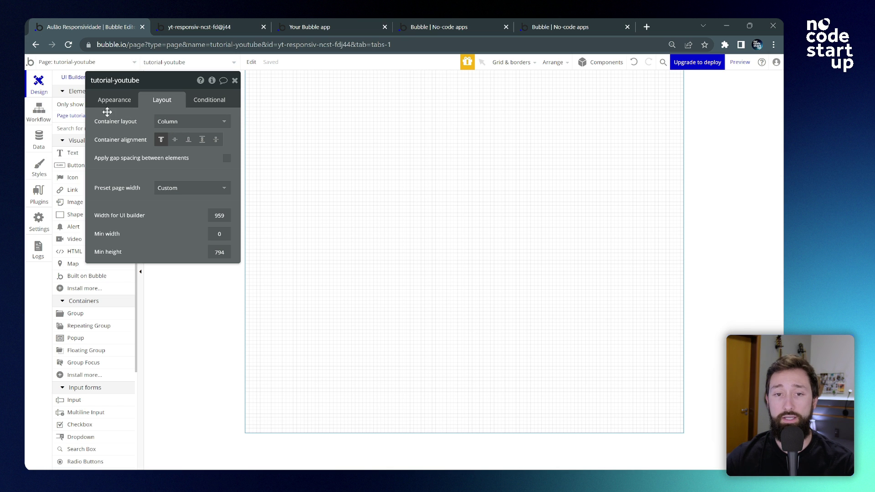
click(183, 123)
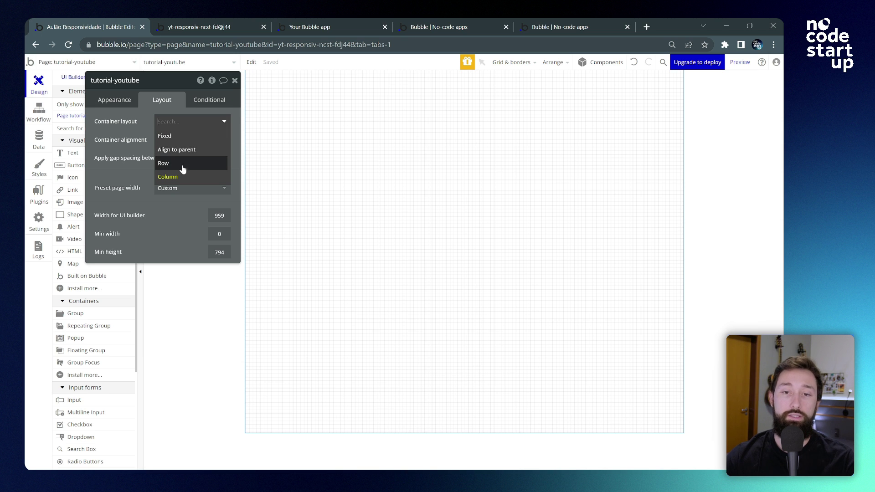
click(175, 137)
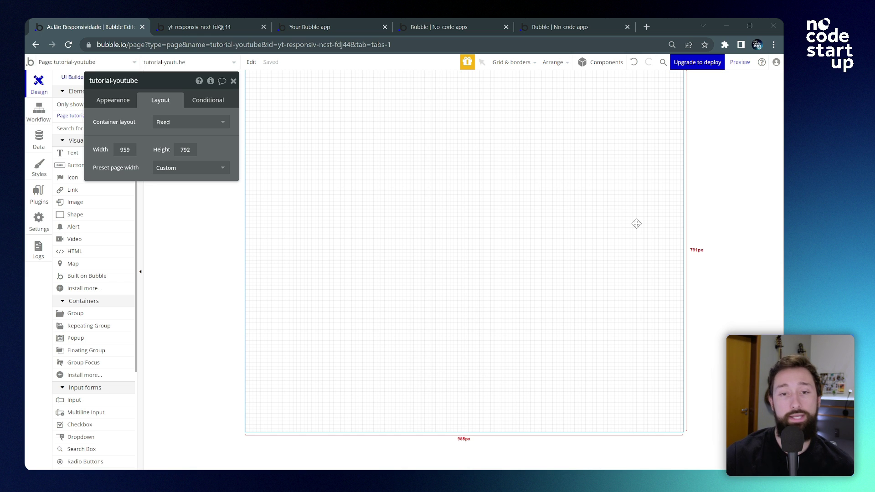
double_click(125, 150)
text(960)
click(328, 171)
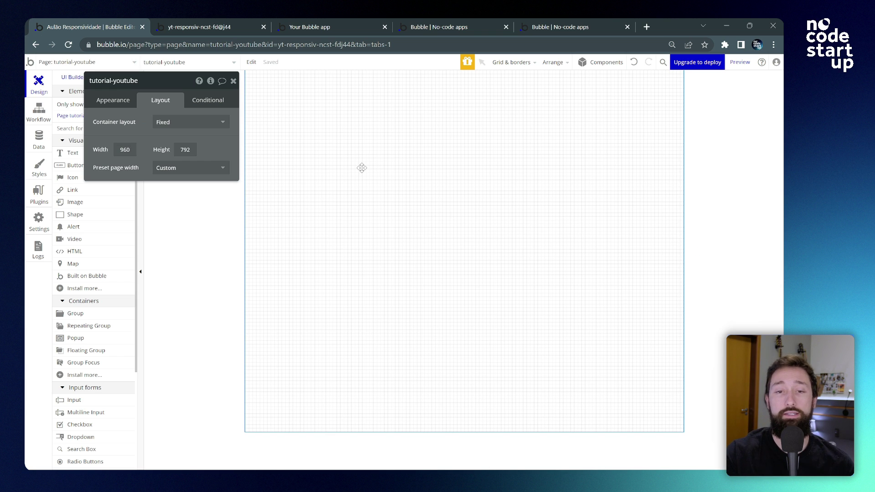
drag(117, 150, 123, 151)
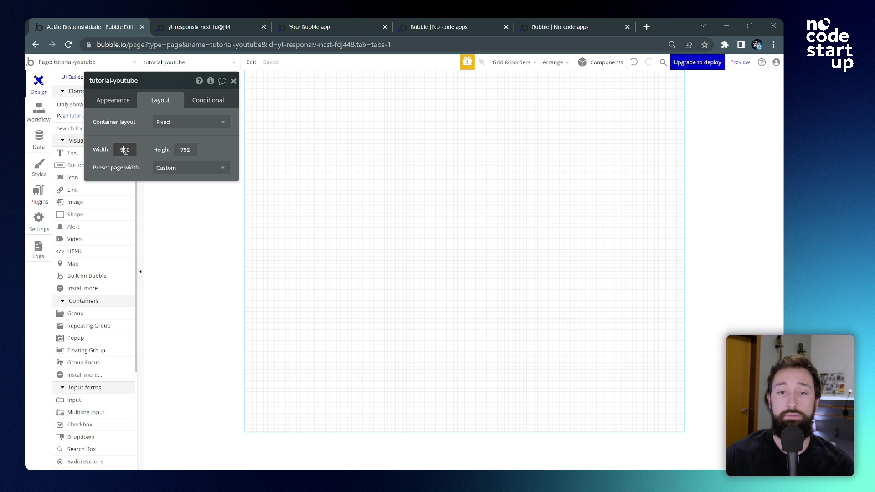
- Give the page a flat color background of #D4D4D4 and preview the page
click(114, 101)
click(190, 284)
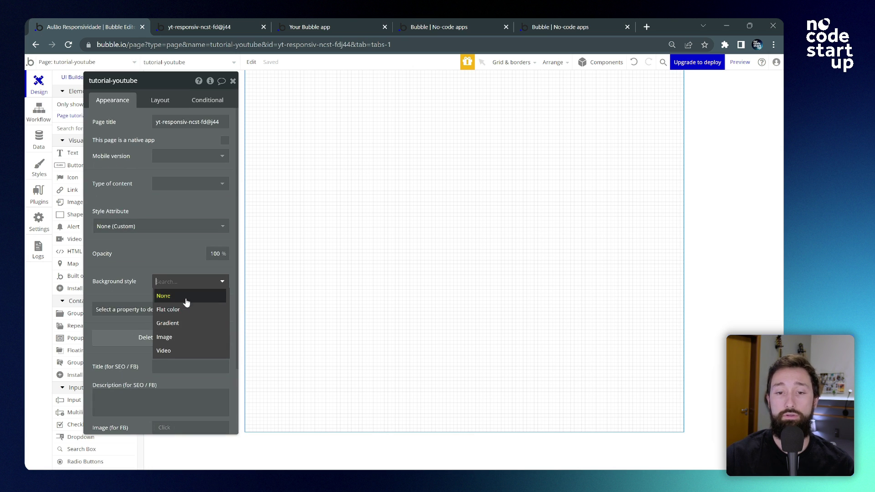
click(185, 316)
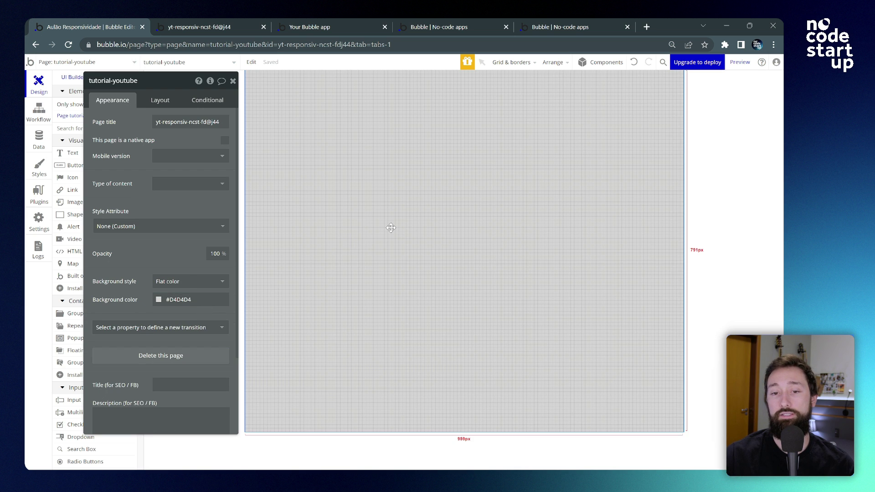
click(740, 62)
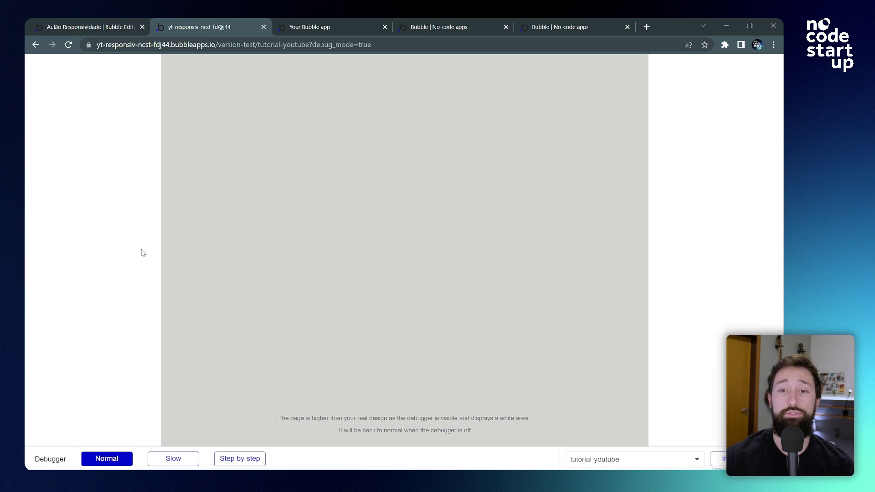
- Look over the No-code Books demo page and narrow its viewport to 385 px to examine how a fixed layout behaves
click(304, 25)
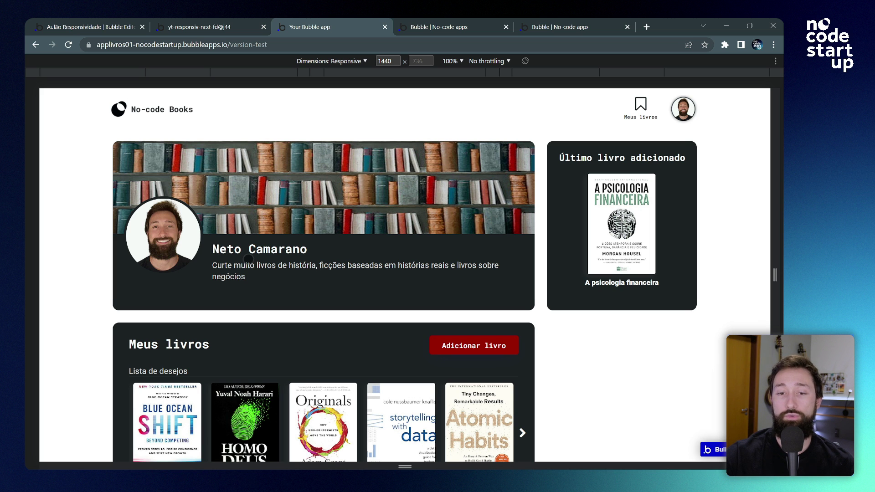
scroll(432, 262, down, 3)
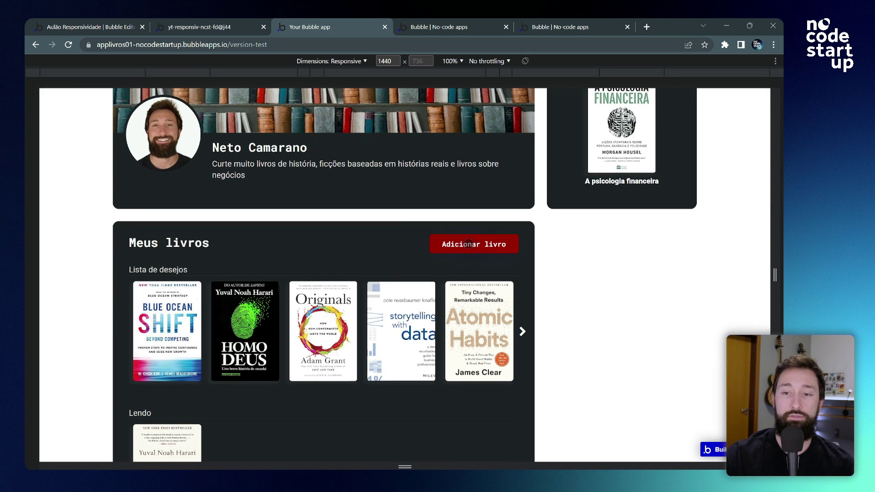
click(469, 245)
click(266, 221)
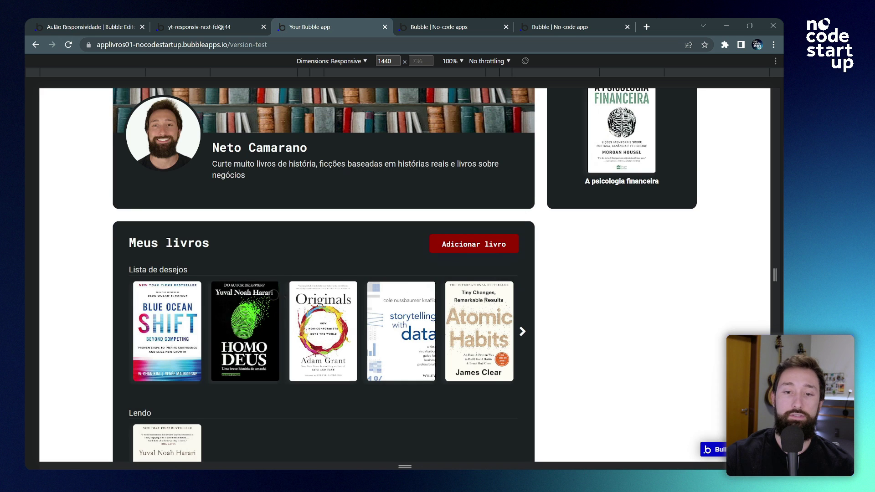
scroll(274, 295, up, 3)
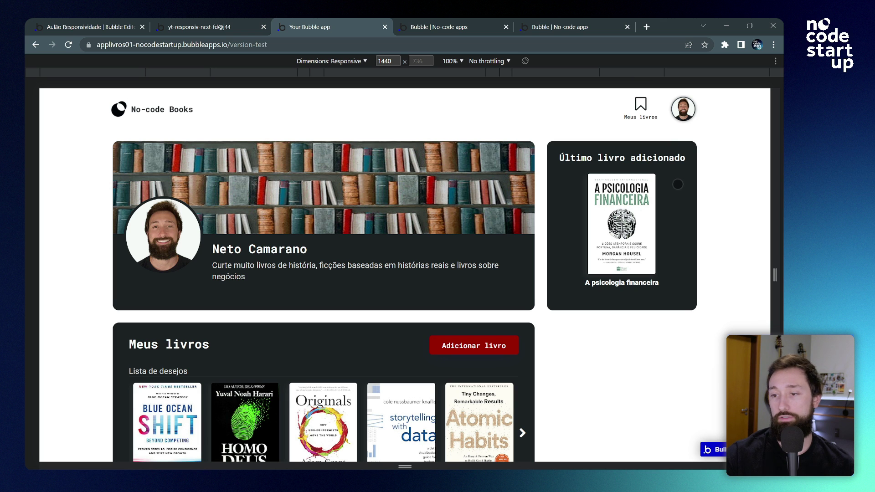
drag(775, 272, 507, 265)
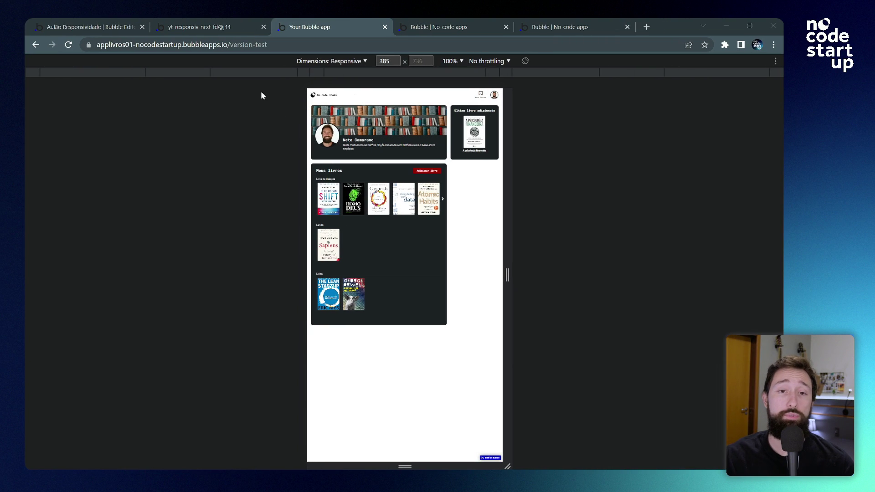
- Return to the Bubble editor and draw a button about 186 by 72 px on the tutorial-youtube page
click(71, 22)
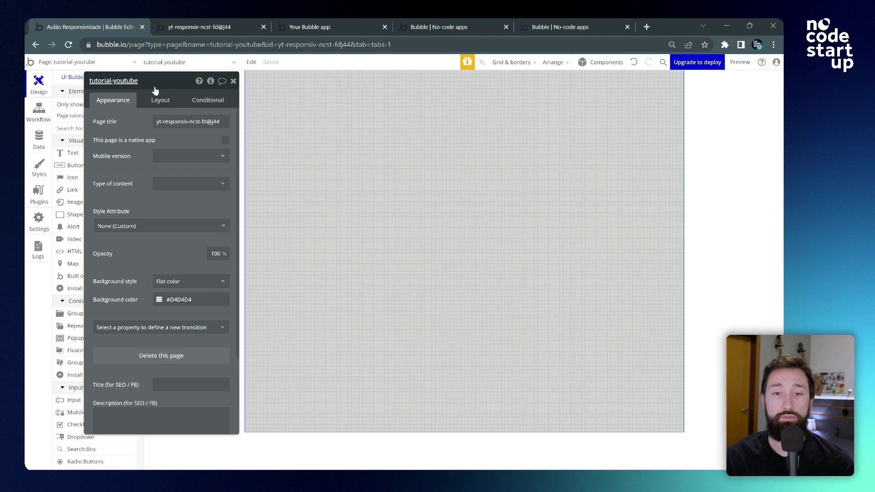
drag(156, 90, 175, 91)
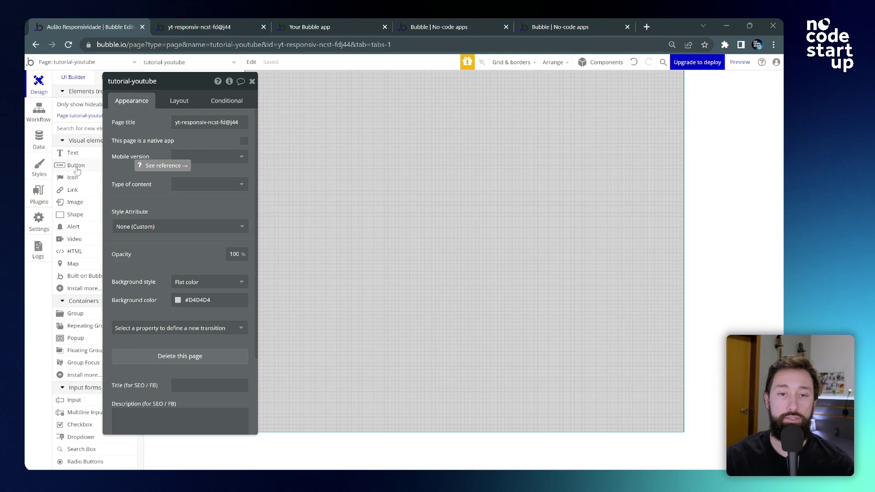
click(76, 168)
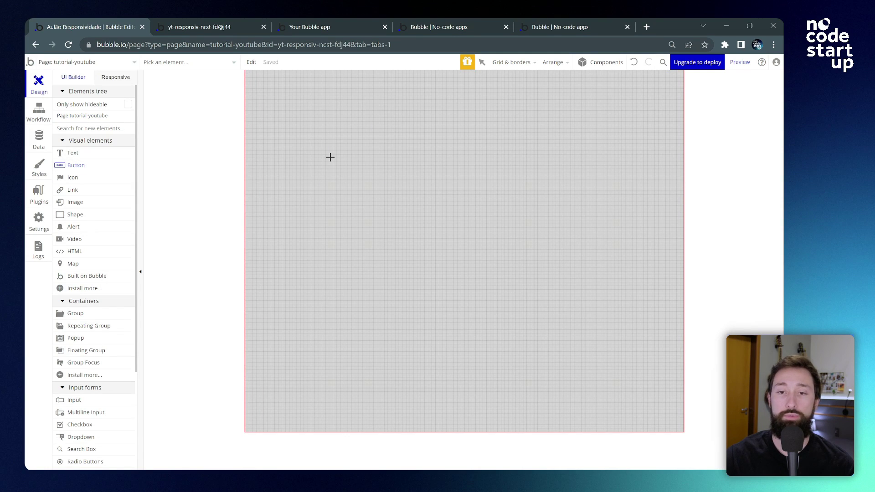
drag(298, 122, 385, 155)
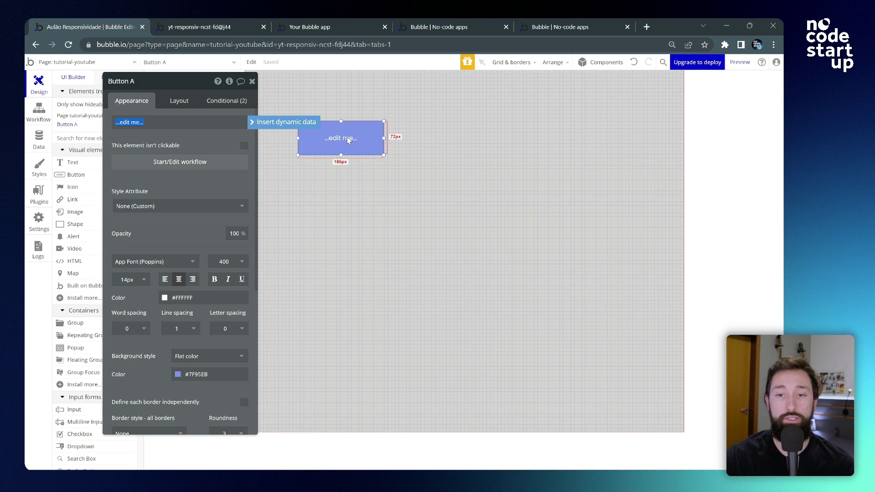
- Reposition the new button freely toward the upper middle of the Fixed-layout page
drag(347, 137, 370, 167)
double_click(369, 166)
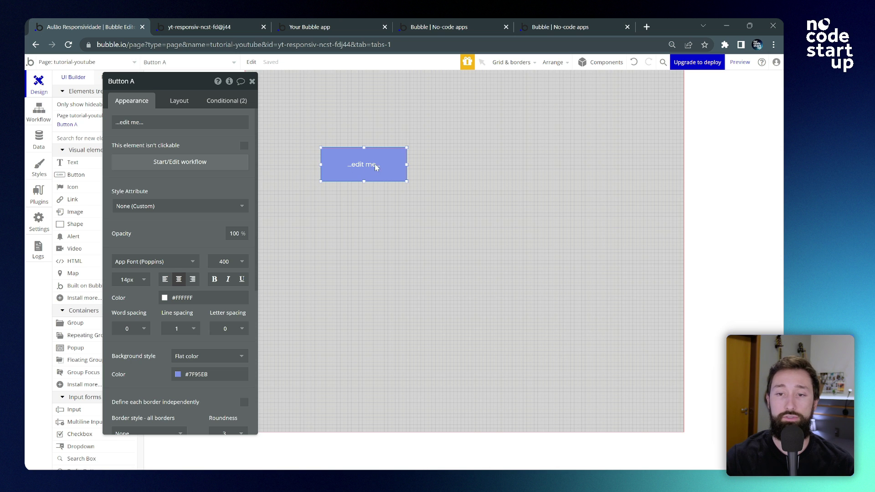
drag(367, 163, 431, 182)
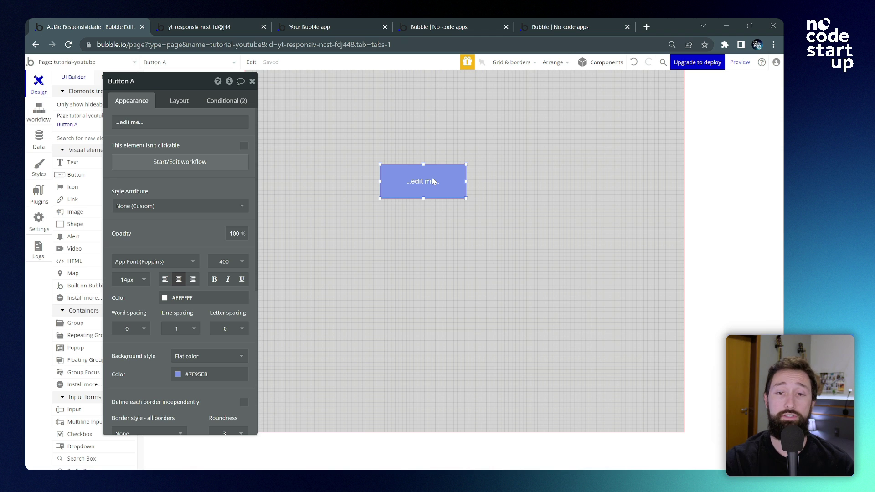
- Set the tutorial-youtube page's container layout to Column
click(351, 148)
click(185, 105)
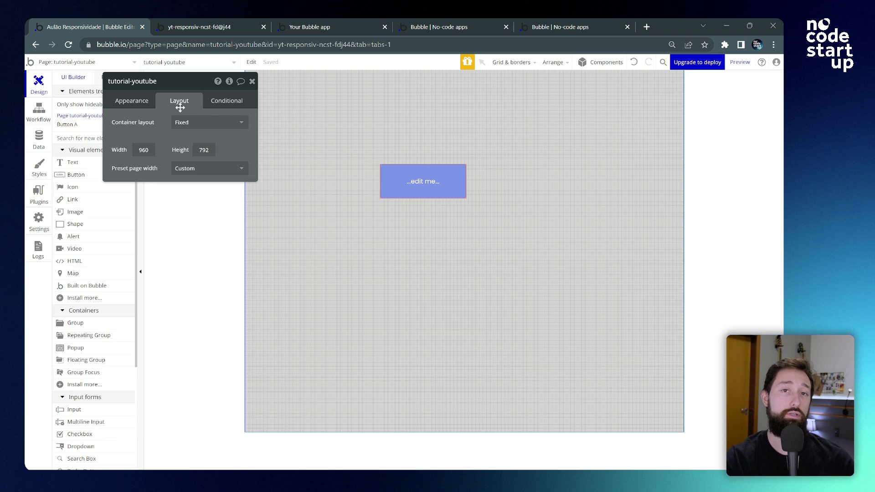
click(207, 122)
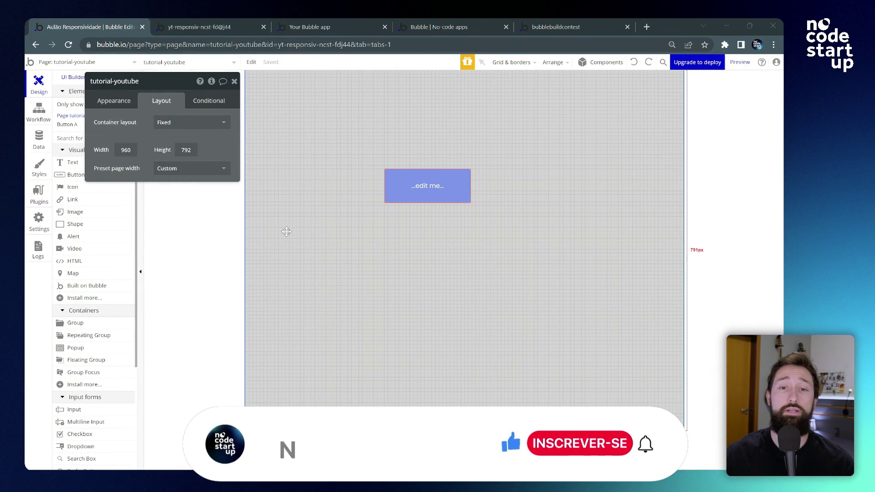
click(201, 123)
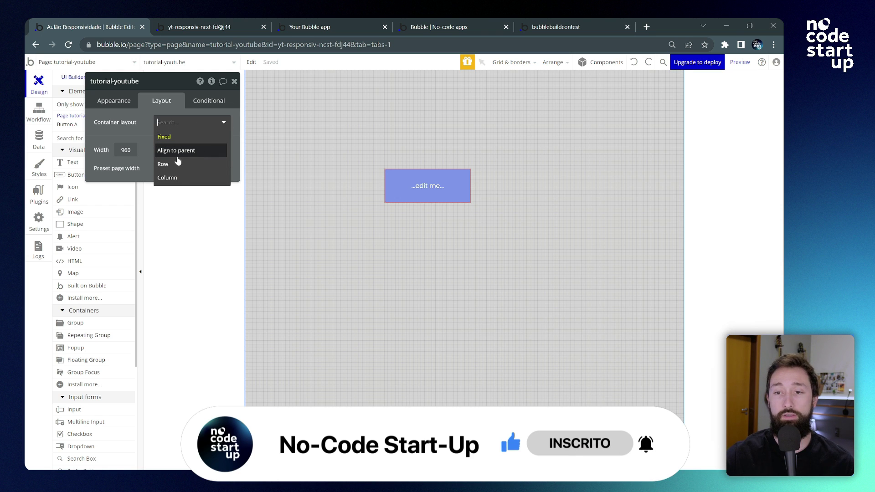
click(181, 182)
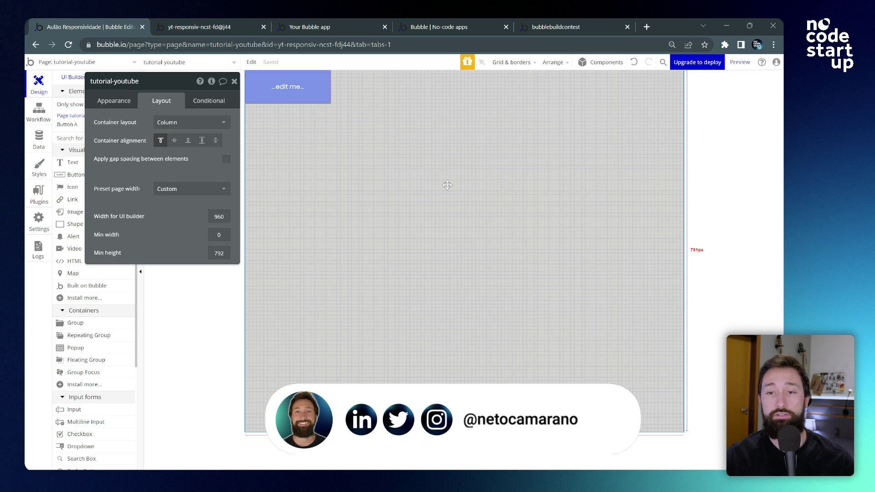
- Try to reposition the button freely within the Column page, and preview the page
click(307, 91)
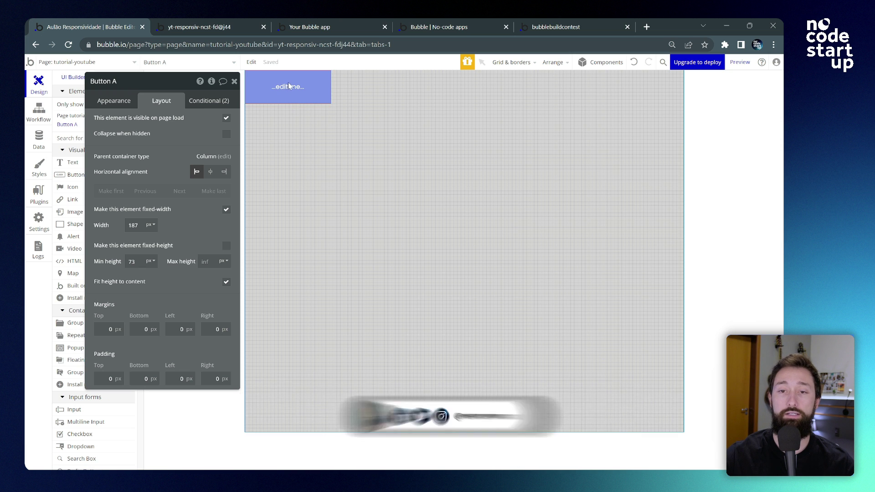
drag(288, 84, 483, 161)
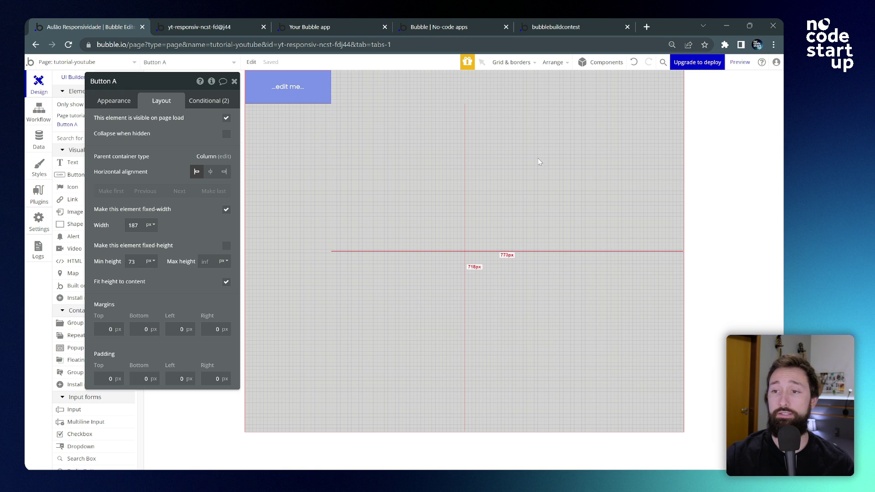
click(741, 62)
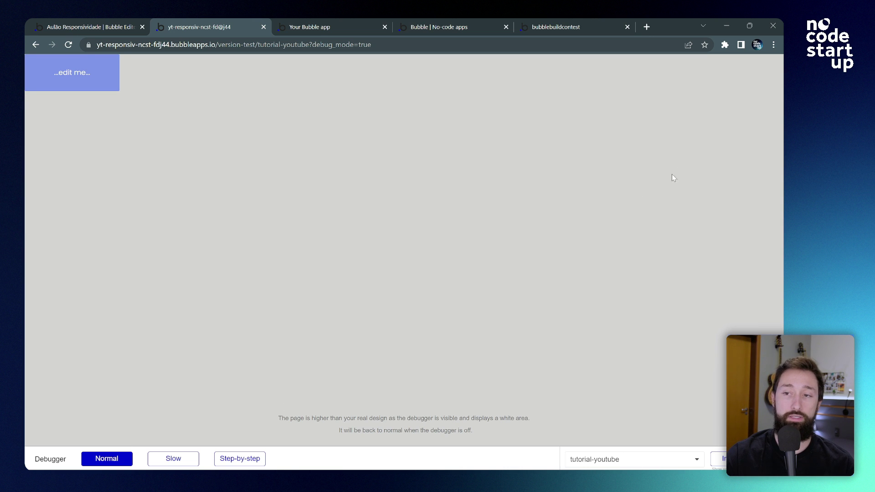
click(145, 22)
- Look over the page's container layout options and delete the button from the page
click(363, 168)
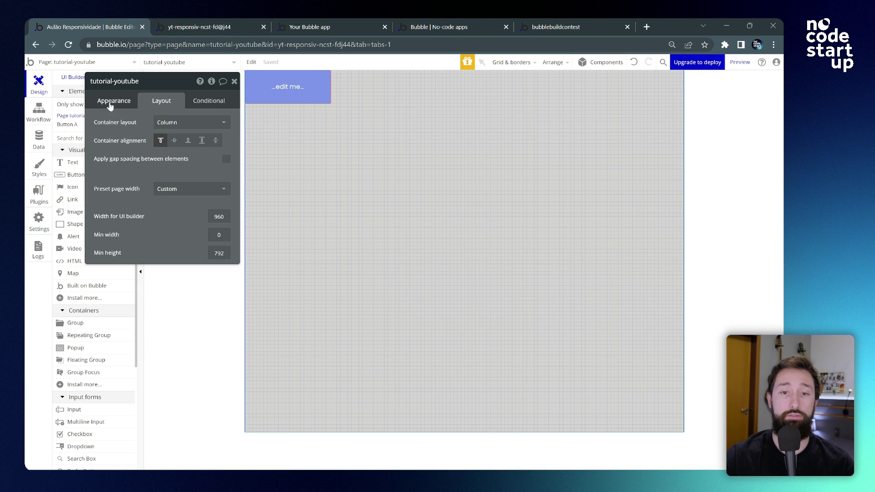
click(224, 122)
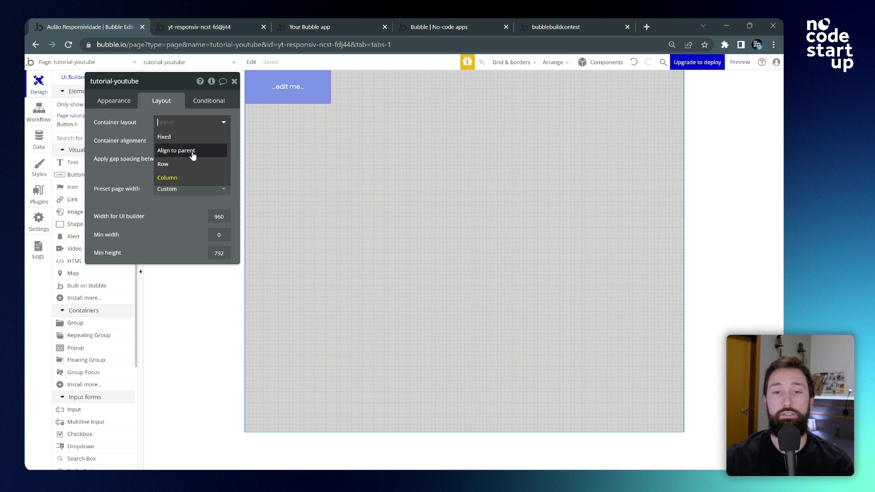
click(302, 88)
key(Delete)
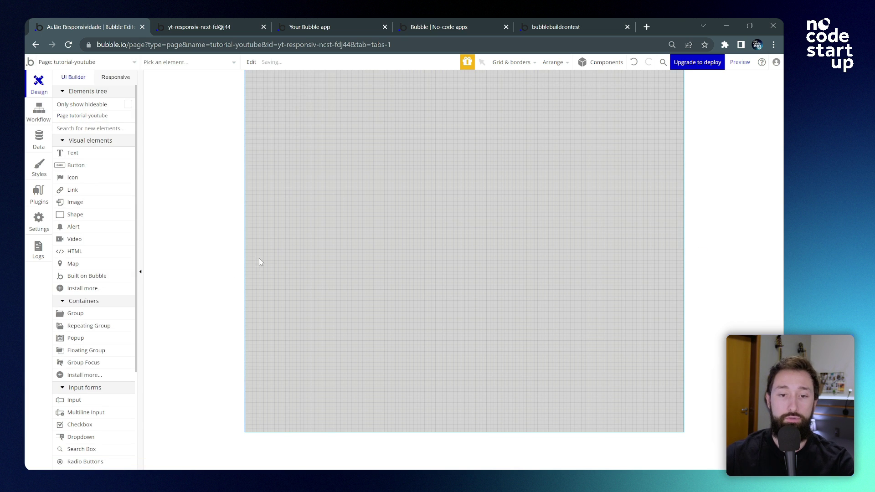
- Draw a group about 233 by 201 px on the page and add two pasted copies of it
click(76, 314)
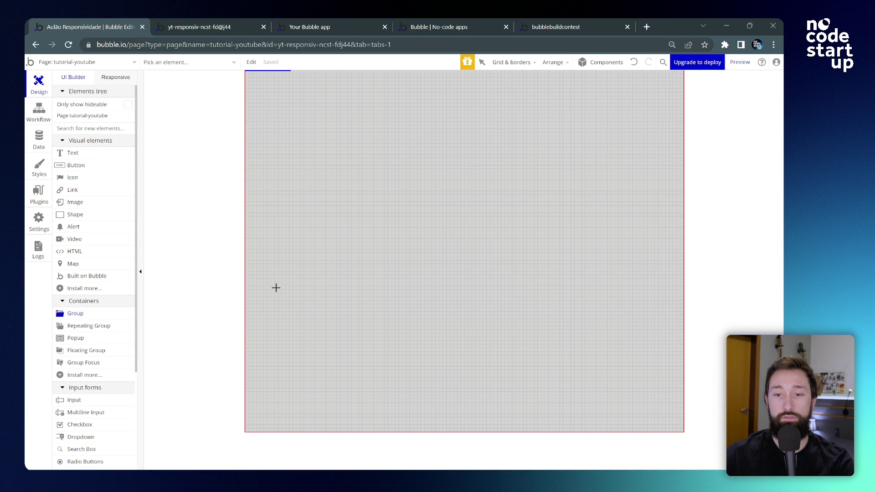
mouse_move(275, 147)
mouse_down()
mouse_move(398, 225)
mouse_move(380, 238)
mouse_up()
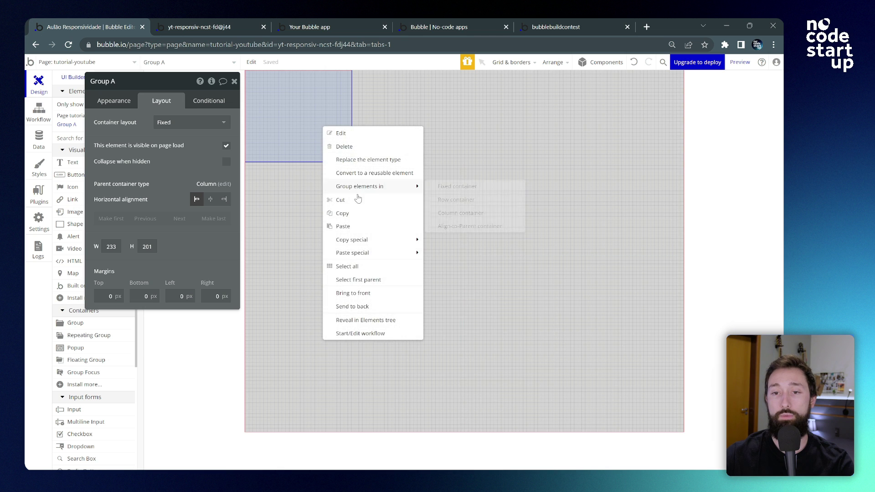
click(337, 197)
right_click(337, 197)
click(358, 244)
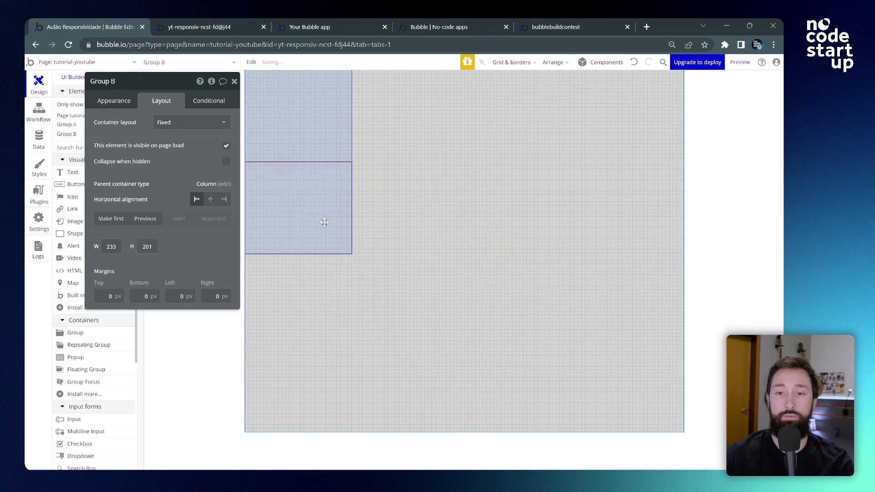
key(ctrl+v)
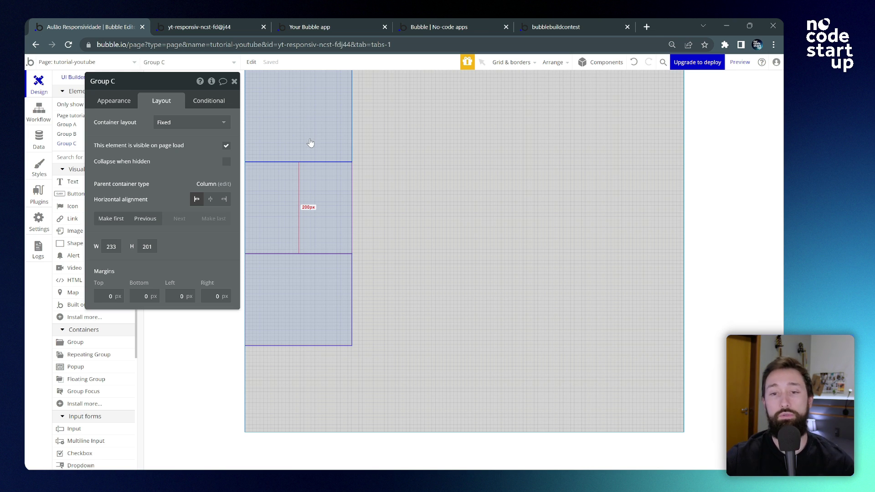
- Switch the page's container layout to Row so the three groups sit side by side
click(413, 180)
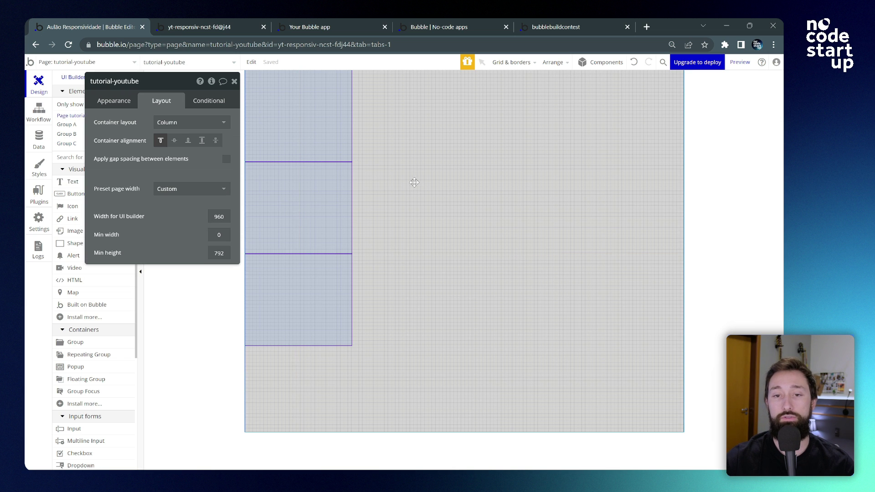
drag(166, 125, 160, 226)
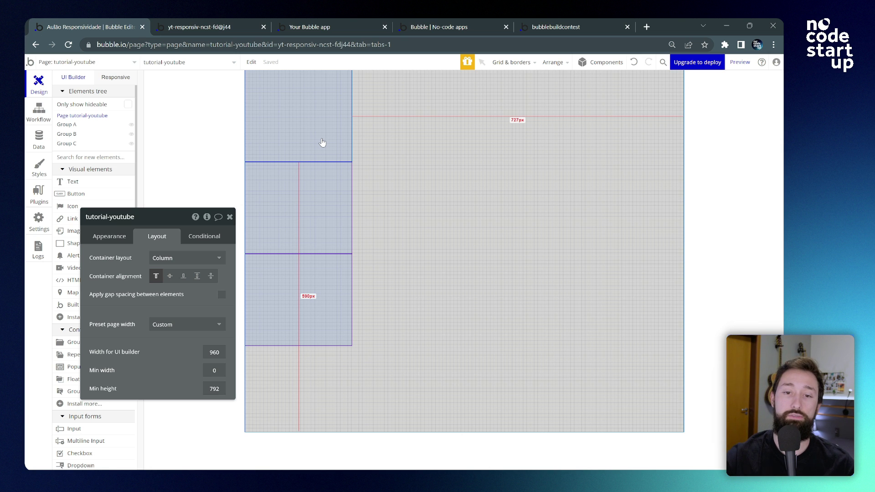
click(214, 258)
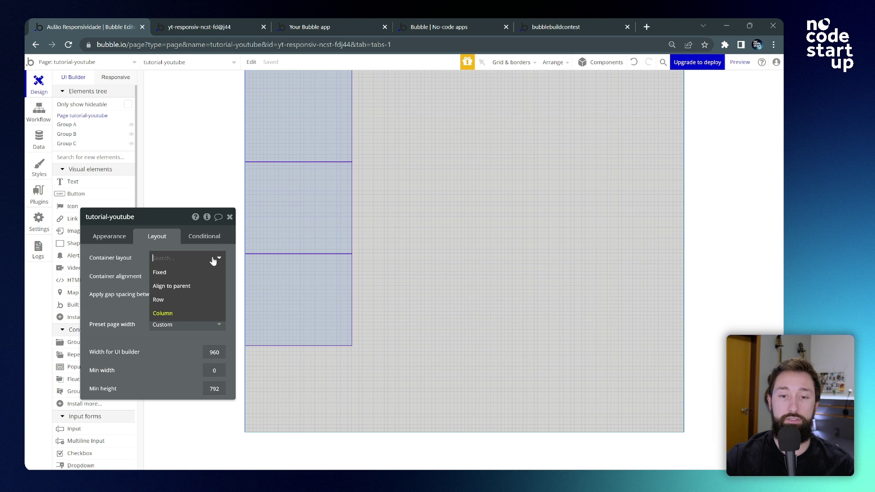
click(193, 300)
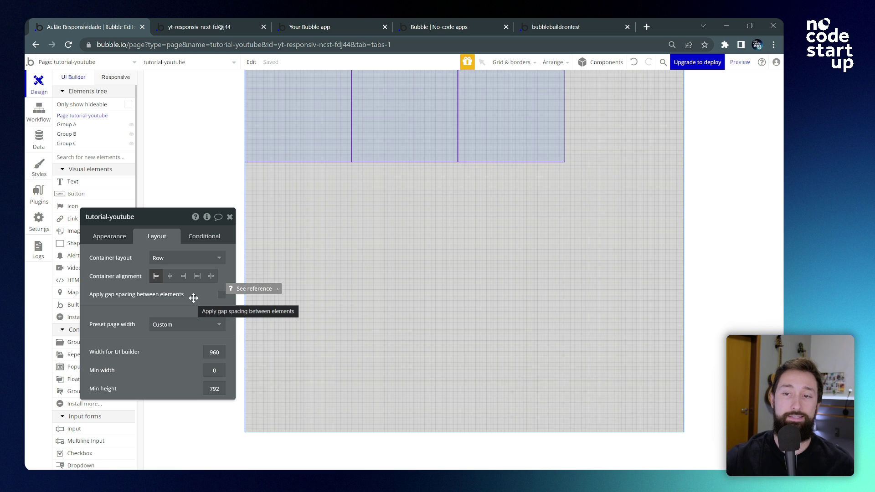
- Switch the page's container layout back to Column, keeping the property editor clear of the groups
click(199, 264)
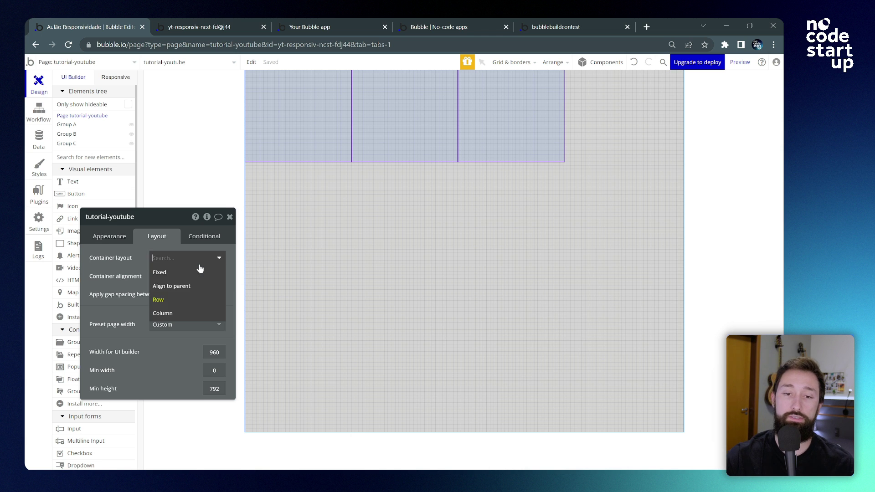
click(315, 233)
click(177, 213)
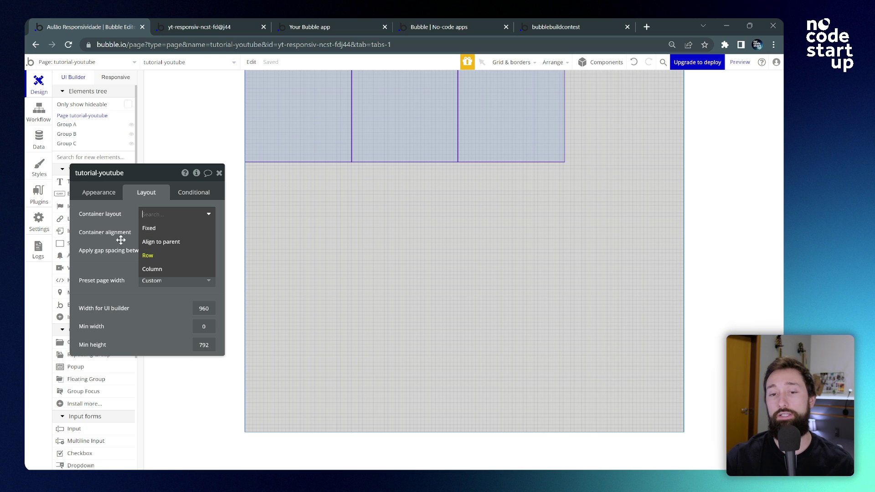
drag(121, 240, 136, 217)
click(160, 192)
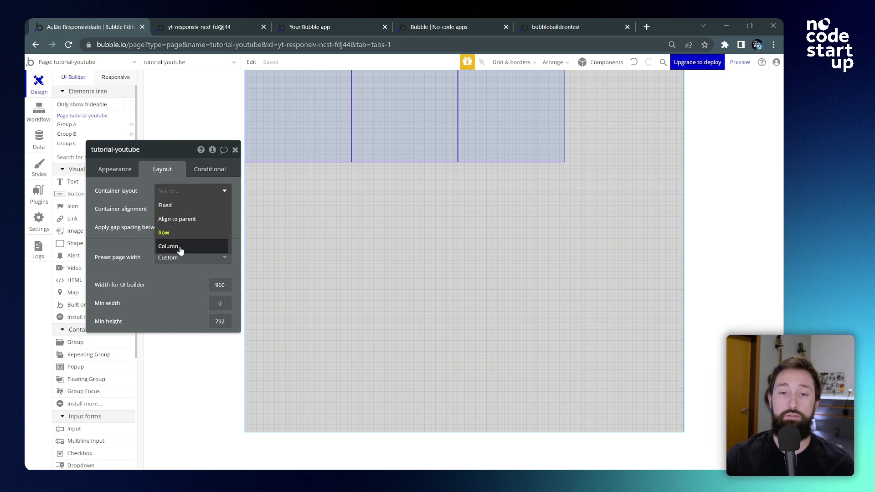
click(177, 248)
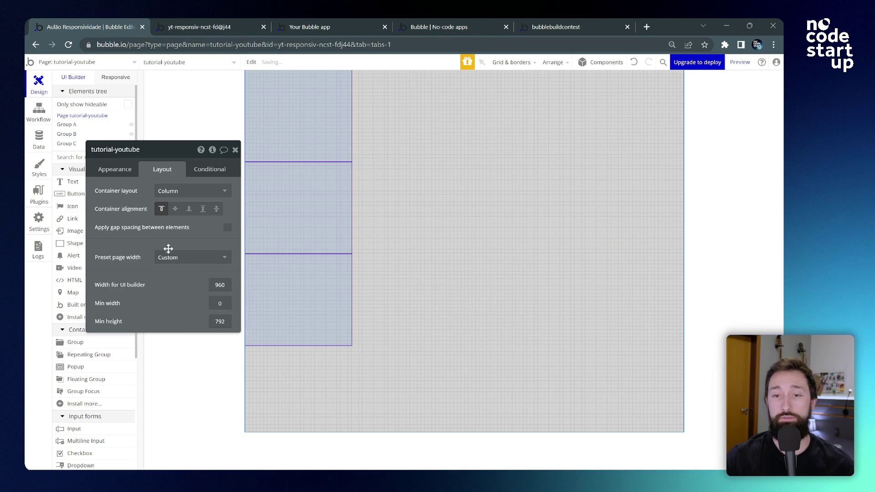
- Try the Column page's container alignments in turn: center, bottom, space around and space between
drag(169, 248, 165, 223)
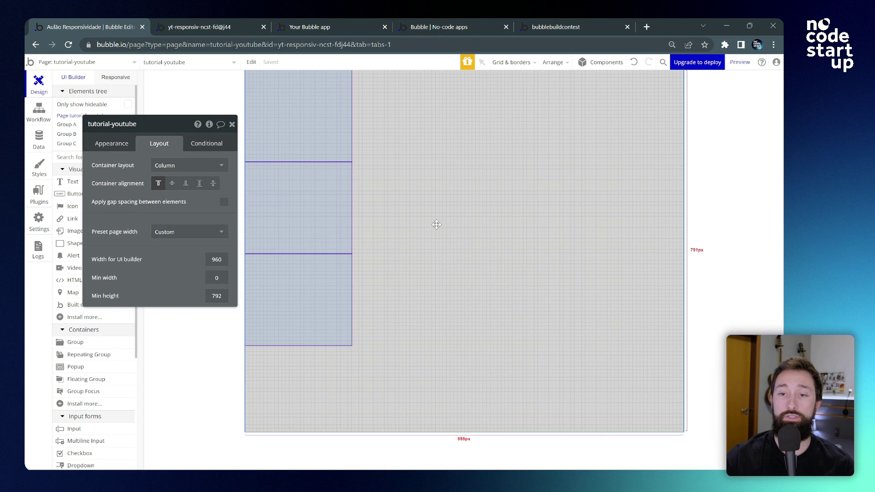
click(173, 184)
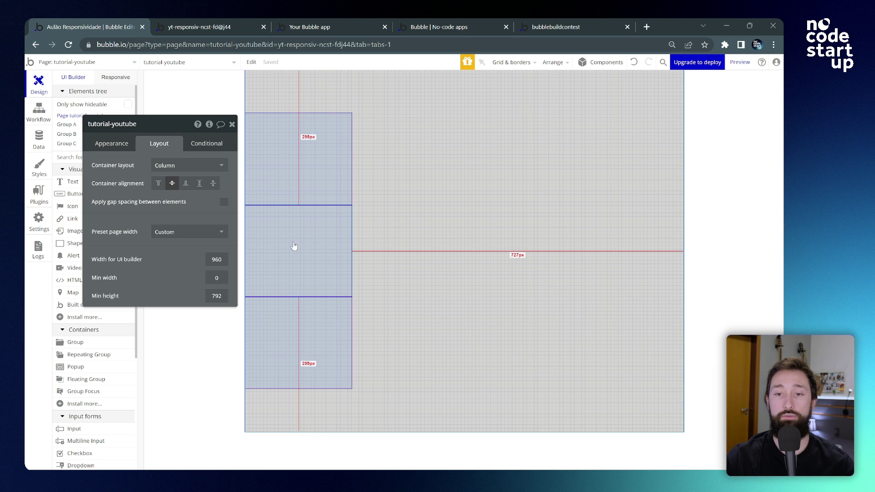
click(187, 185)
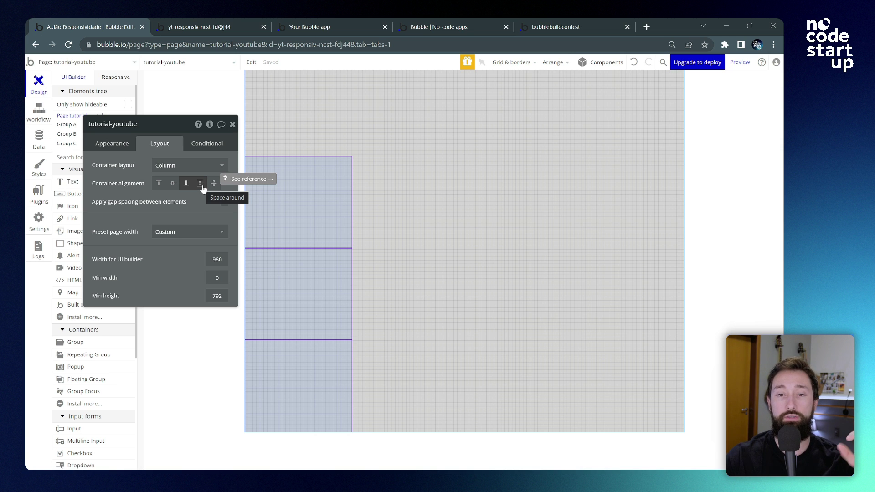
click(200, 184)
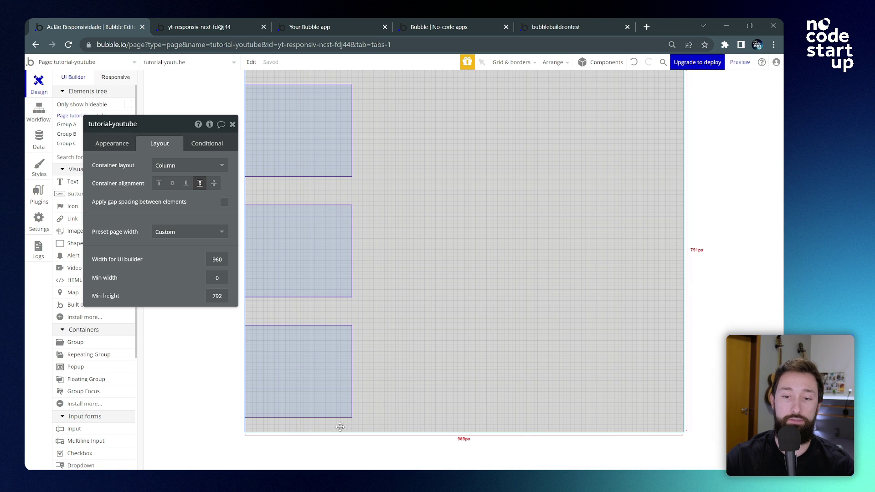
click(215, 184)
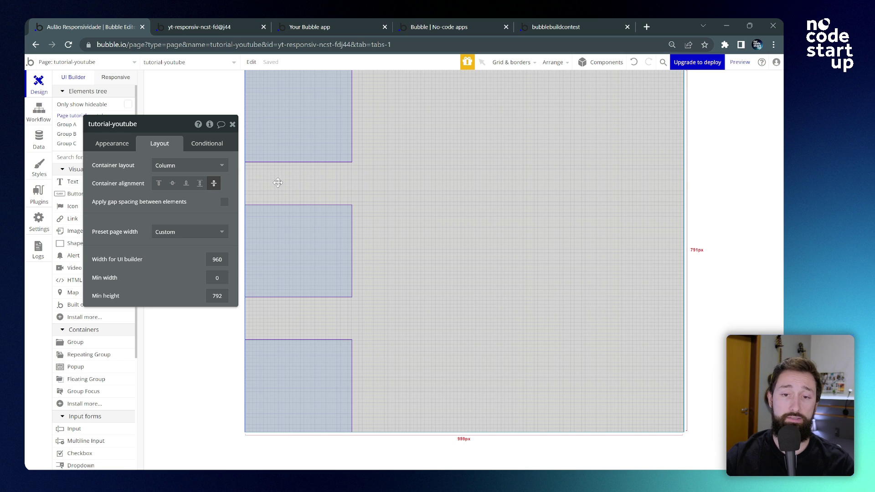
- Change the page's container layout from Column to Row for the three groups
click(177, 170)
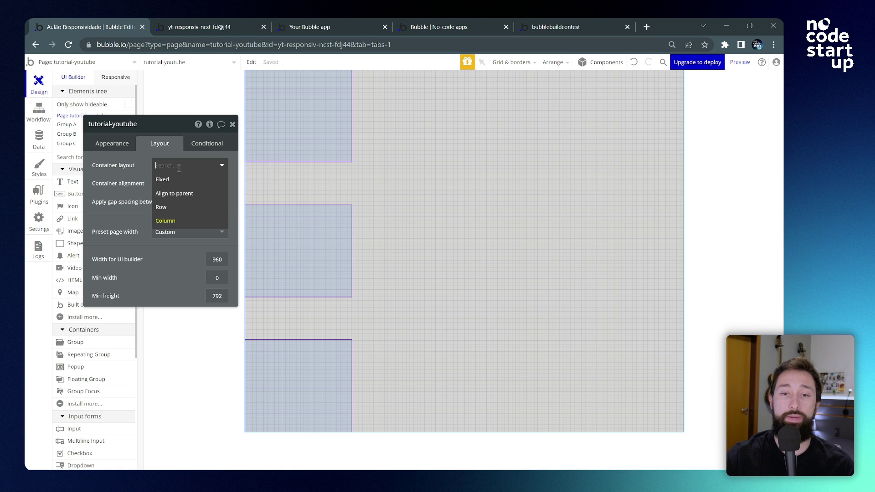
click(171, 213)
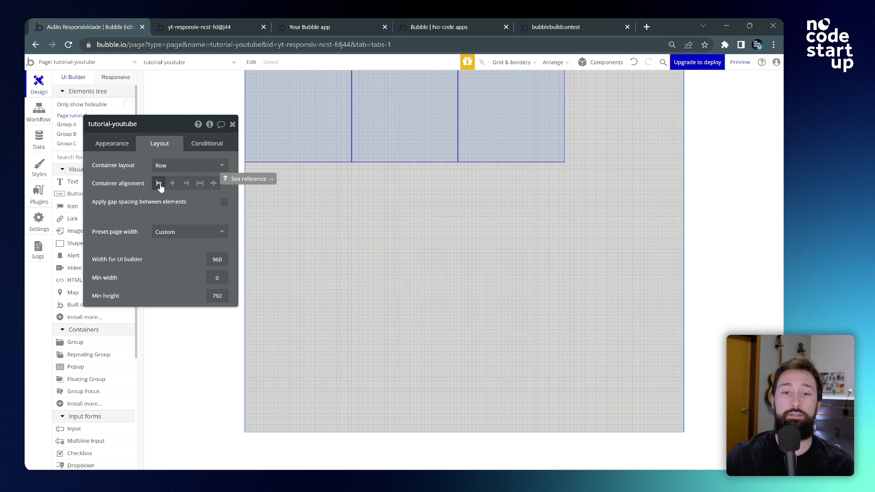
- Try the Row page's container alignments in turn: center, right, space around and space between
click(172, 184)
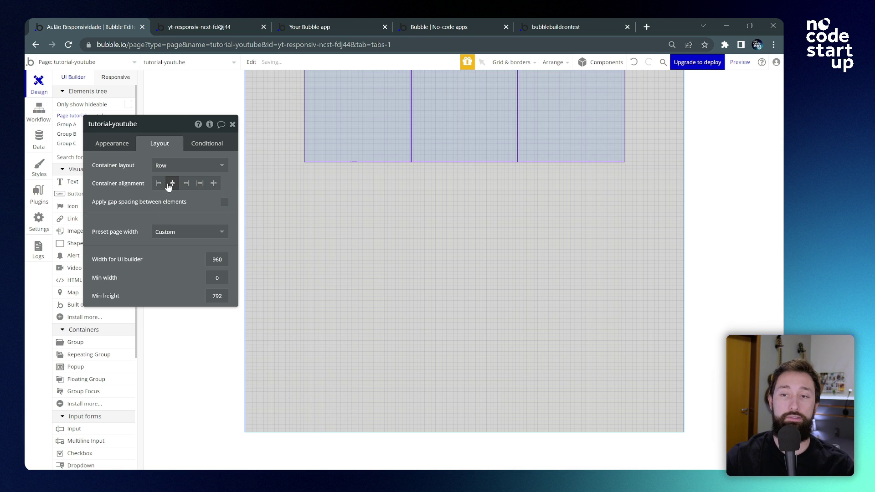
click(186, 187)
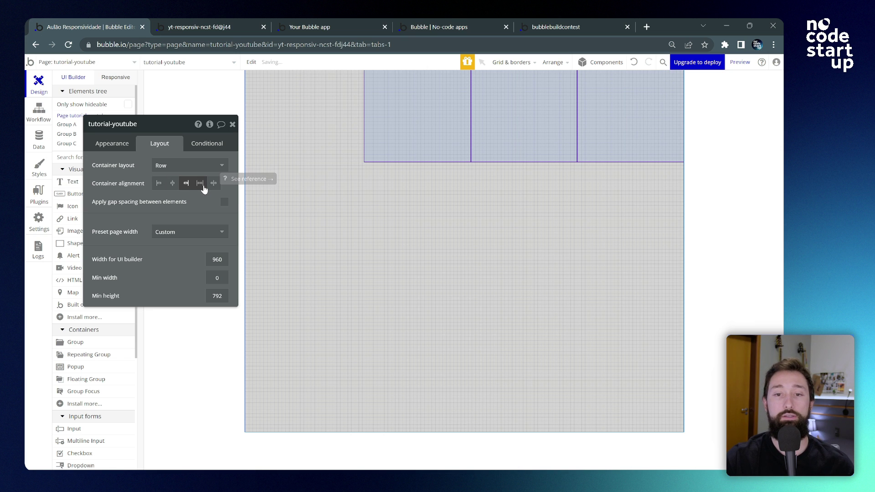
click(204, 190)
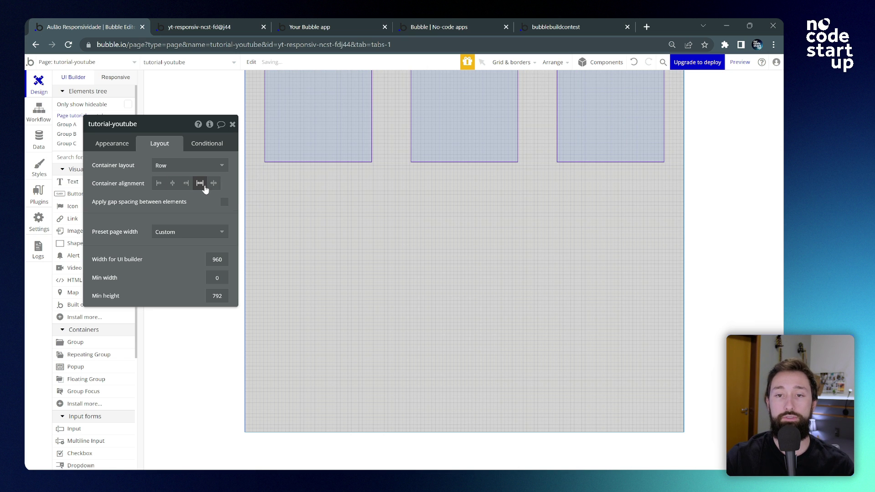
click(214, 183)
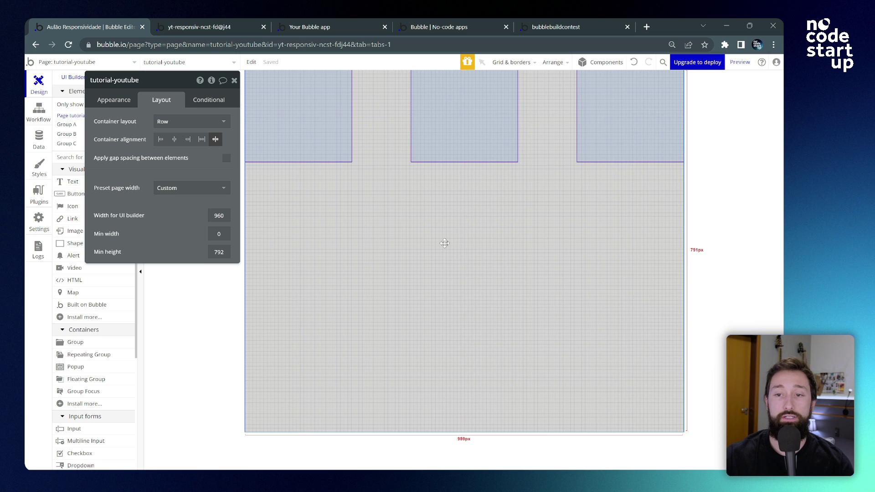
- Try centered and bottom vertical alignment on Group A in the Row page, and return it to top-aligned
click(283, 145)
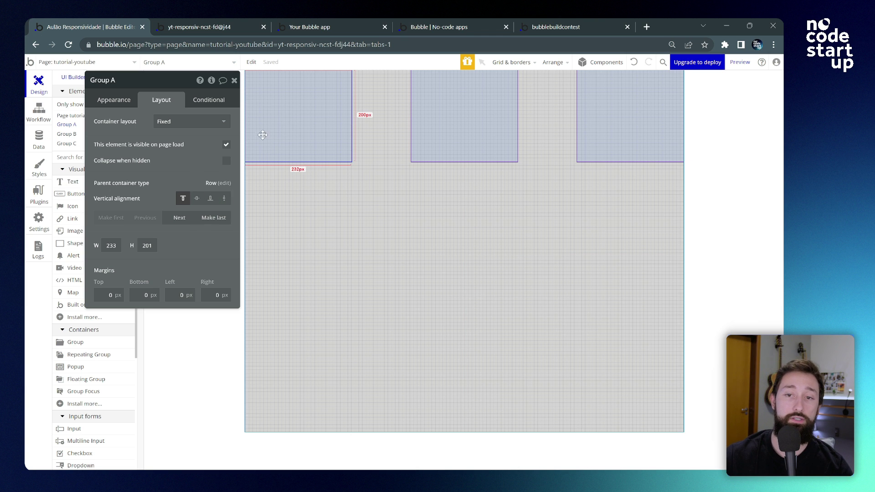
click(197, 199)
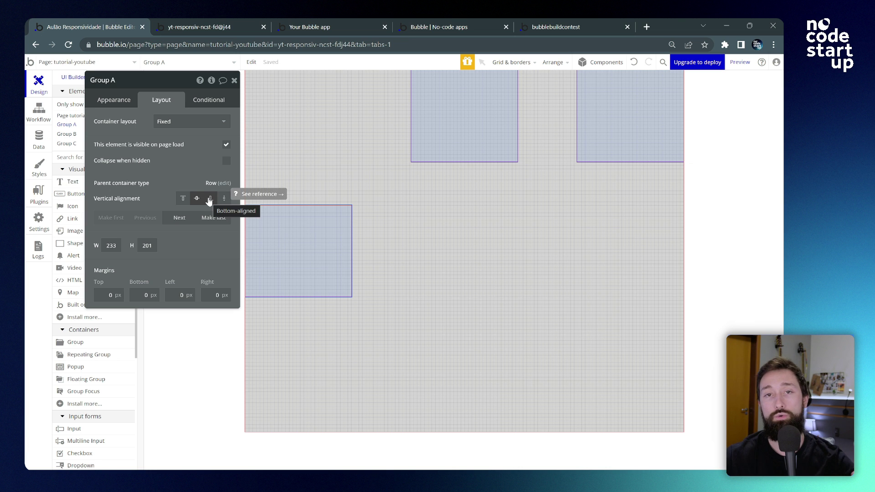
click(210, 199)
click(184, 200)
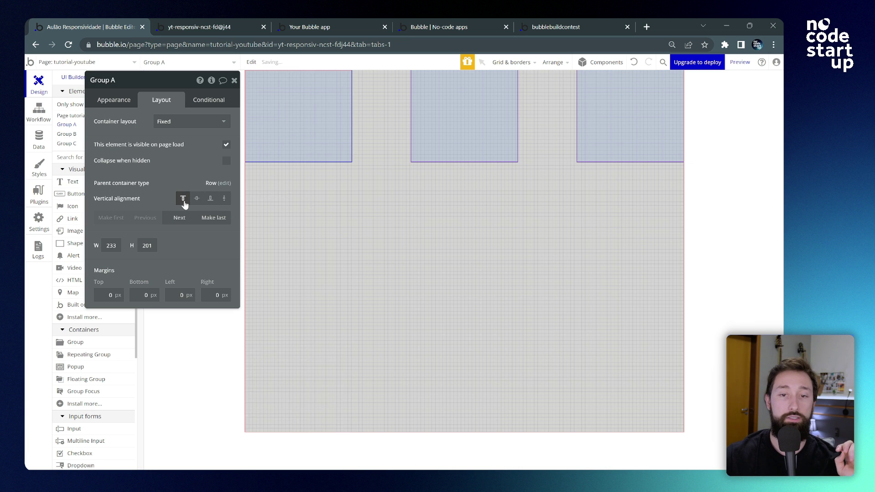
- Change the tutorial-youtube page's container layout from Row to Column
click(397, 207)
click(221, 122)
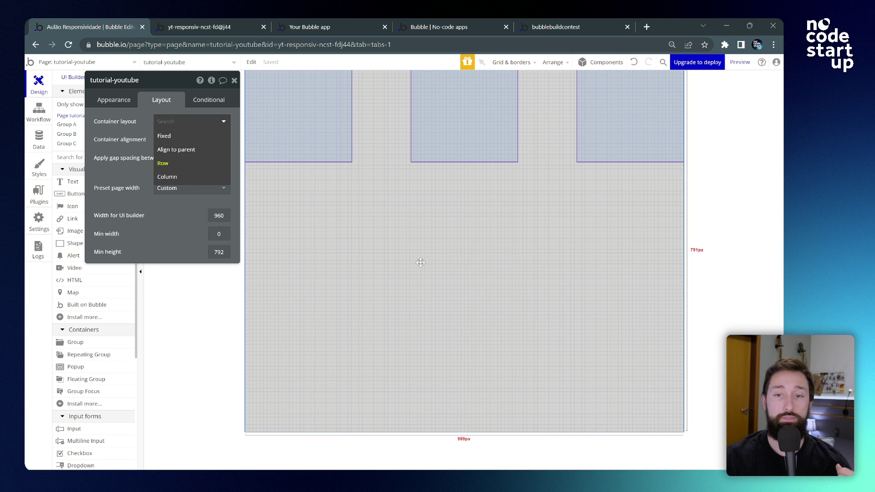
click(176, 178)
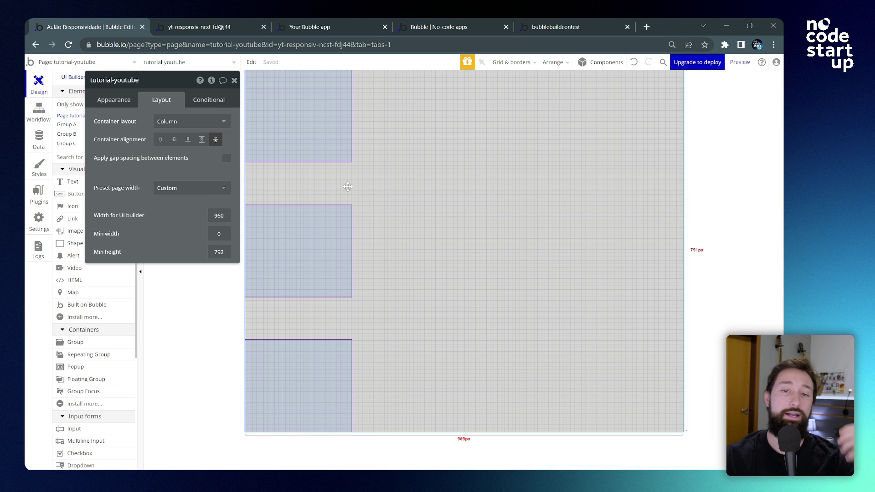
- Try centered and right horizontal alignment on Group A in the Column page, and return it to left-aligned
click(324, 145)
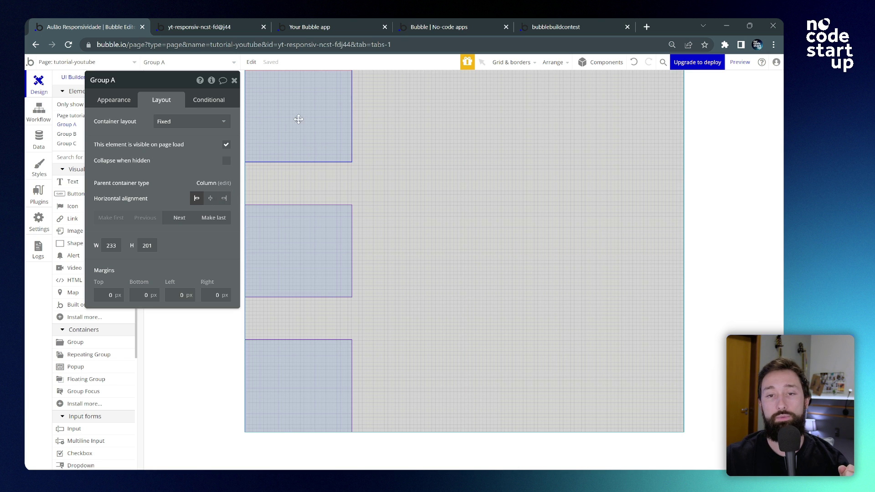
click(210, 200)
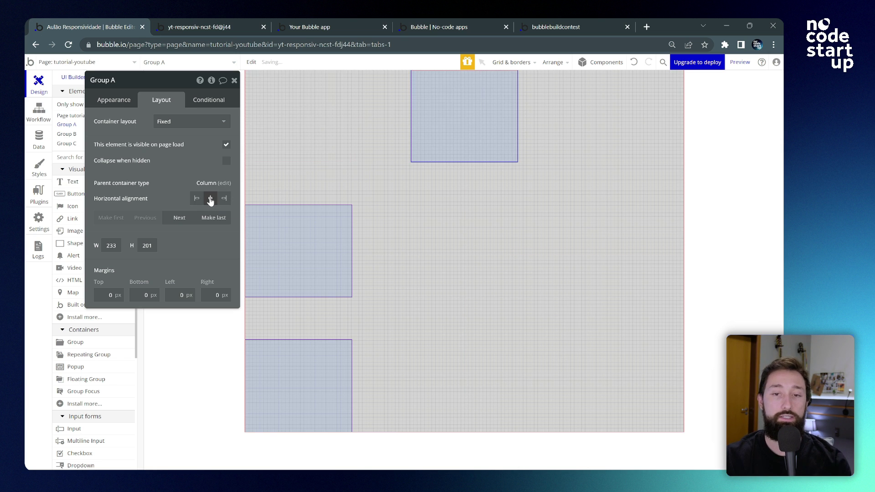
click(224, 199)
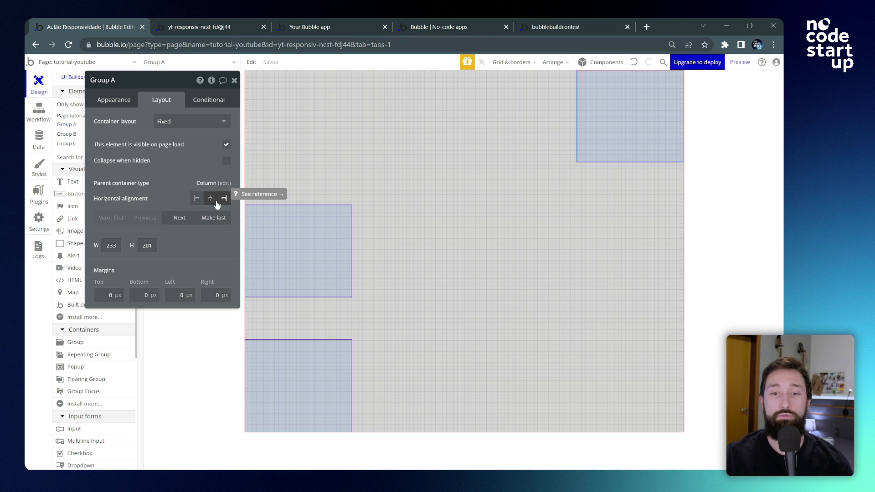
click(196, 200)
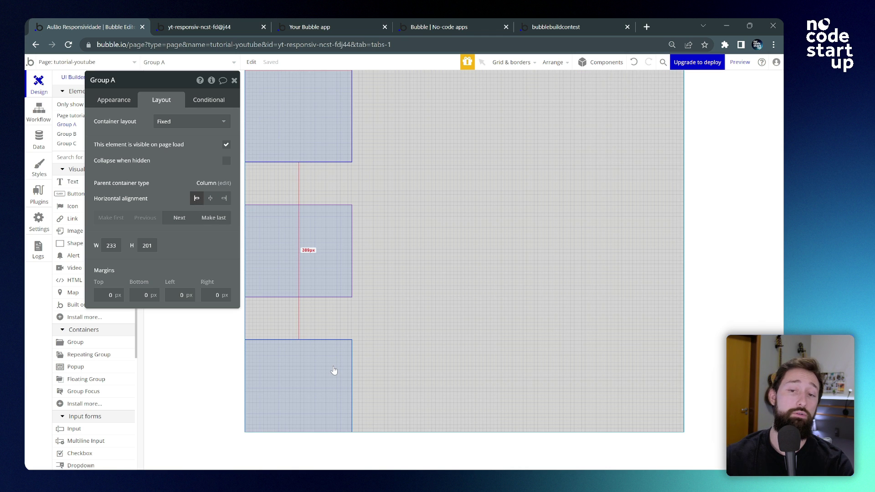
- Add three more copies of Group C beneath the stack of groups in the Column page
click(480, 285)
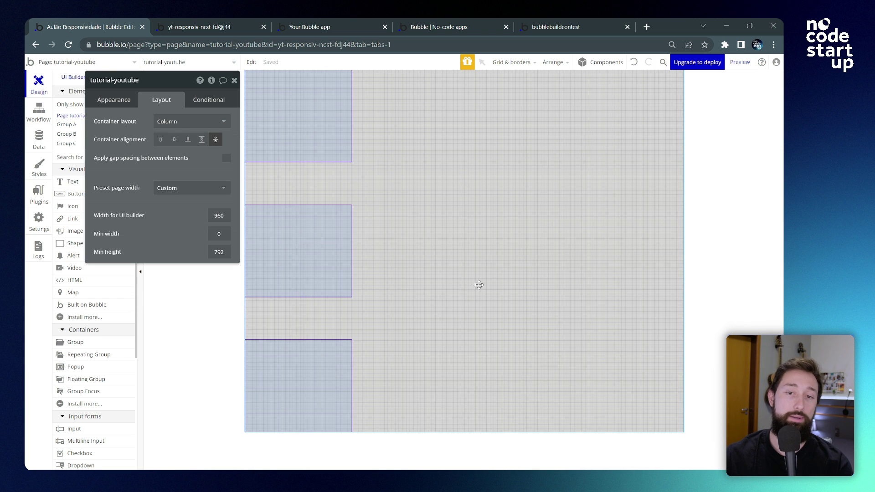
click(309, 357)
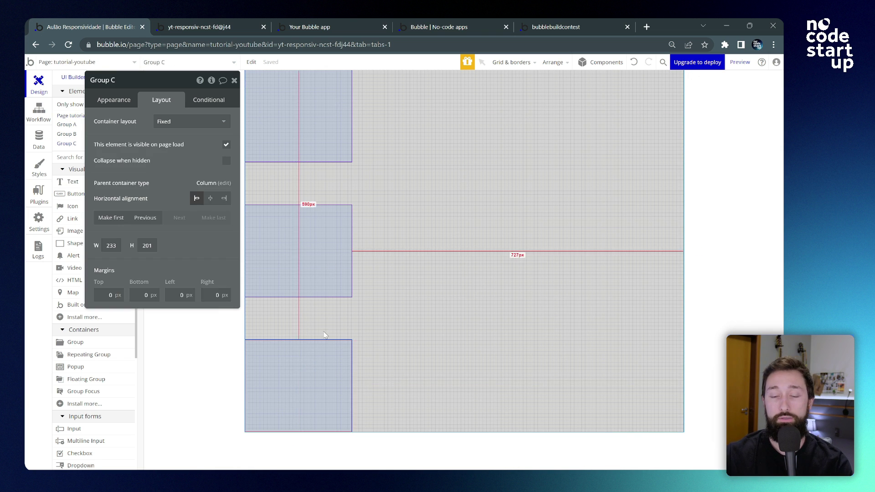
key(ctrl+v)
click(437, 331)
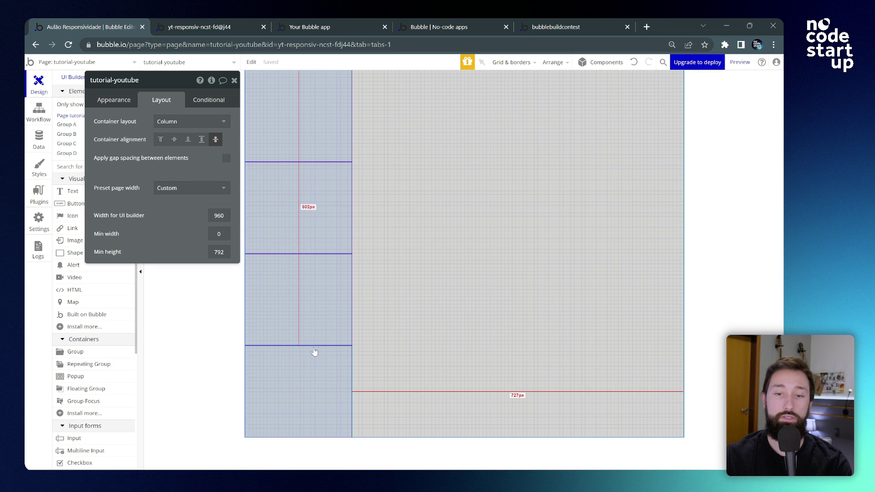
click(312, 378)
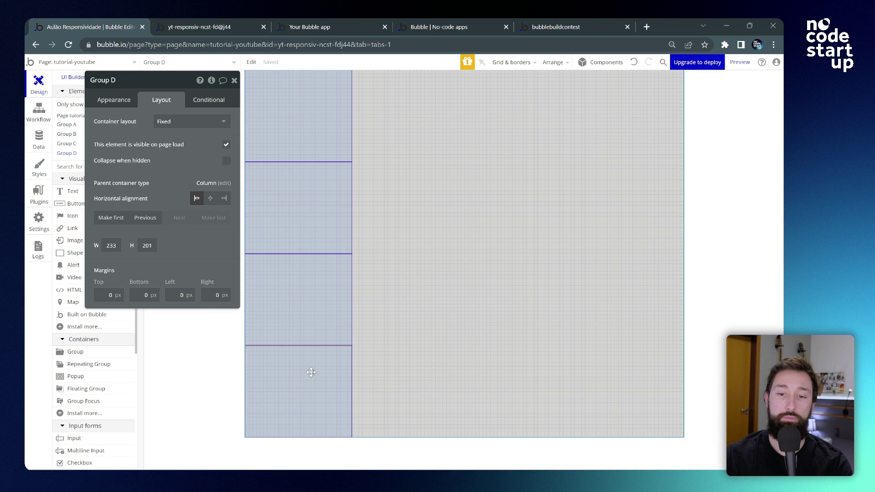
click(455, 354)
key(ctrl+v)
key(ctrl+v)
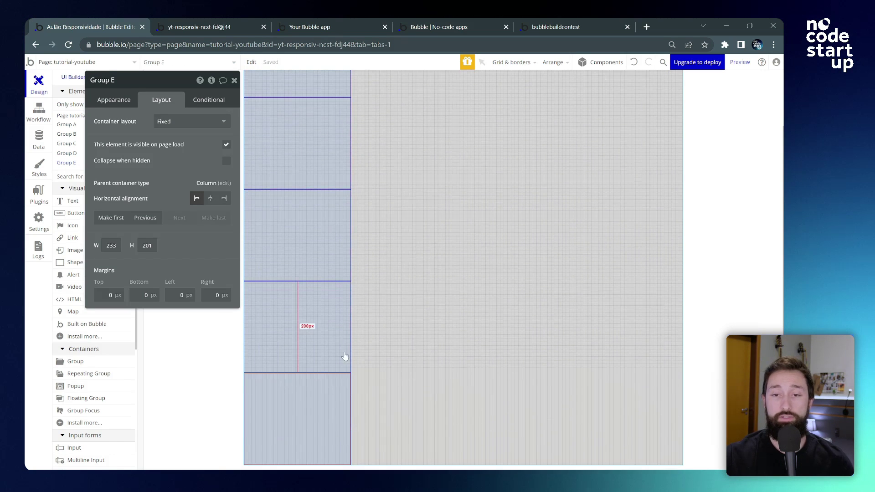
click(472, 350)
key(ctrl+v)
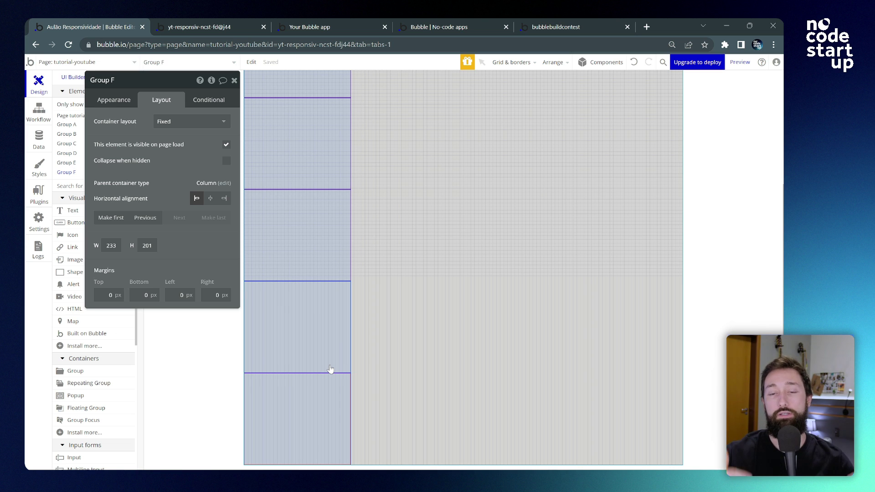
- Review the stacked groups and delete the three added copies, Group F, Group E and Group D
scroll(330, 369, up, 2)
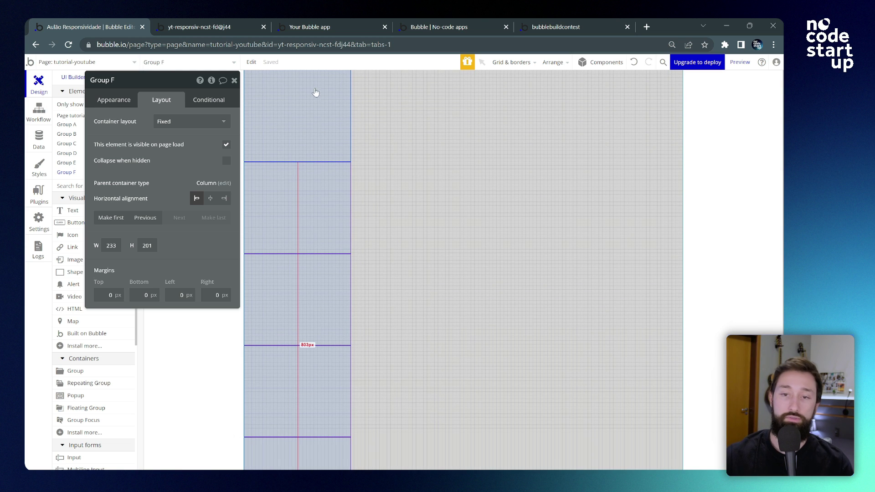
scroll(323, 273, down, 2)
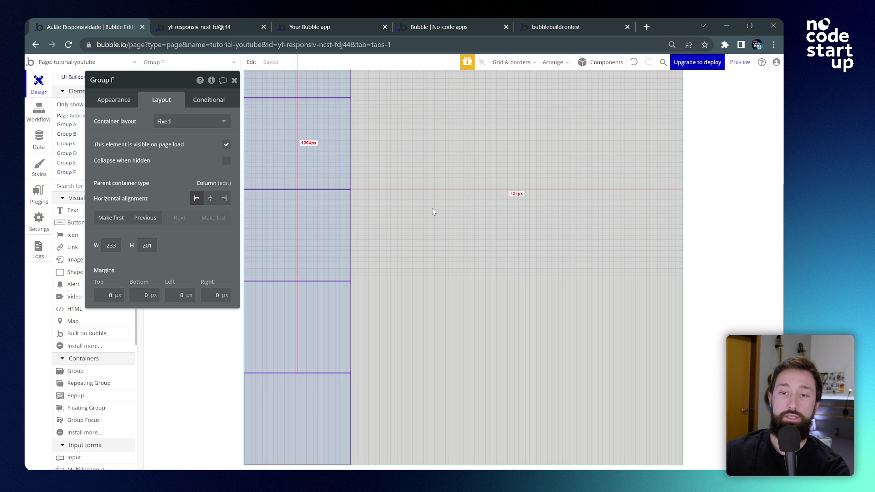
key(Delete)
click(317, 391)
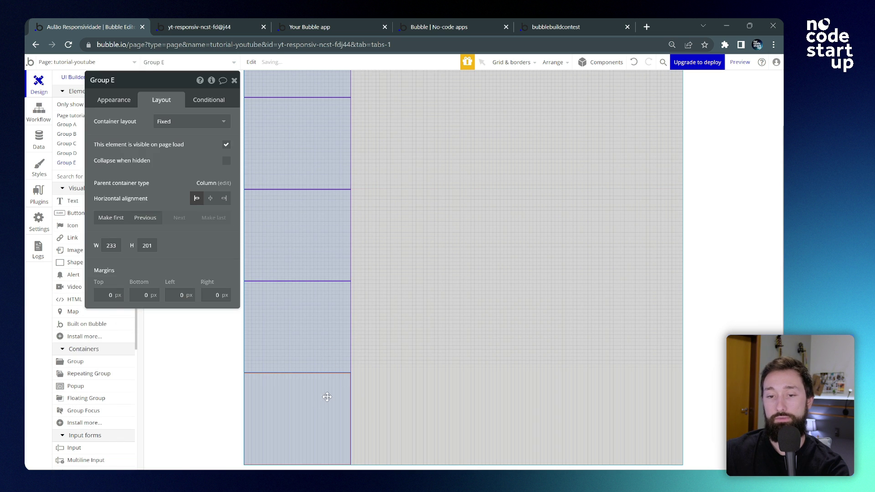
key(Delete)
click(318, 399)
key(Delete)
- Select the tutorial-youtube page and set its container layout to Row
double_click(408, 328)
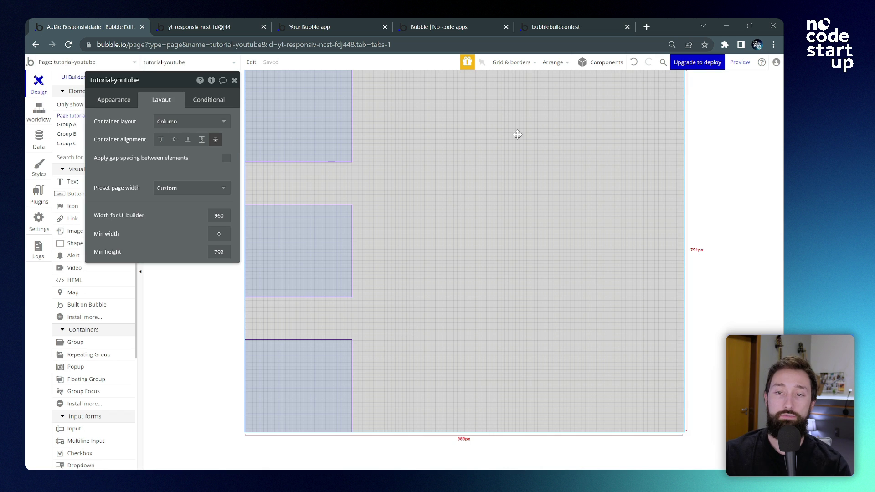
click(208, 123)
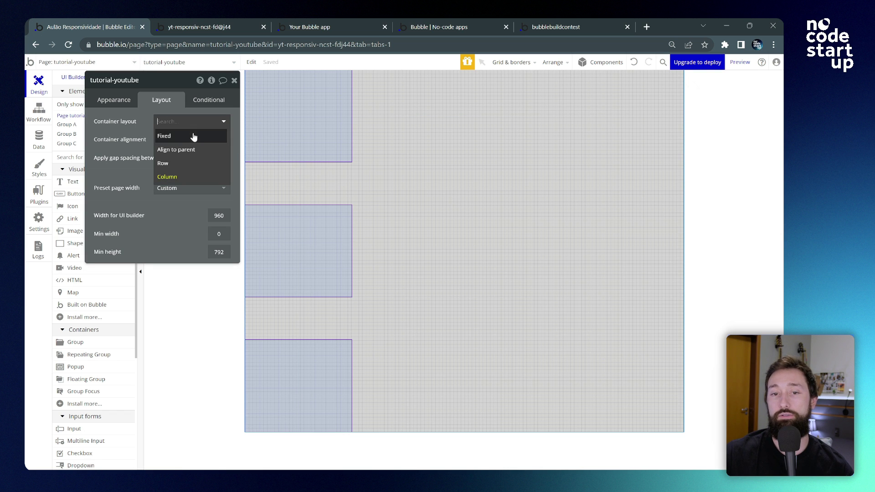
click(174, 165)
- Paste two more copies of Group C into the Row page, making five groups
click(597, 150)
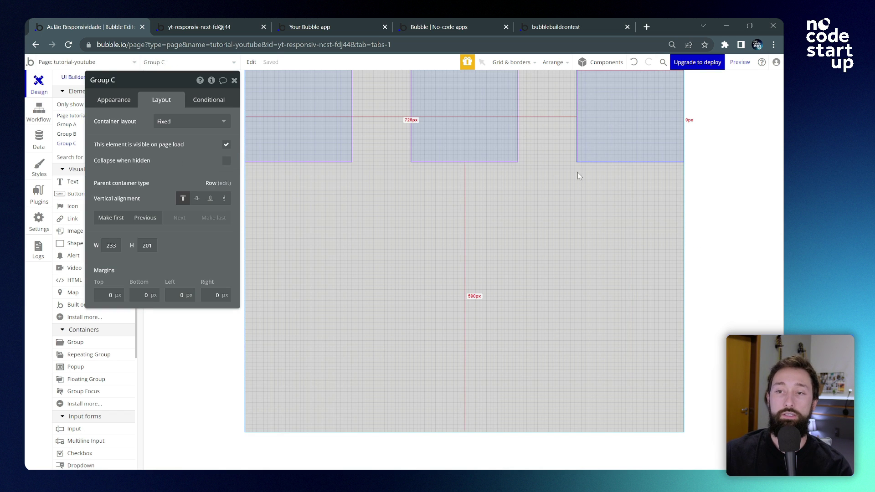
click(582, 204)
key(ctrl+v)
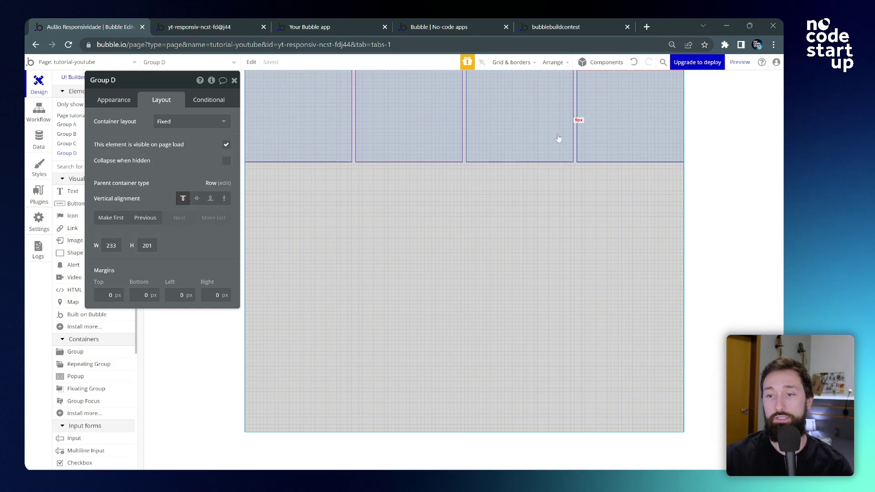
click(582, 219)
key(ctrl+v)
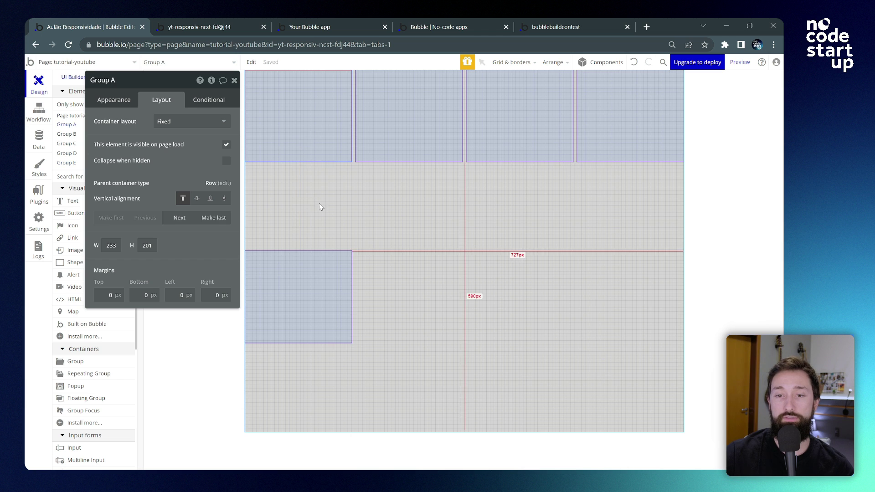
- Delete the fifth group, try centered and bottom vertical alignment on Group A, and return it to top-aligned
key(Delete)
click(295, 115)
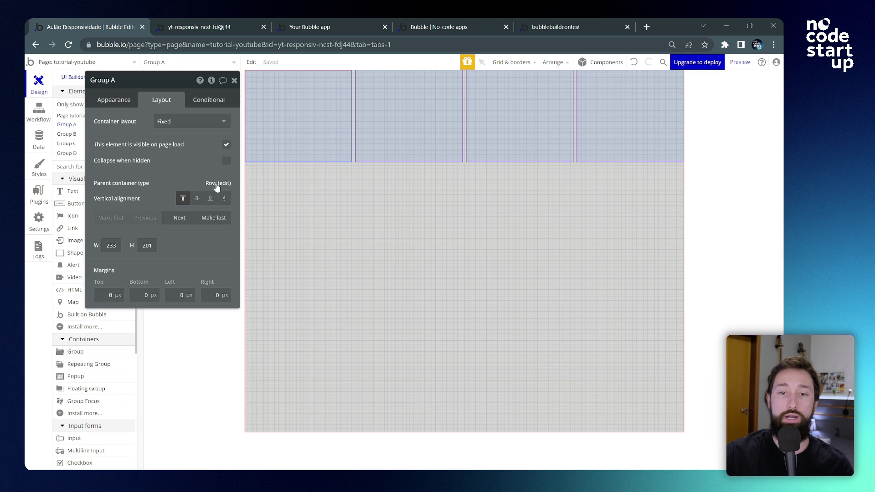
click(197, 199)
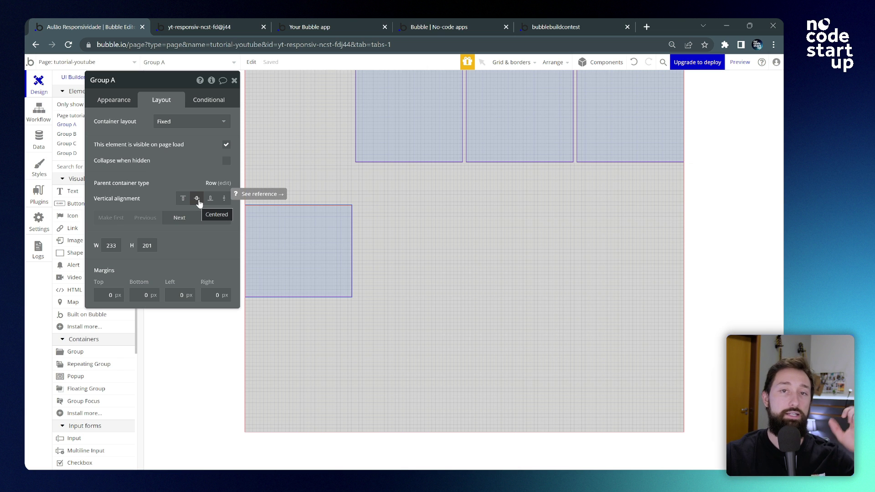
click(210, 198)
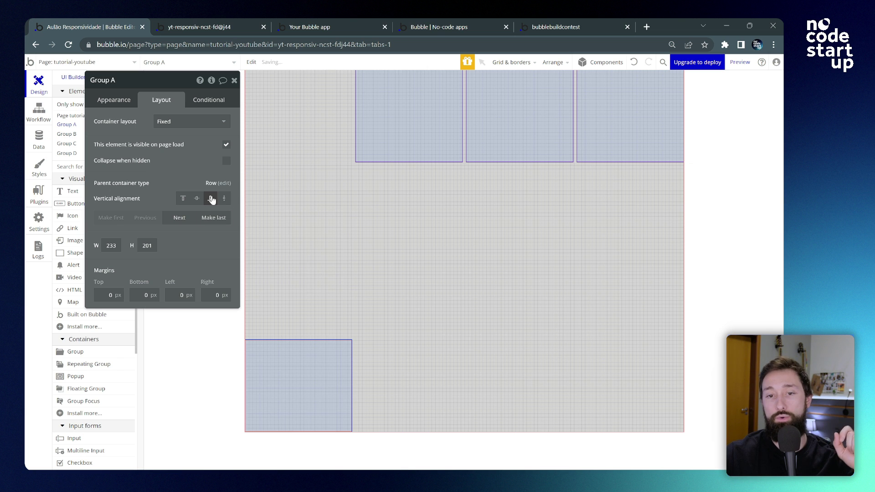
click(183, 199)
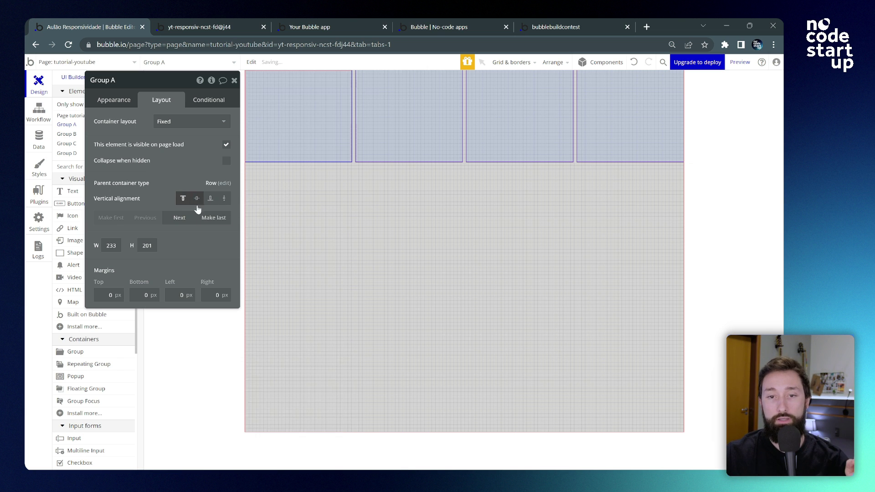
- Duplicate Group D to add a fifth group to the Row page again
click(649, 102)
key(ctrl+c)
key(ctrl+v)
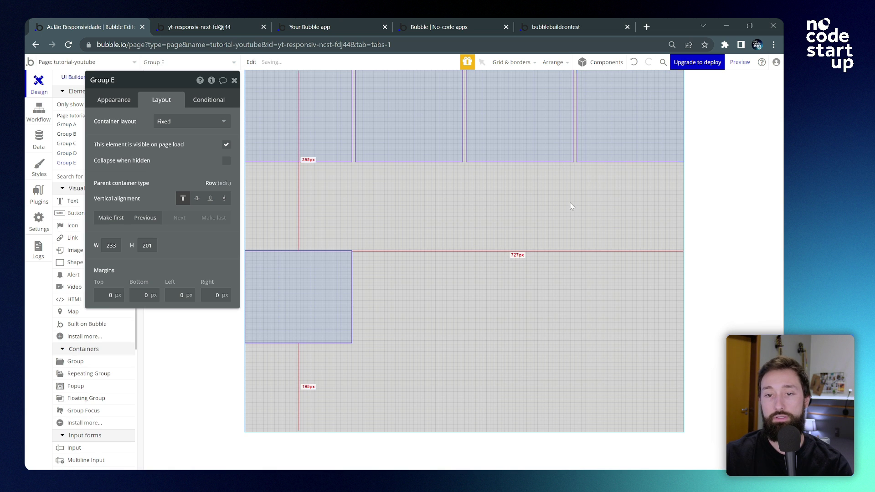
- With five groups in the Row page, try Group A's vertical alignment as centered and set it to bottom-aligned
click(323, 108)
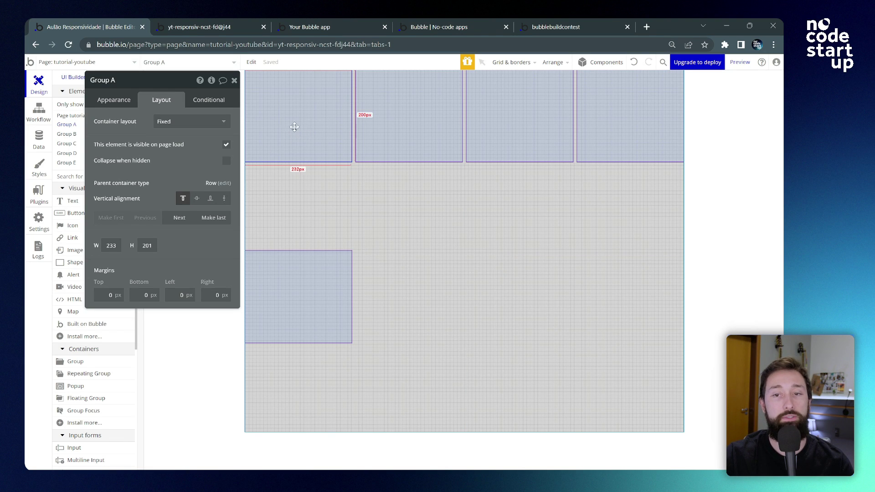
click(196, 198)
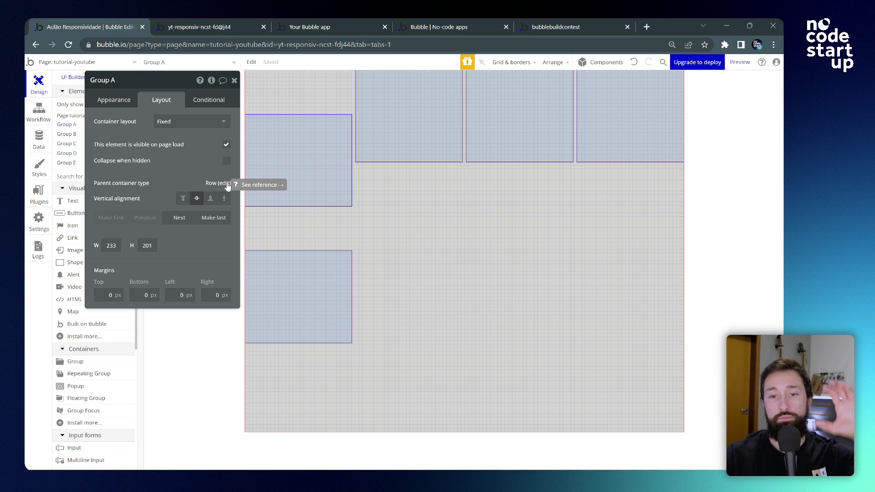
click(210, 203)
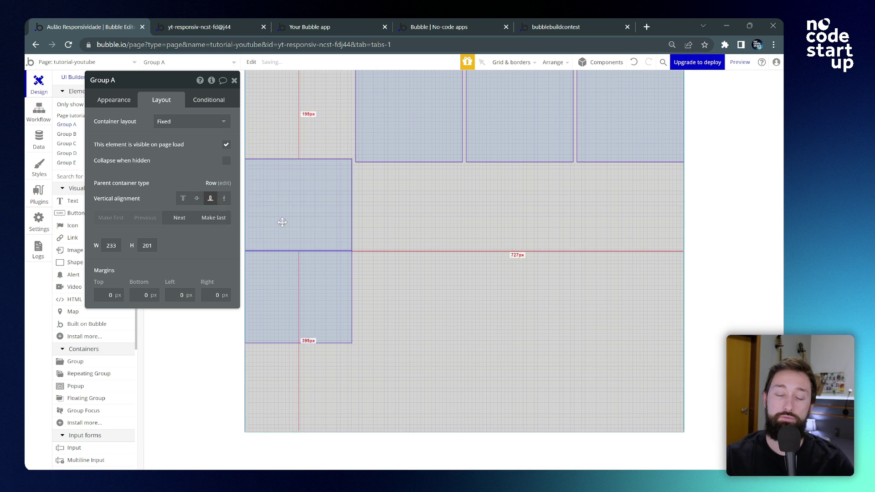
- Paste four more group copies into the Row page, making nine groups
click(316, 296)
click(471, 317)
key(ctrl+v)
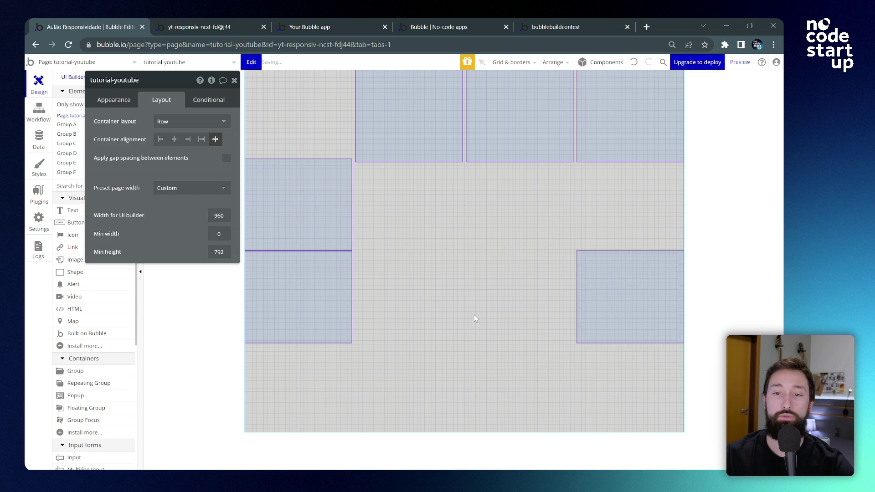
click(486, 341)
key(ctrl+v)
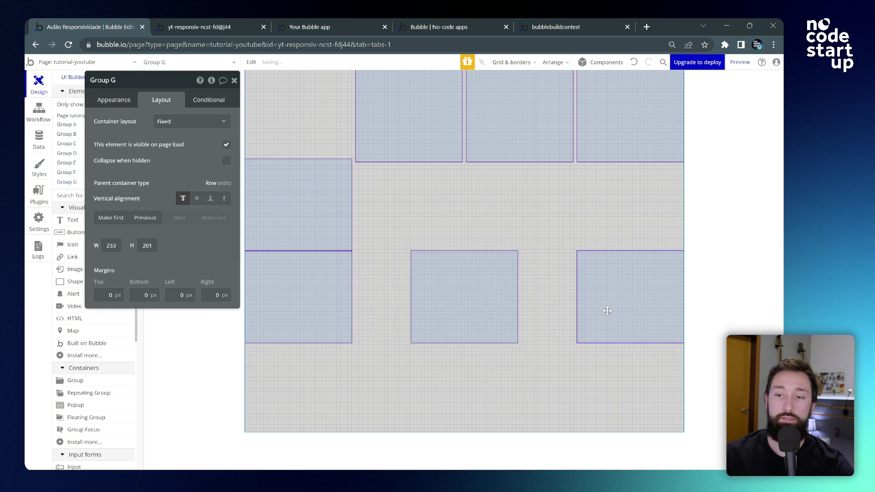
click(584, 363)
key(ctrl+v)
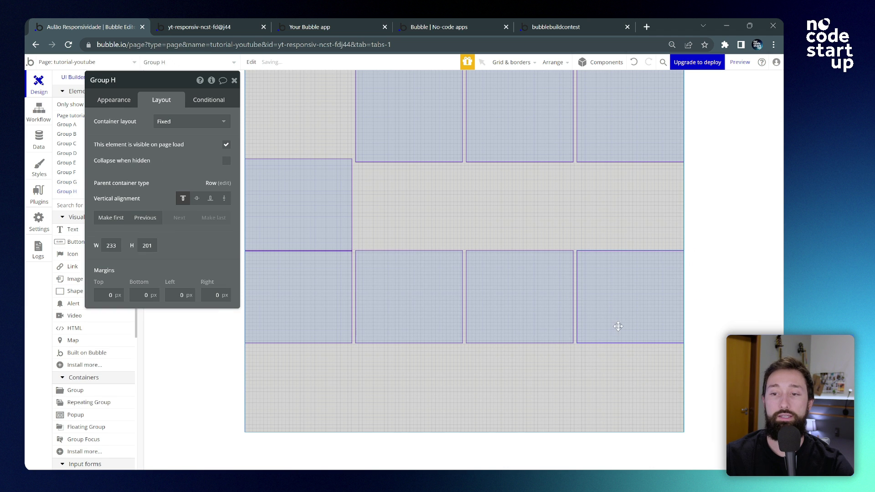
click(602, 387)
key(ctrl+v)
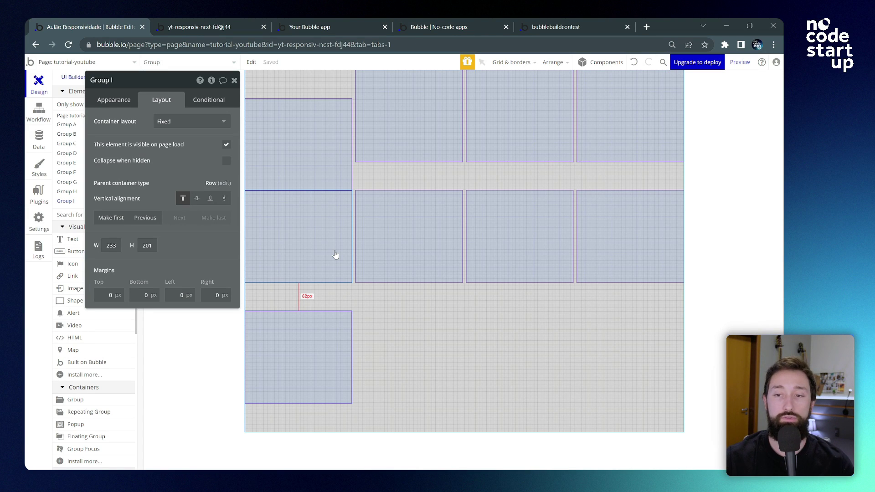
- Delete the extra groups from the Row page, keeping only Groups A to D
drag(322, 336, 542, 302)
click(553, 309)
key(Delete)
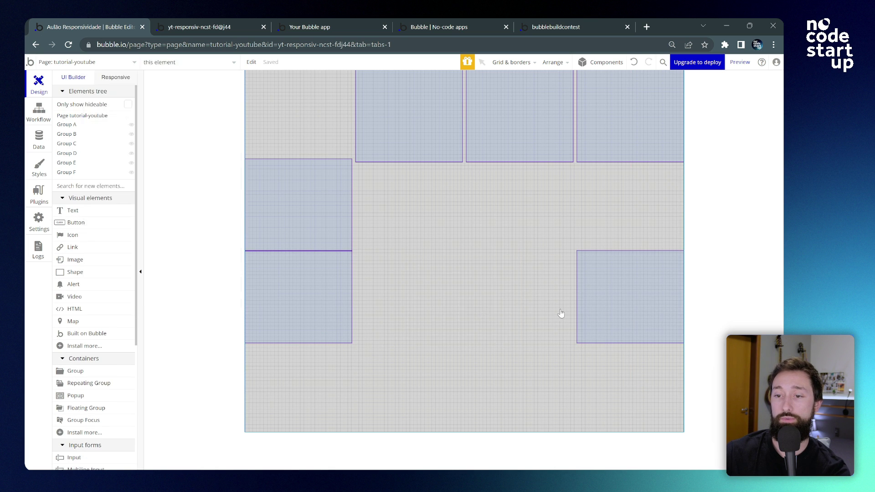
click(656, 301)
key(Delete)
click(315, 291)
key(Delete)
- Set Group A's vertical alignment to top and delete Group D at the end of the row
click(338, 363)
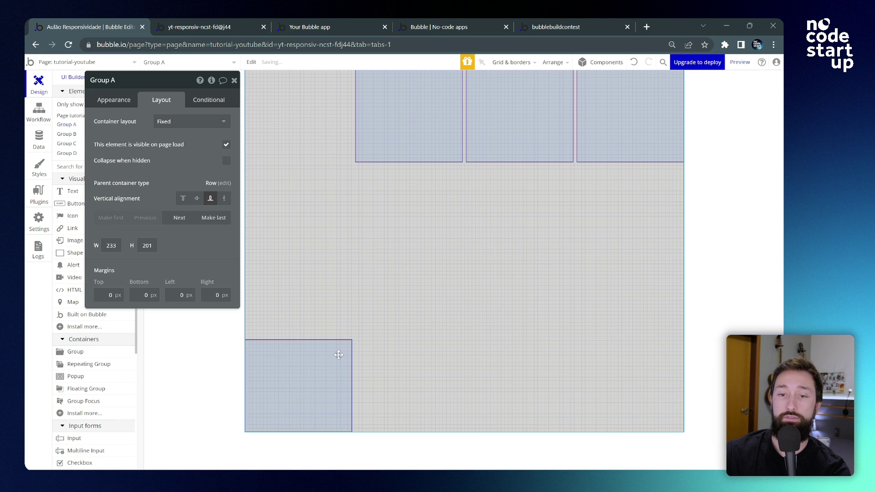
click(183, 199)
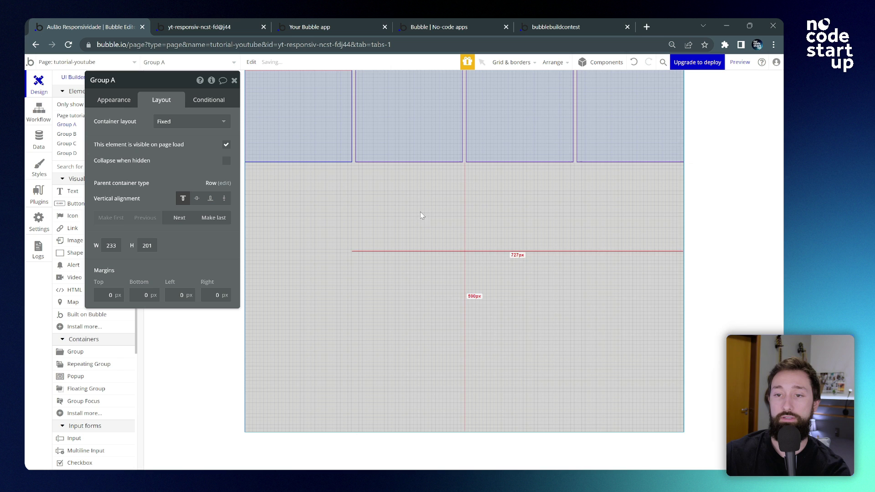
click(612, 143)
key(Delete)
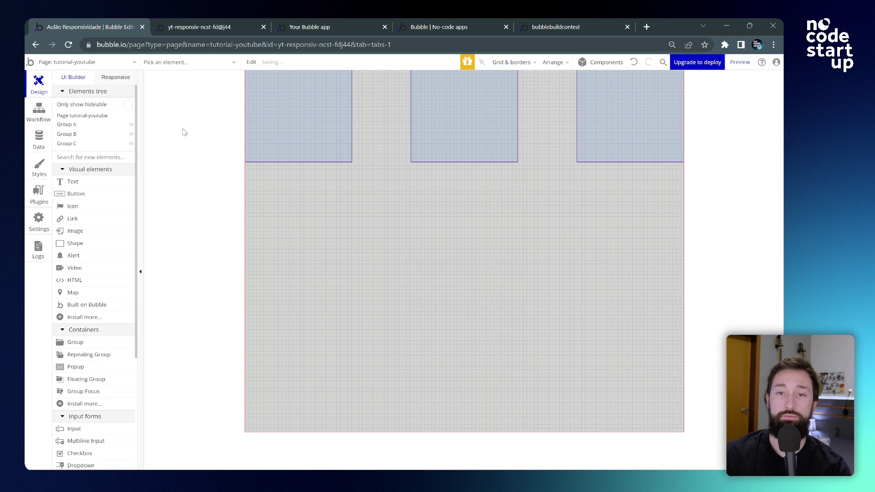
- Narrow the page to about 691 px and about 394 px in the responsive view, and return to the UI builder
click(118, 81)
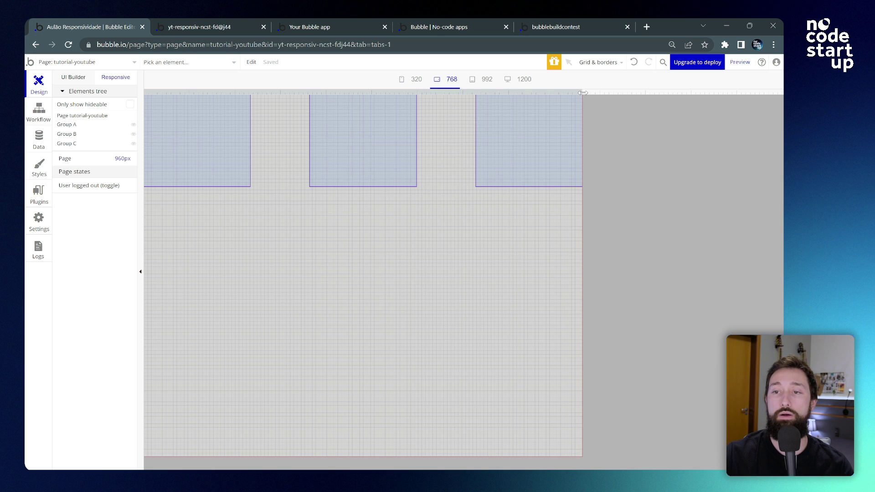
drag(583, 93, 460, 102)
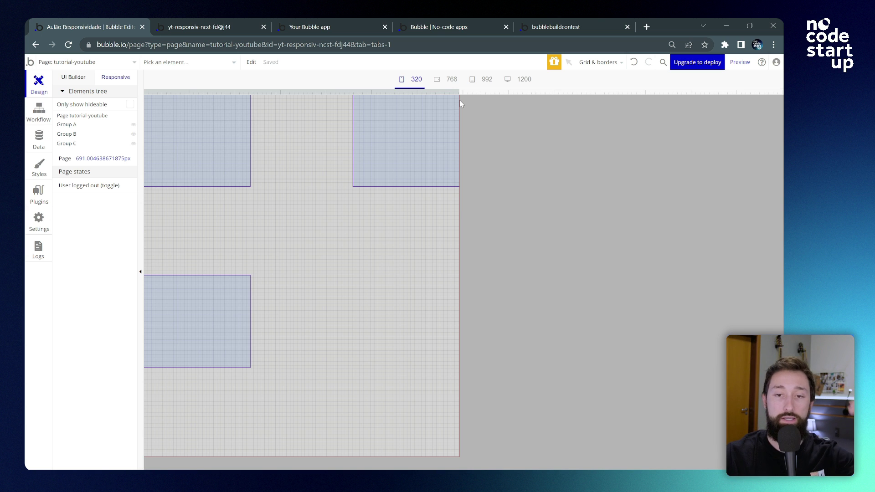
drag(460, 102, 325, 93)
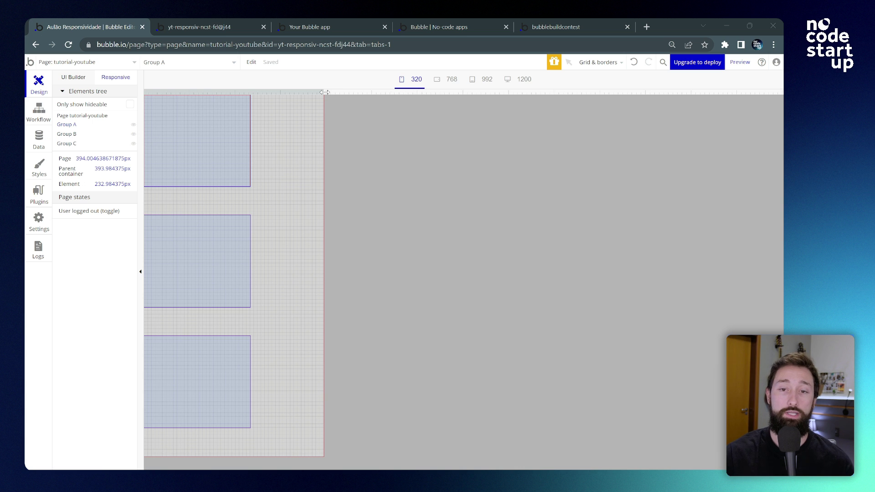
double_click(217, 131)
drag(179, 89, 101, 110)
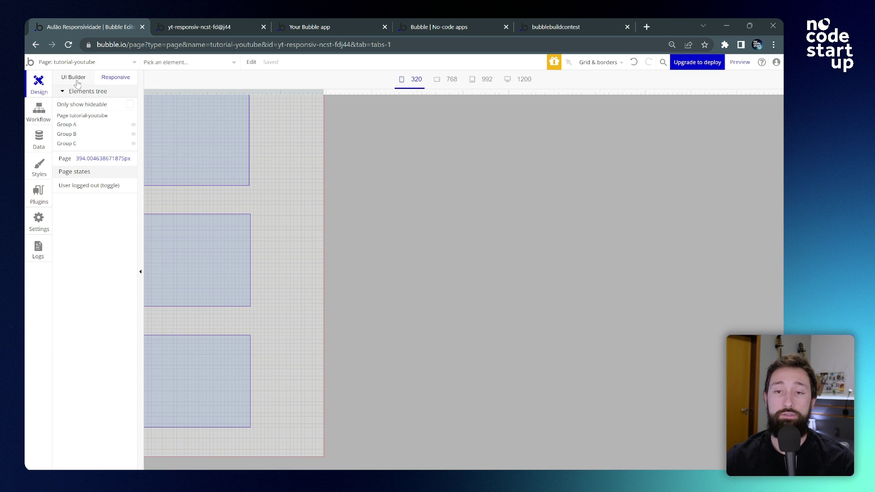
click(76, 79)
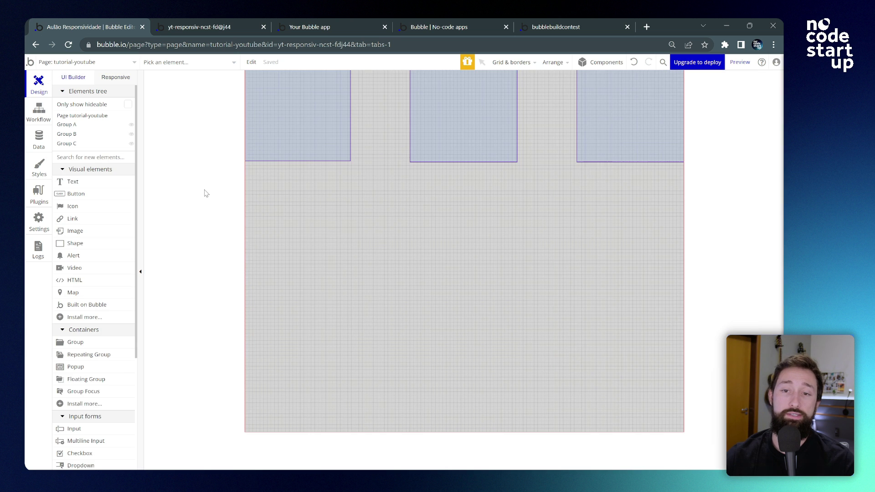
- Open Groups A, B and C in order from the elements tree, and move Group A between Groups B and C
click(331, 118)
click(67, 127)
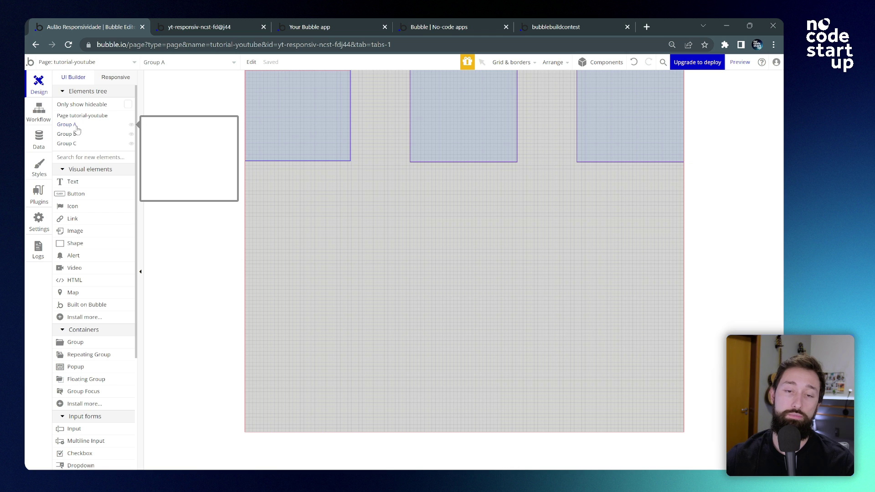
click(74, 135)
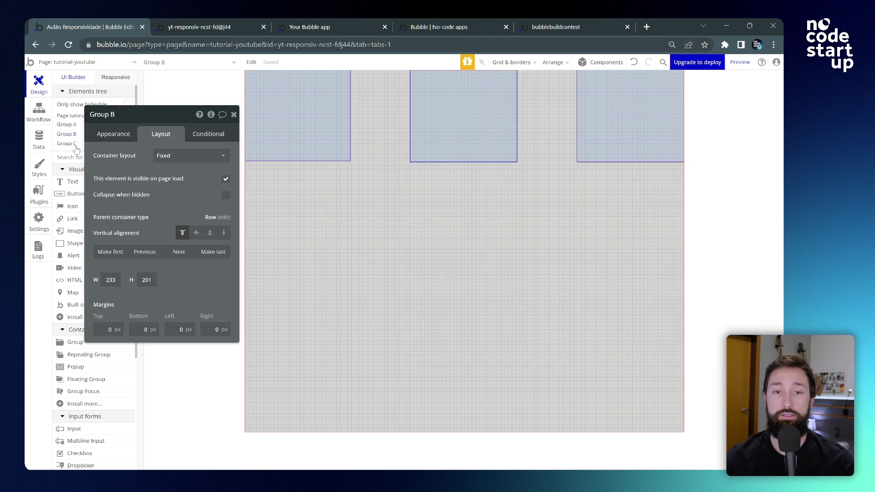
click(75, 145)
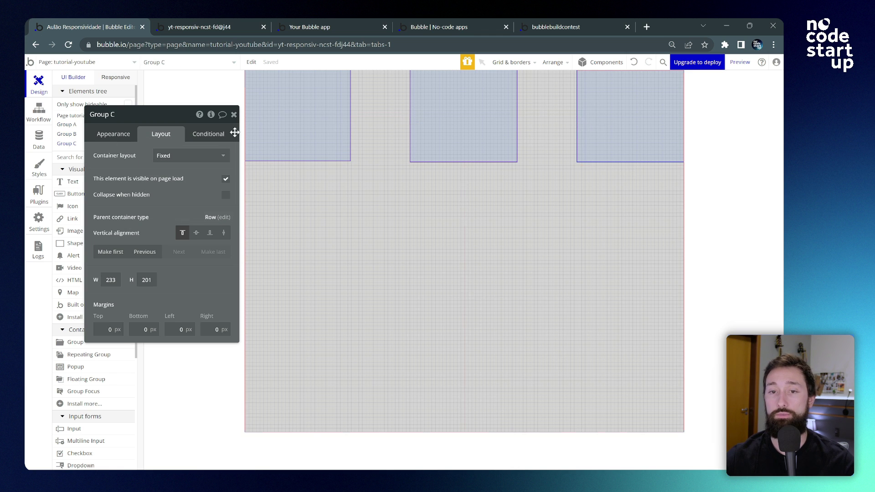
click(233, 114)
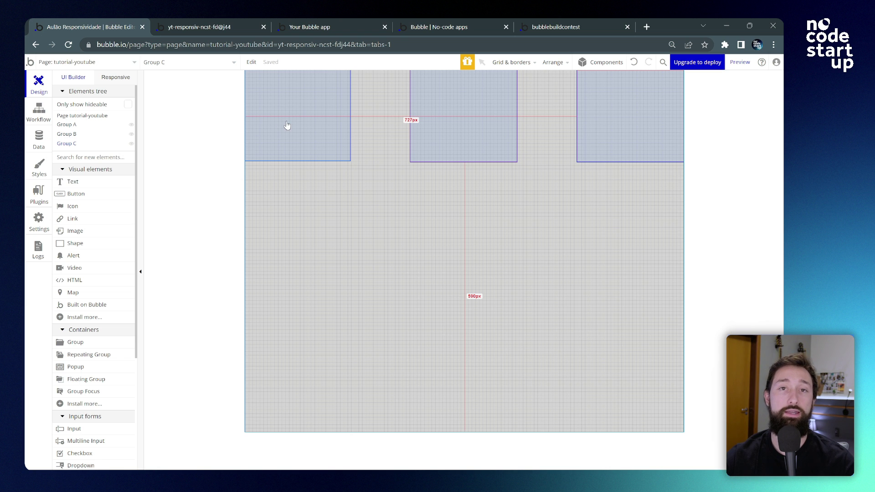
drag(280, 96, 523, 106)
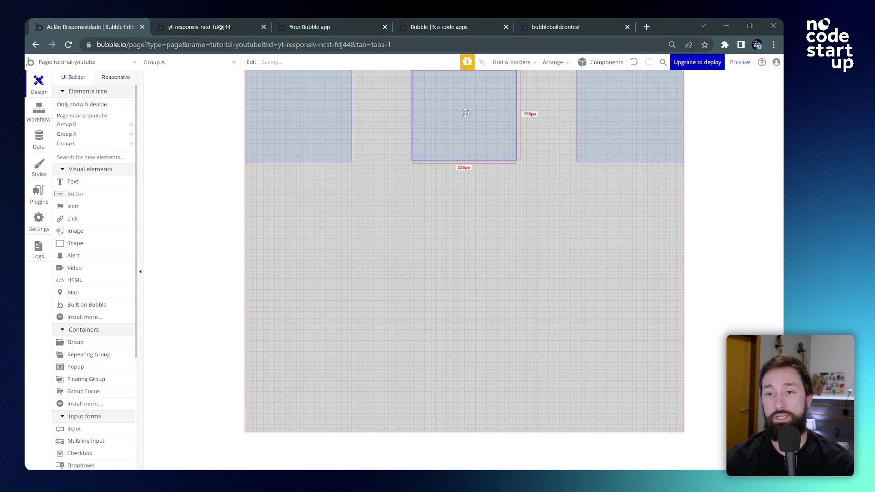
key(Escape)
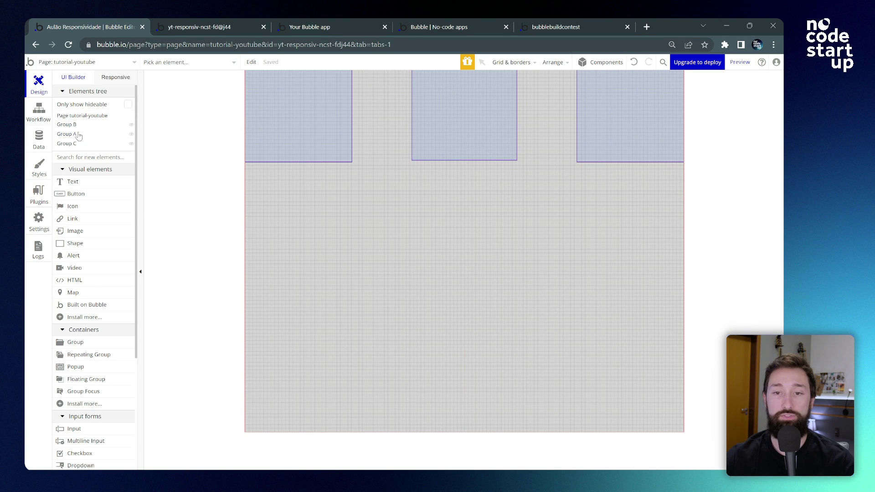
- Reorder Group B in the row by moving it one place forward twice, making it first, making it last, and returning it to first
click(73, 127)
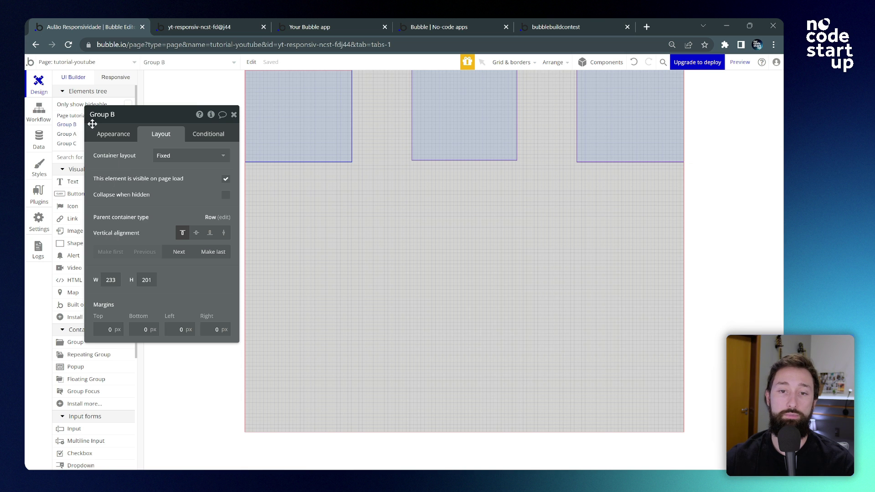
drag(168, 114, 262, 191)
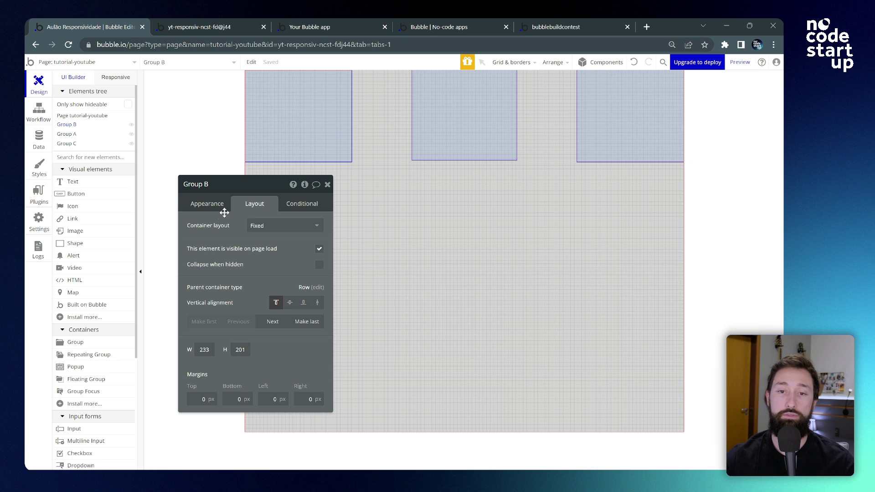
click(274, 327)
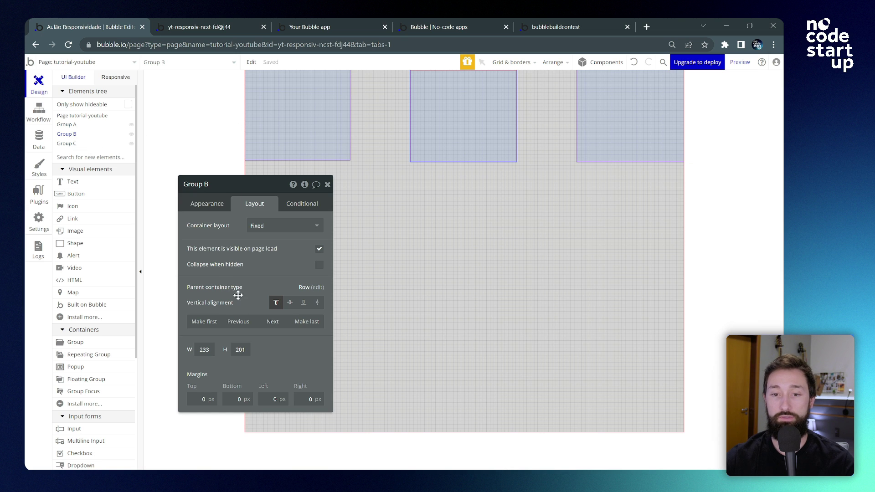
click(272, 323)
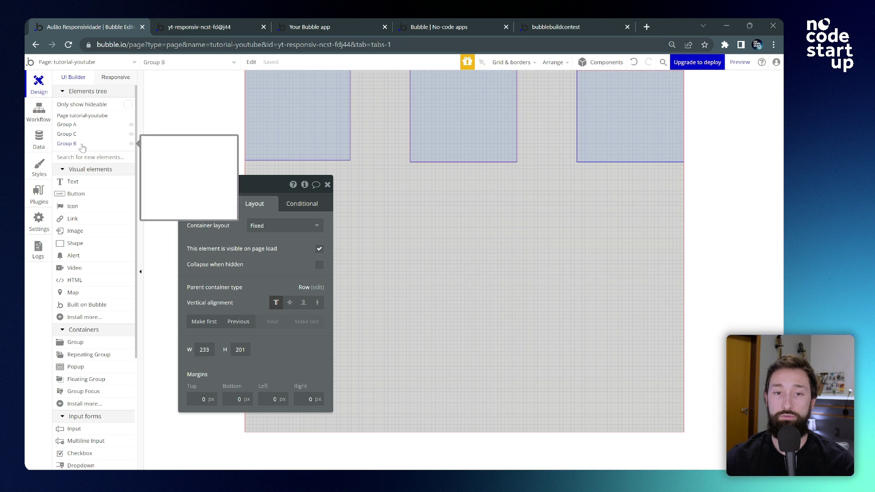
click(202, 321)
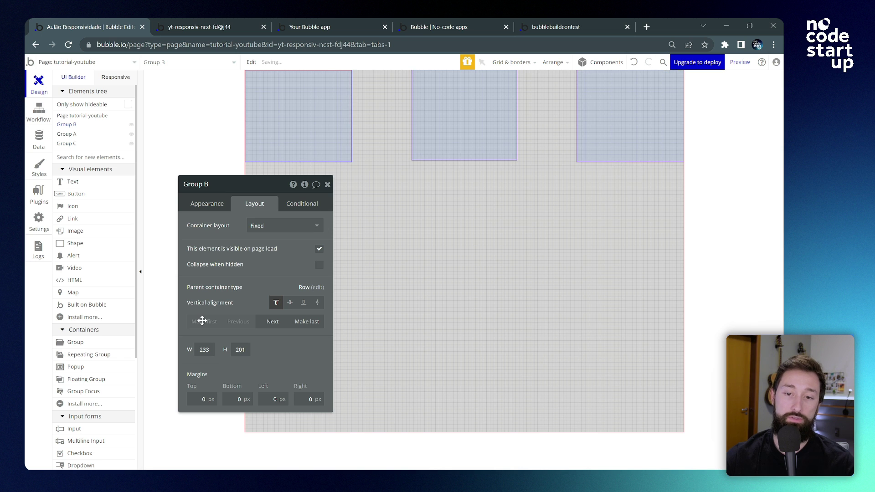
click(307, 321)
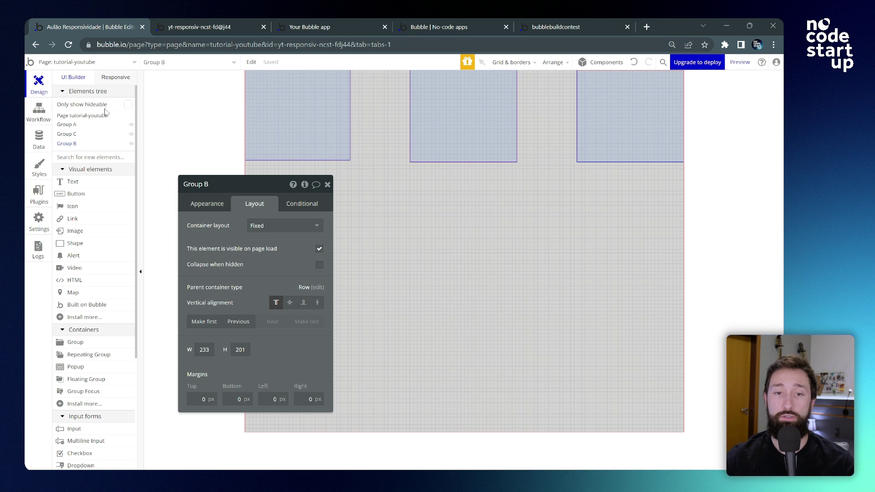
drag(75, 147, 339, 183)
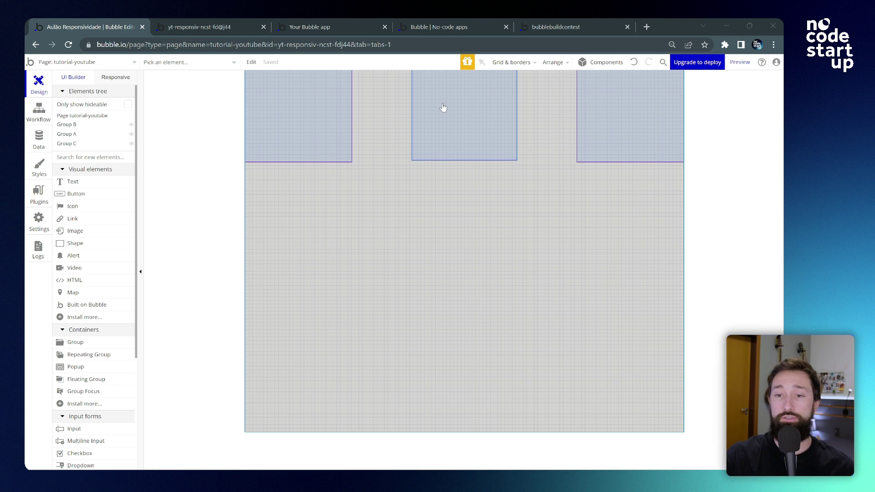
- Check the page's layout settings and set Group B's container layout to Row
double_click(395, 228)
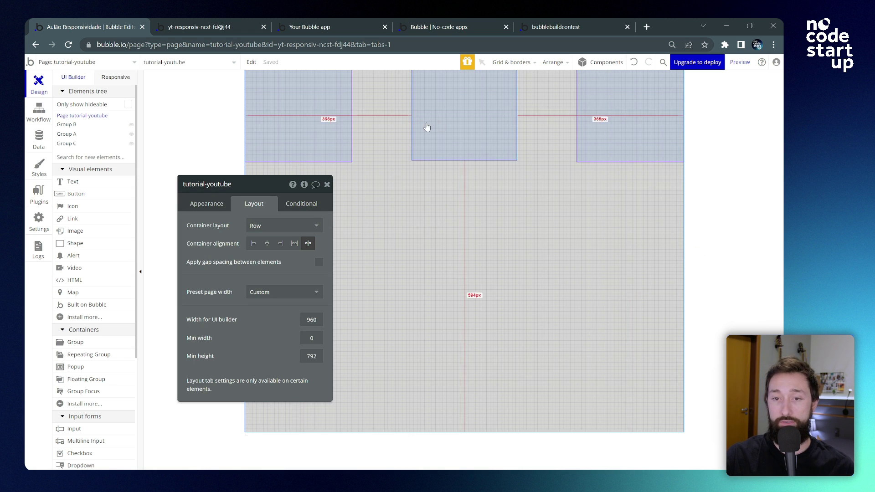
click(332, 111)
drag(255, 187, 189, 143)
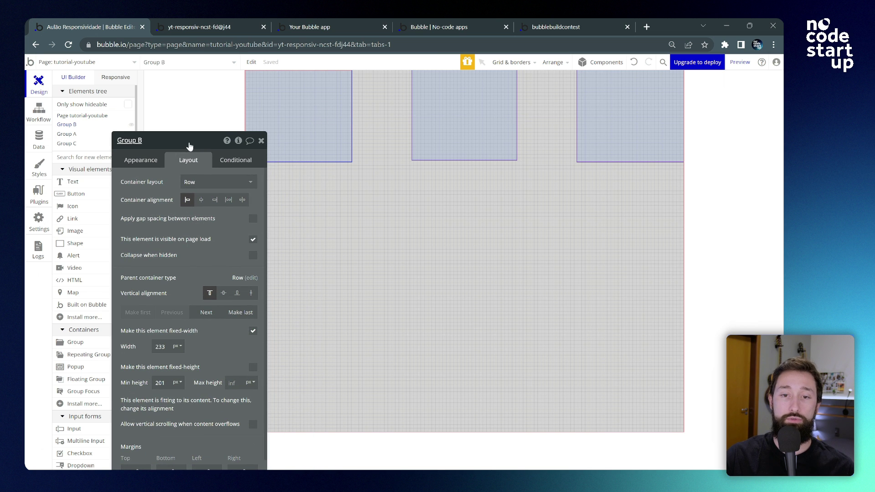
click(217, 183)
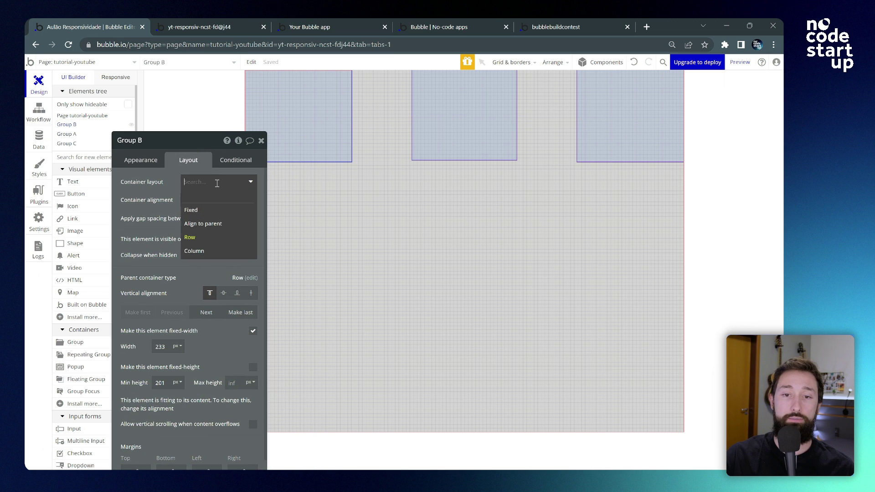
click(201, 238)
click(279, 107)
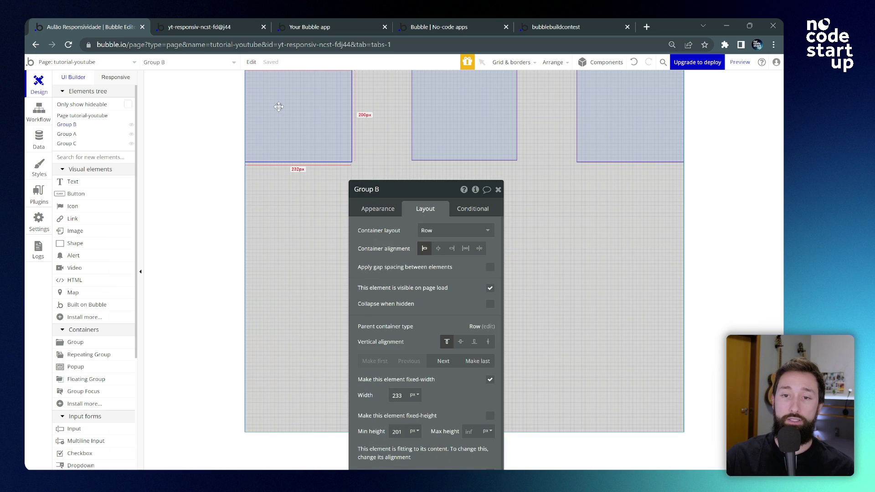
- Draw a group of about 106 by 101 px inside Group B and paste a copy of it in the same group
click(96, 343)
drag(251, 75, 303, 119)
key(ctrl+c)
key(ctrl+v)
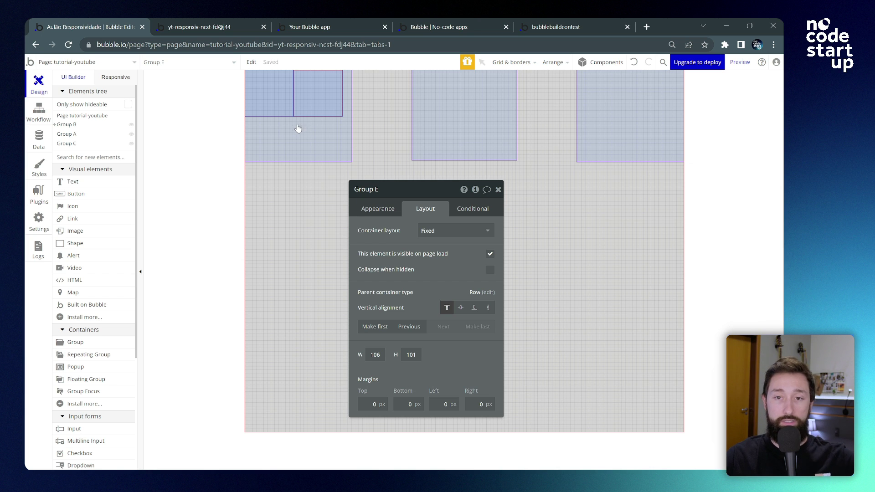
- Set nested Group D's container layout to Column, draw a group of about 31 by 31 px inside it and paste a copy
click(275, 93)
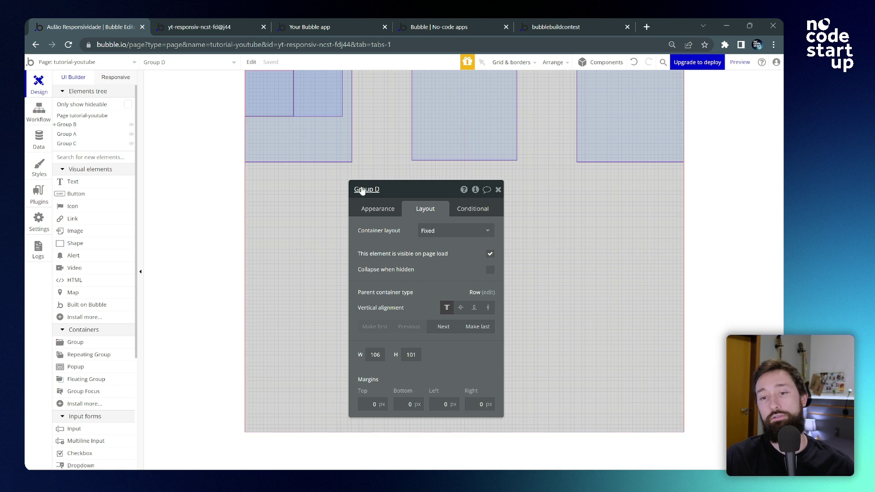
click(458, 231)
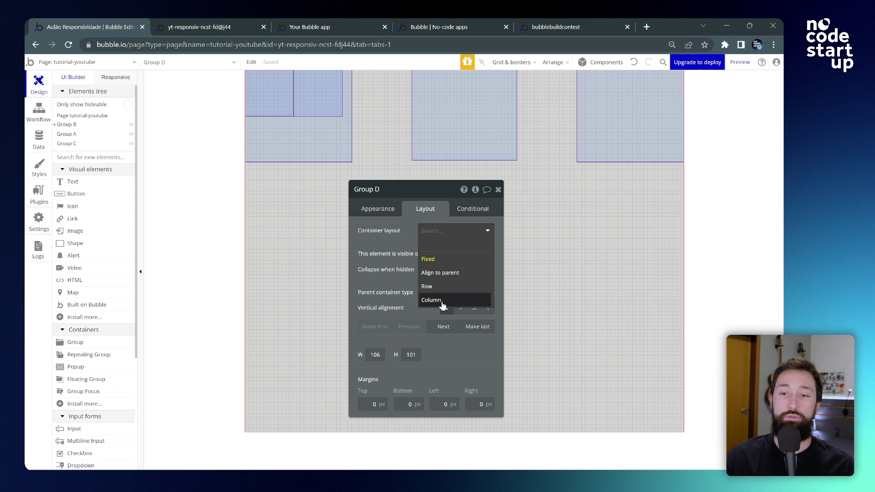
click(75, 341)
drag(248, 76, 261, 87)
key(ctrl+v)
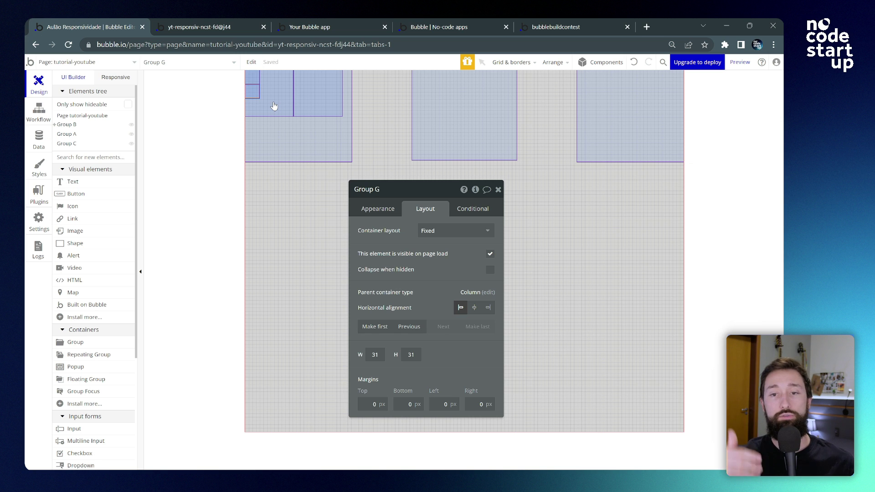
click(253, 78)
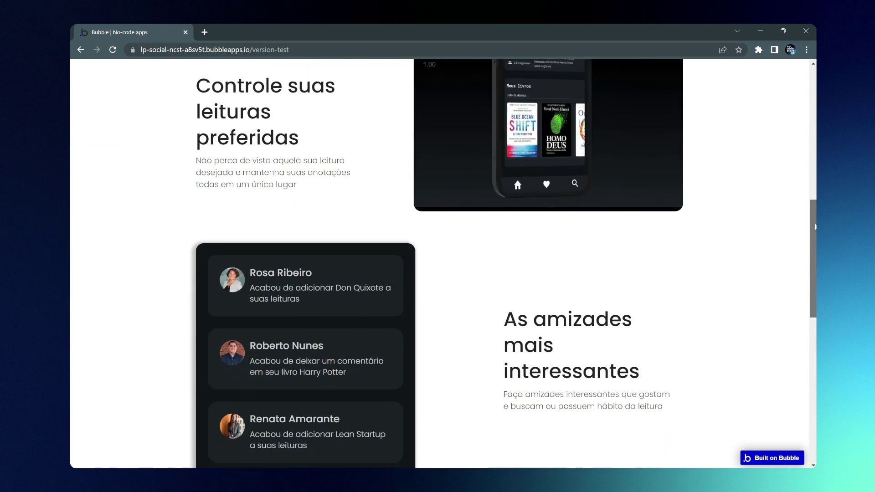
- Inspect the No-Code Books landing page from the hero section to the footer, examining how its container groups are laid out
drag(816, 226, 810, 380)
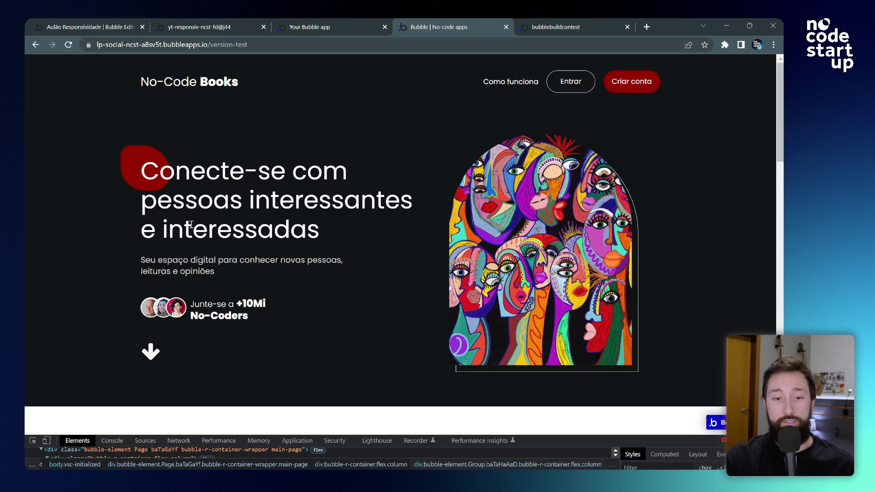
right_click(96, 249)
click(121, 425)
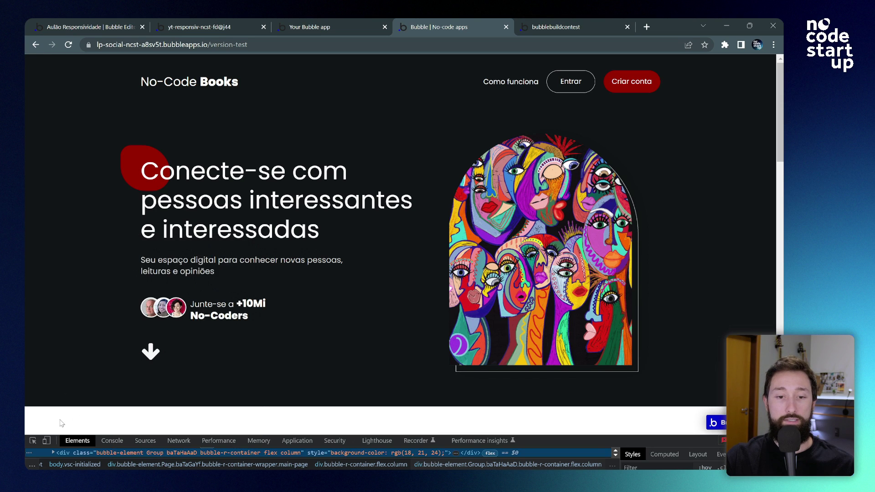
click(33, 442)
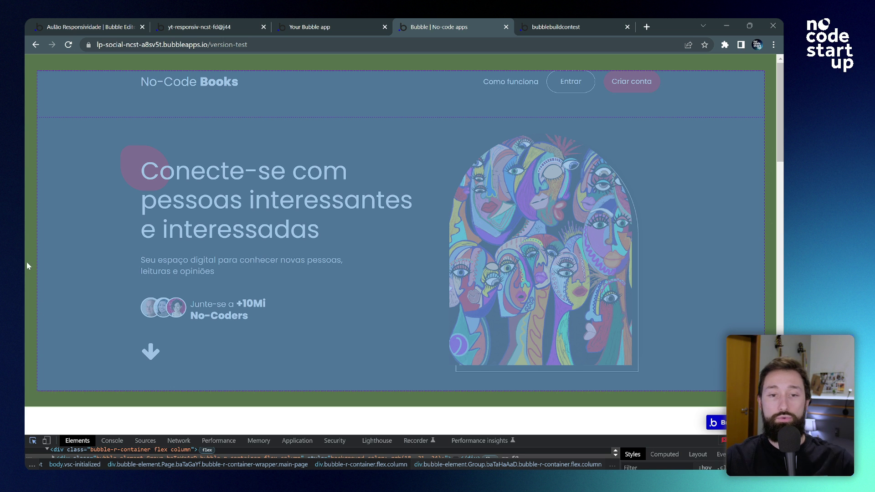
scroll(30, 255, down, 1)
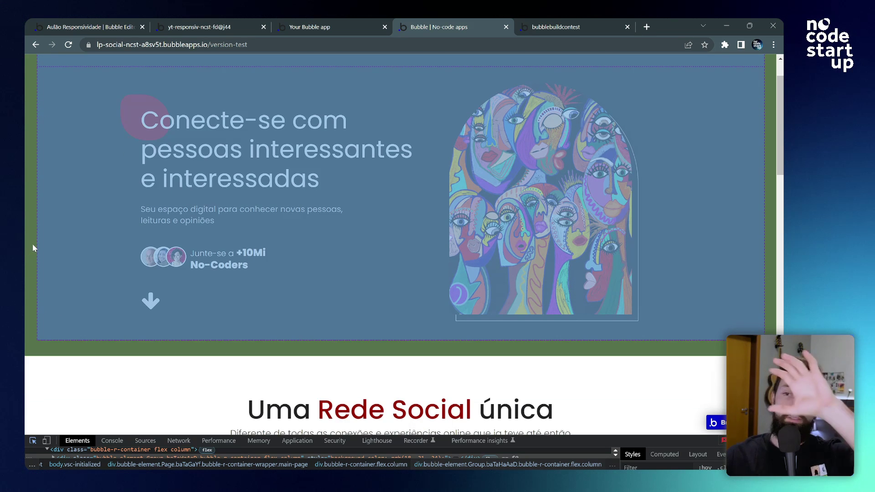
scroll(33, 246, down, 3)
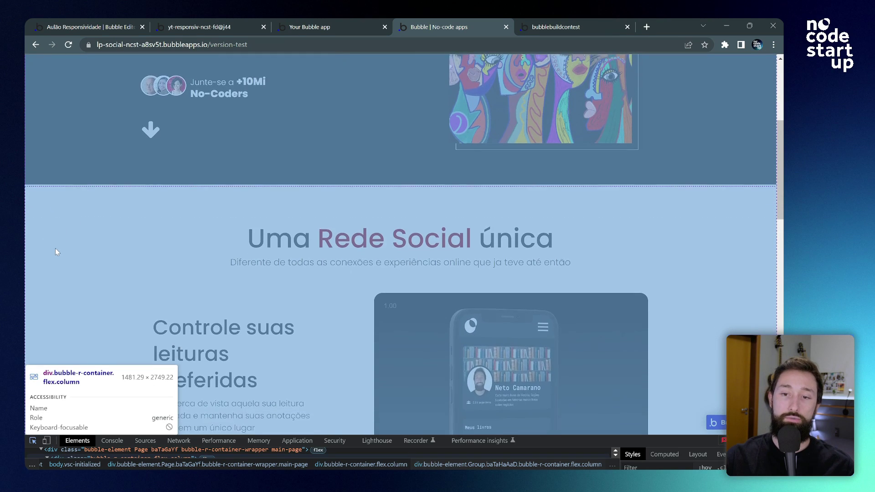
scroll(56, 249, down, 15)
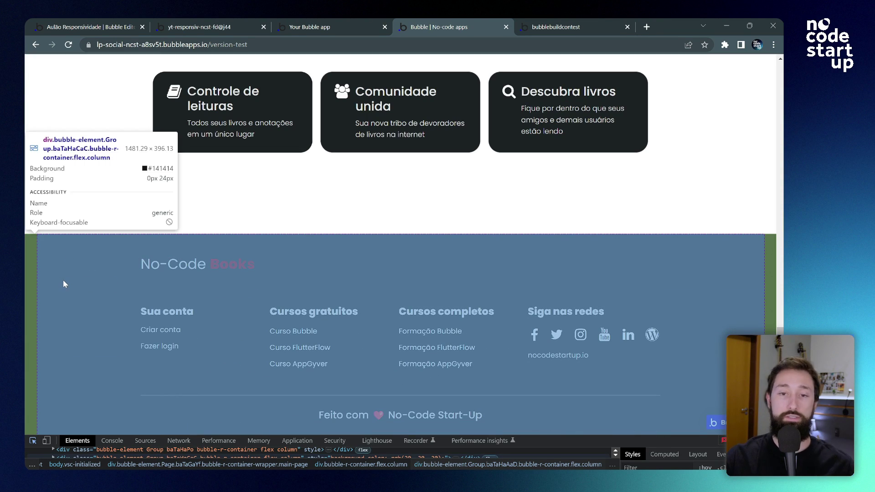
scroll(63, 280, up, 20)
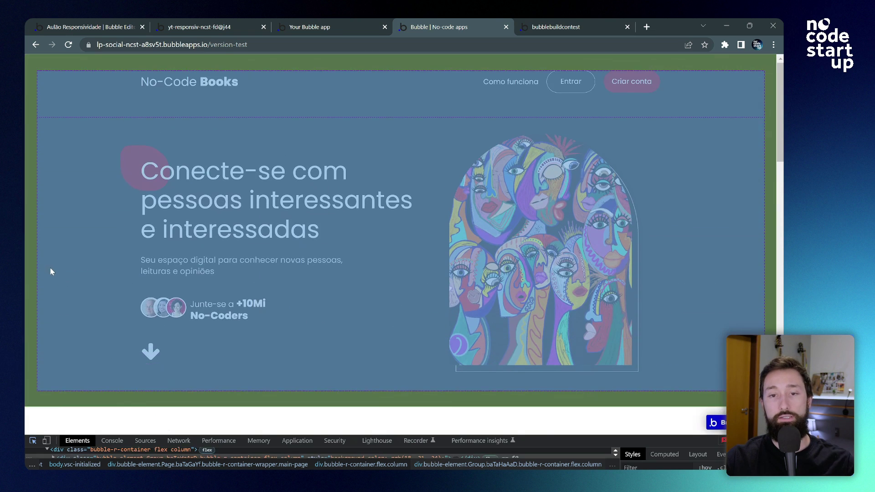
scroll(55, 264, down, 1)
scroll(61, 255, up, 1)
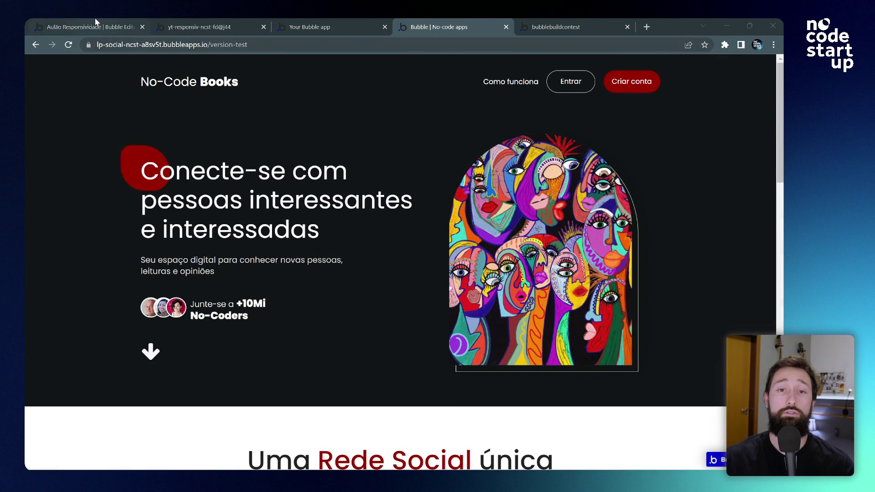
- Return to the Bubble editor and set the tutorial-youtube page's container layout to Align to parent
click(96, 21)
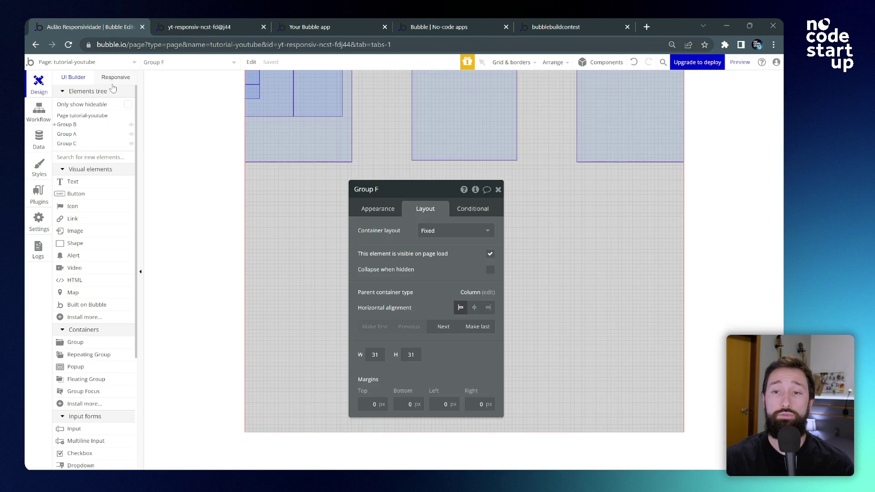
click(312, 233)
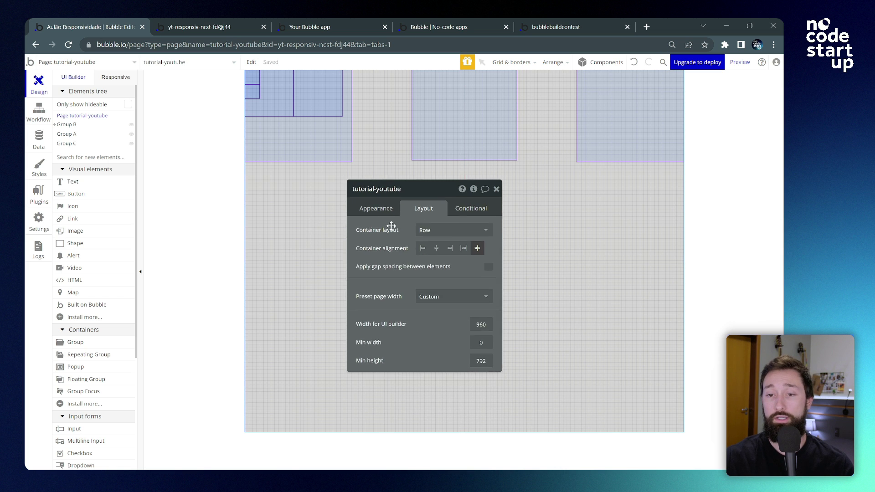
drag(390, 227, 130, 170)
click(200, 178)
click(198, 203)
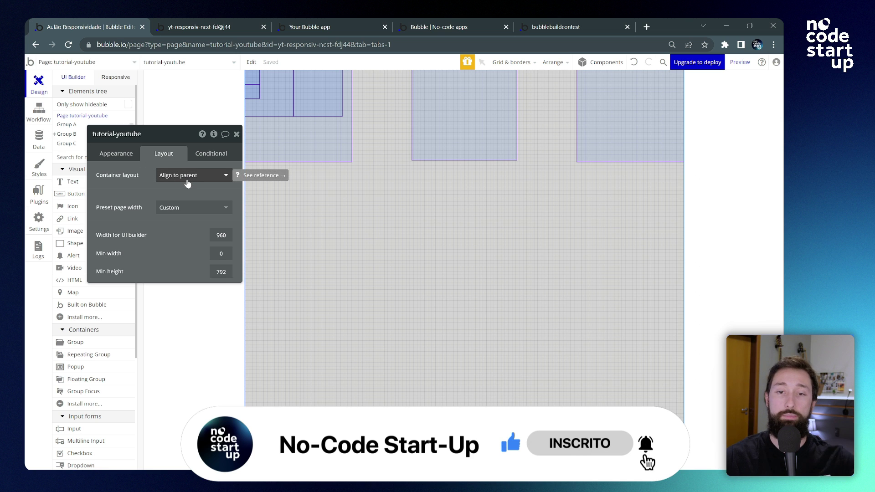
- Delete nested Groups E and D from inside Group B
click(317, 88)
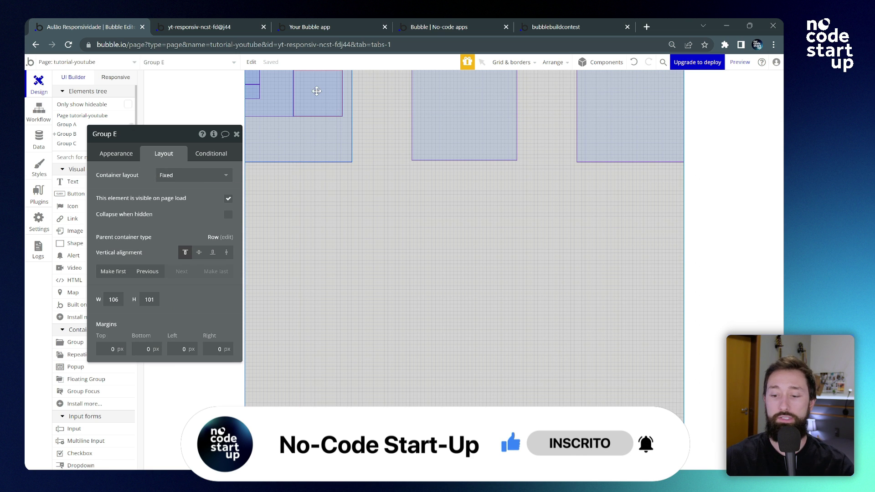
key(Delete)
double_click(284, 100)
key(Delete)
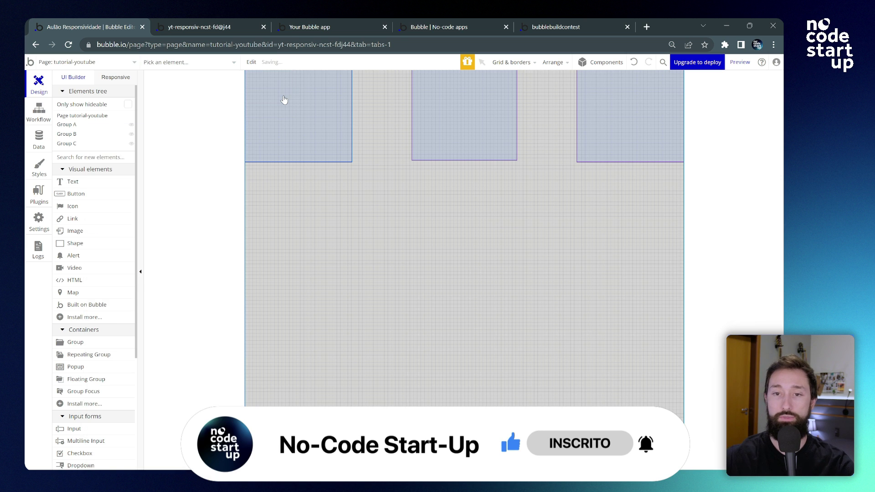
- Try Group B's parent alignment at centre, middle left and middle right, and return it to top left
double_click(460, 241)
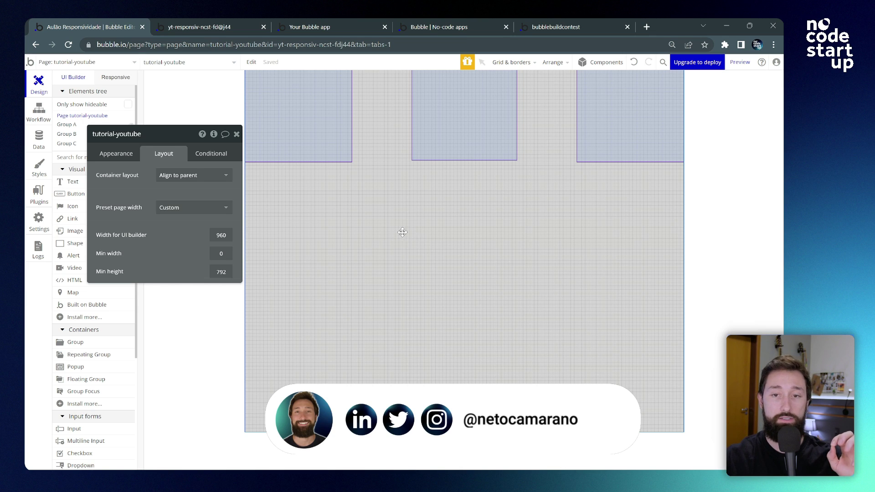
click(317, 139)
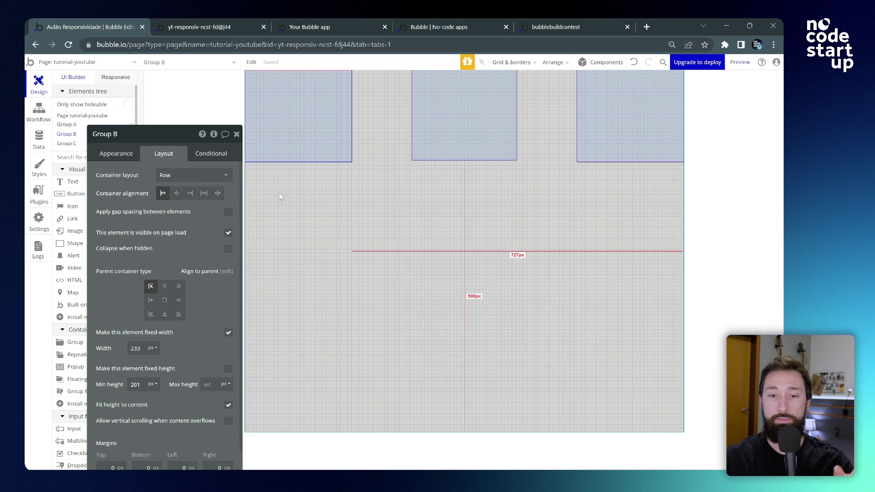
drag(202, 223, 189, 183)
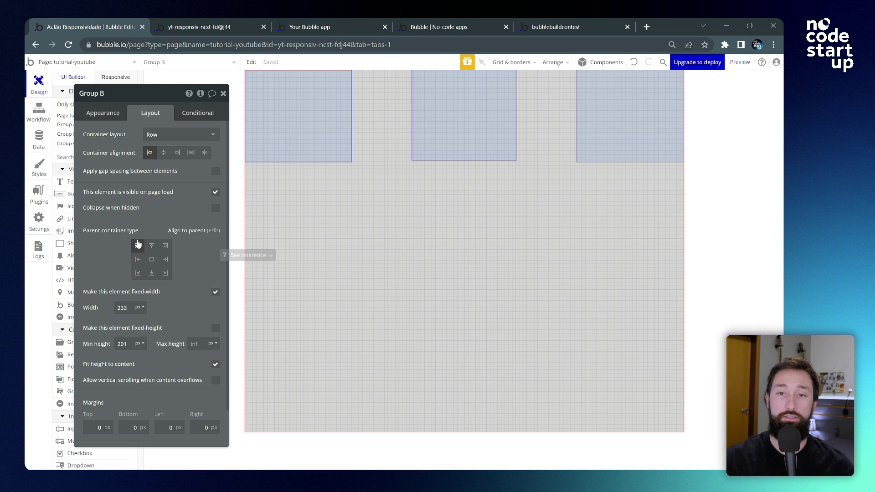
click(150, 259)
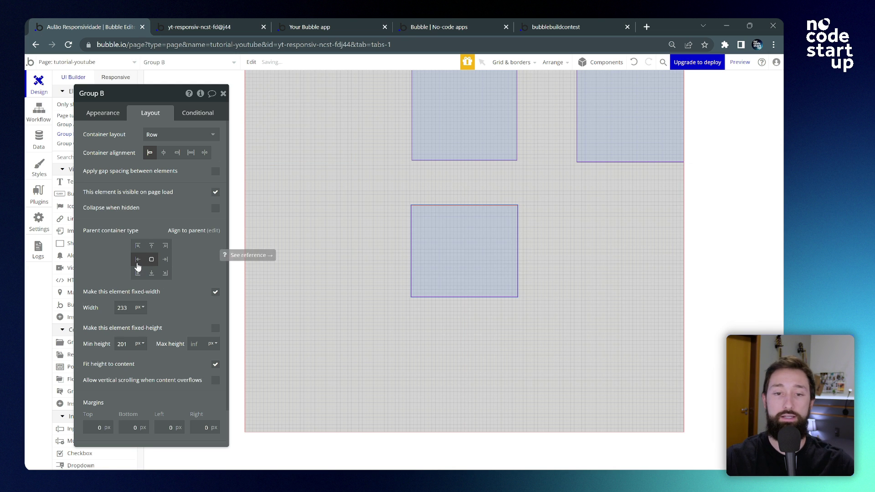
click(137, 262)
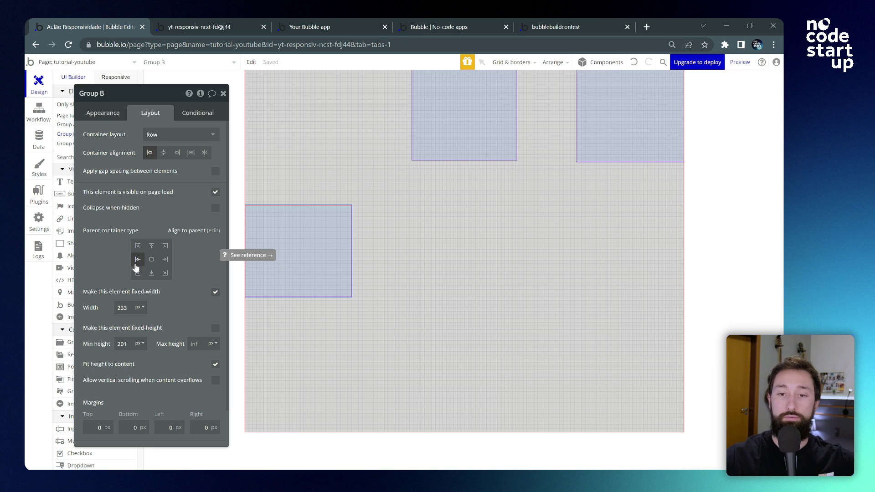
click(165, 265)
click(139, 247)
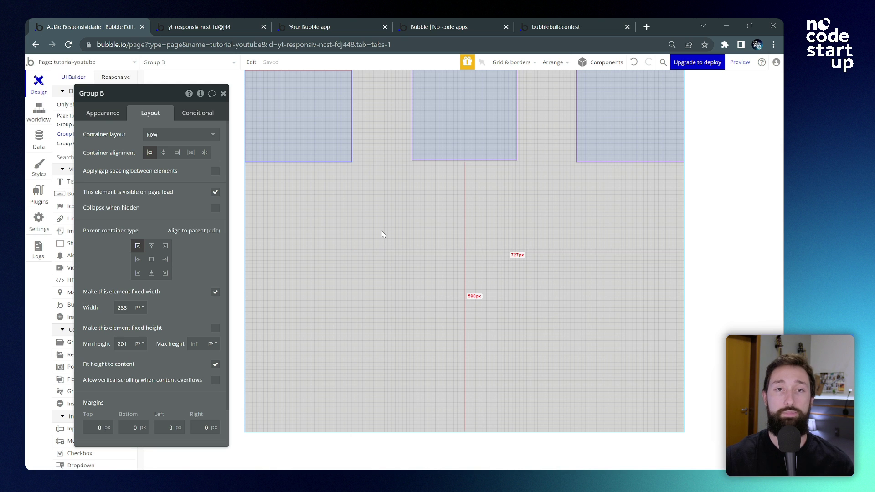
- Set the page's container layout to Row and check the groups in the responsive view
click(418, 252)
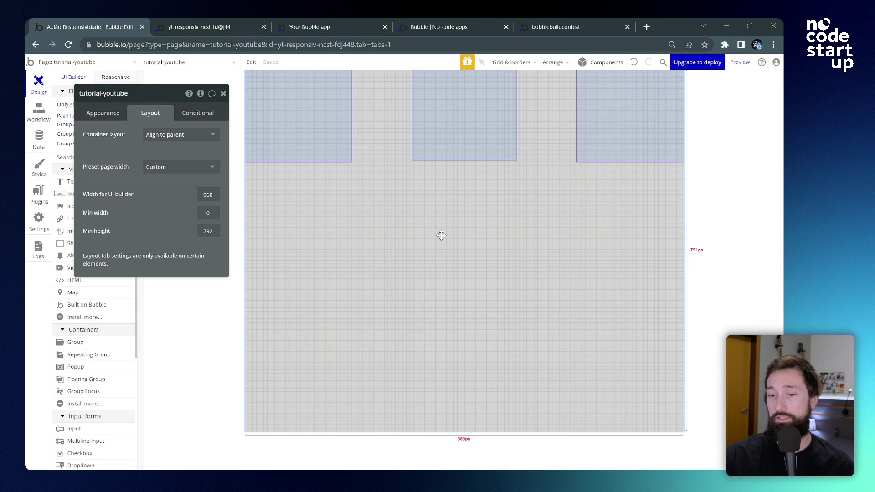
click(198, 137)
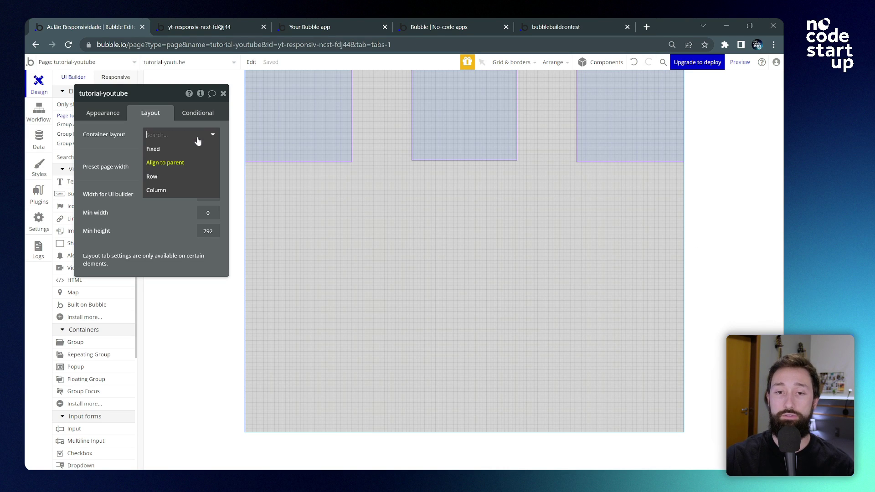
click(172, 178)
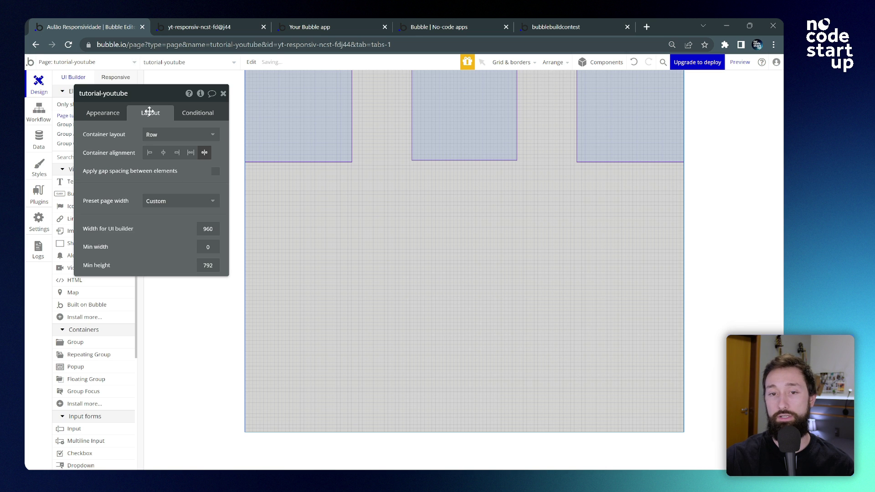
drag(161, 96, 143, 134)
click(118, 78)
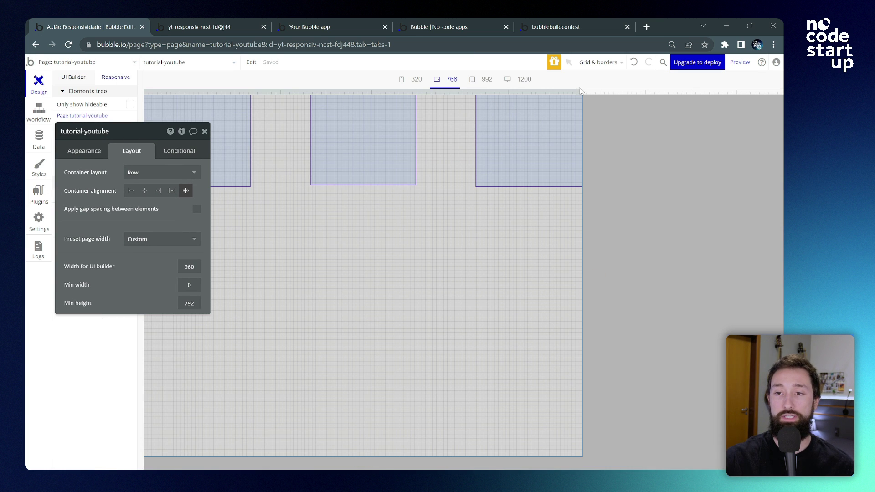
mouse_move(582, 90)
mouse_down()
mouse_move(338, 99)
mouse_move(576, 99)
mouse_up()
click(72, 78)
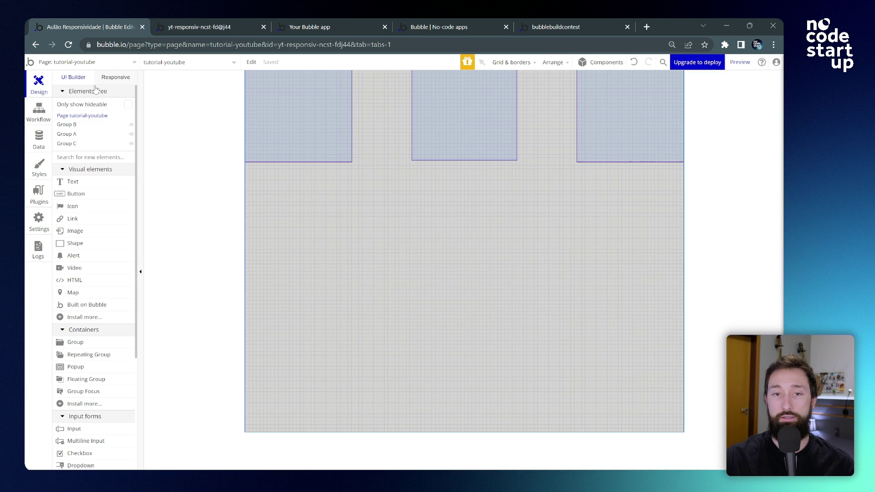
- Set the page's container layout back to Align to parent
click(388, 243)
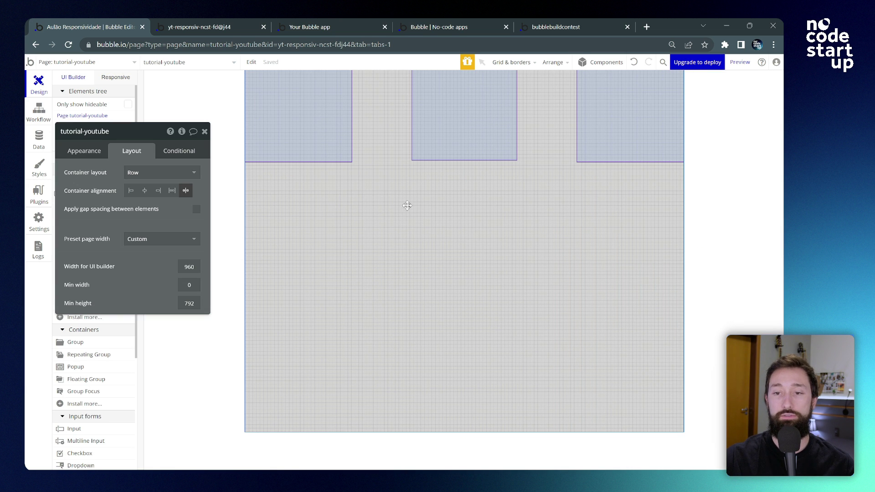
click(176, 173)
click(163, 202)
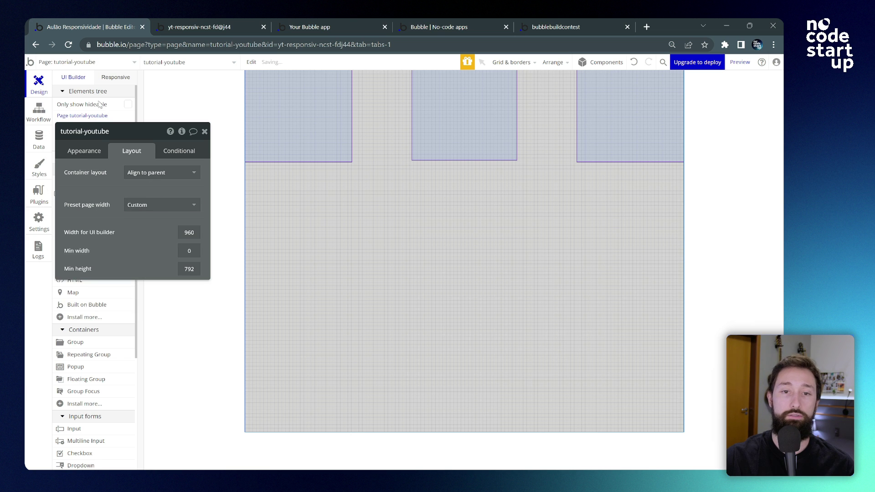
- Narrow and widen the page in the responsive view, examining how Groups C and A are aligned to the parent
click(117, 81)
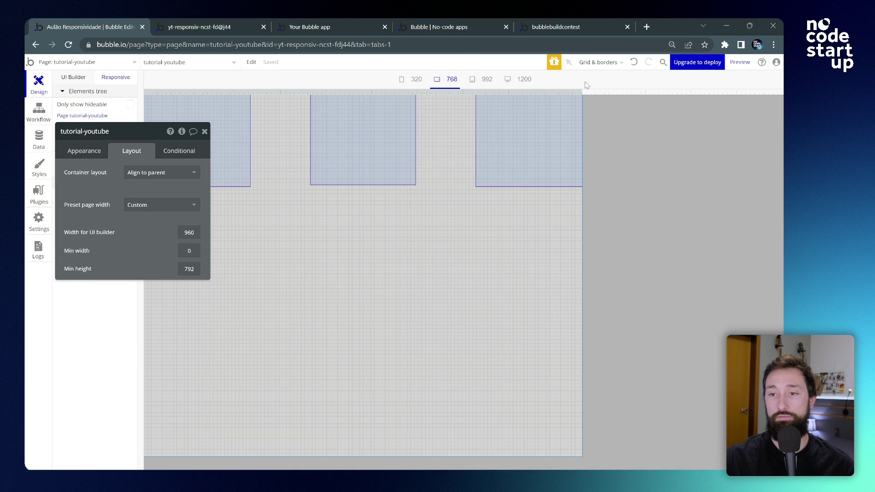
drag(583, 91, 453, 101)
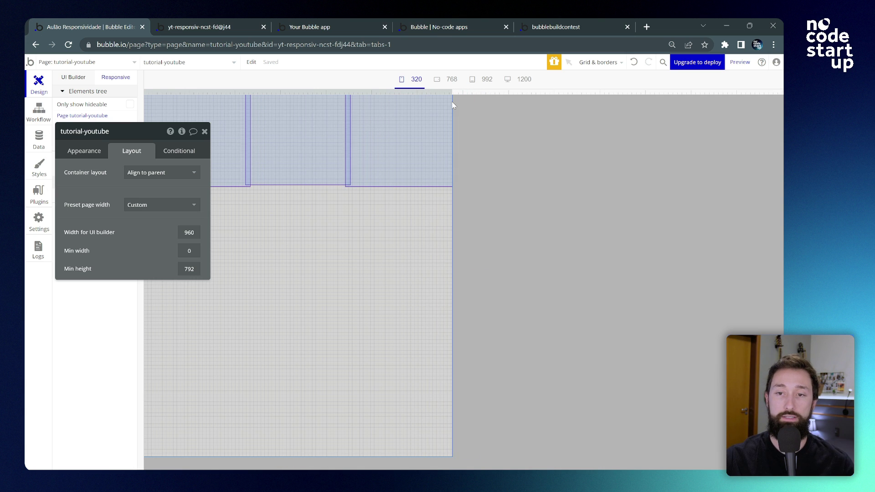
click(412, 130)
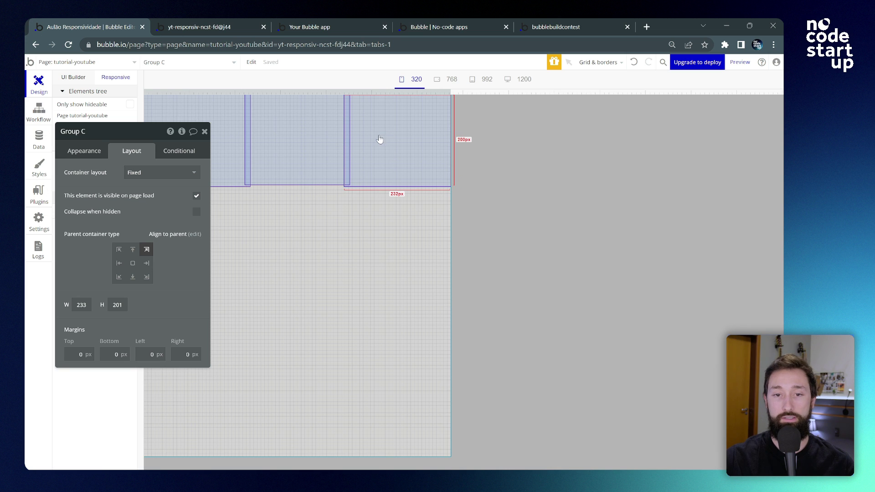
mouse_move(148, 254)
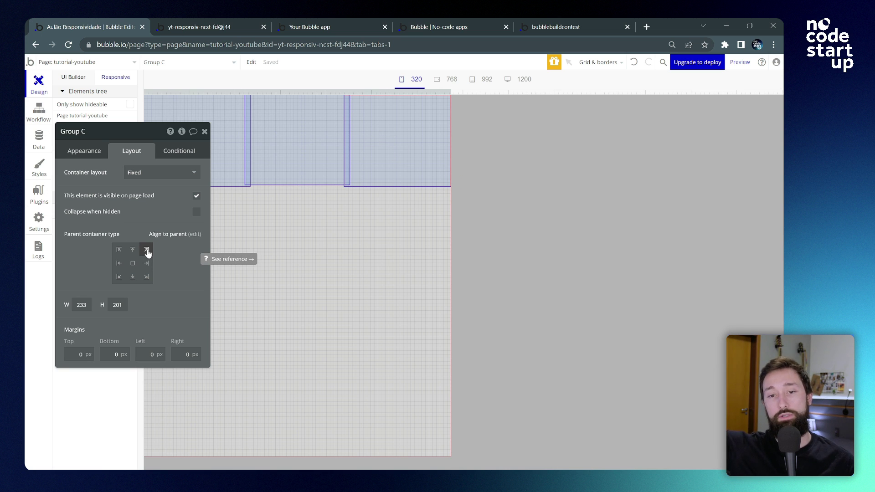
click(231, 160)
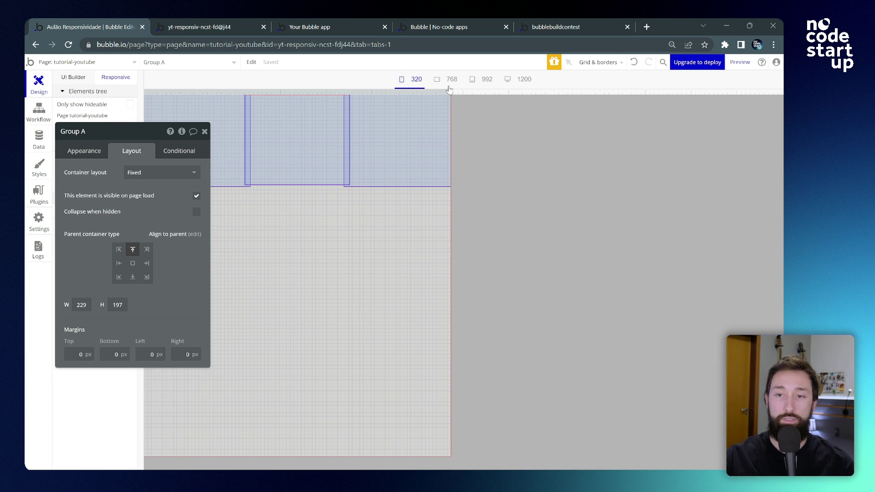
drag(450, 91, 523, 132)
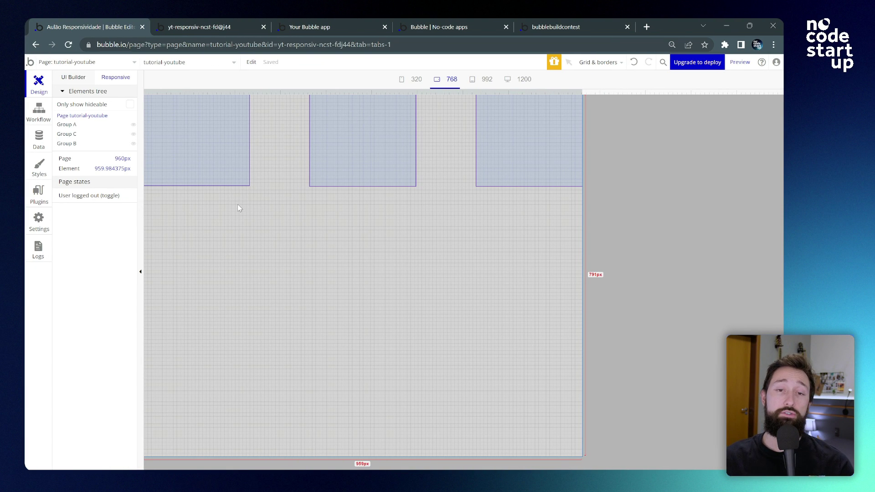
- Return to the UI builder and set the page's container layout to Column
click(85, 79)
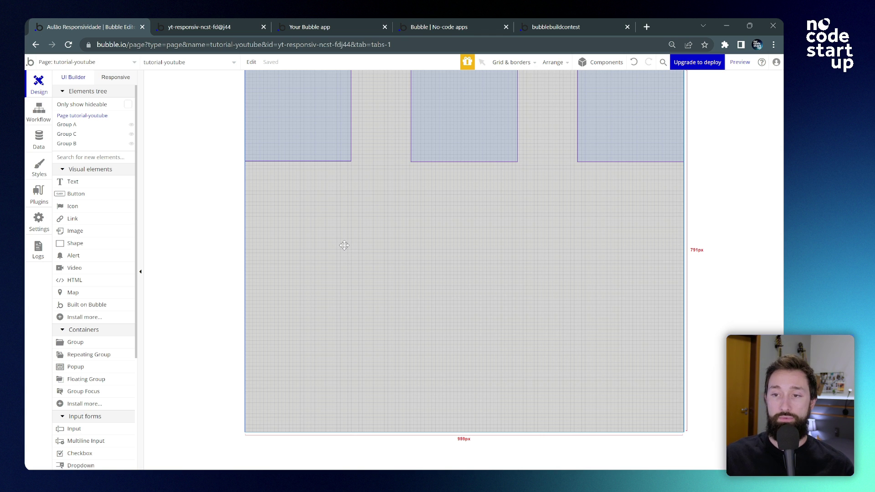
double_click(387, 240)
drag(122, 170, 157, 84)
click(178, 125)
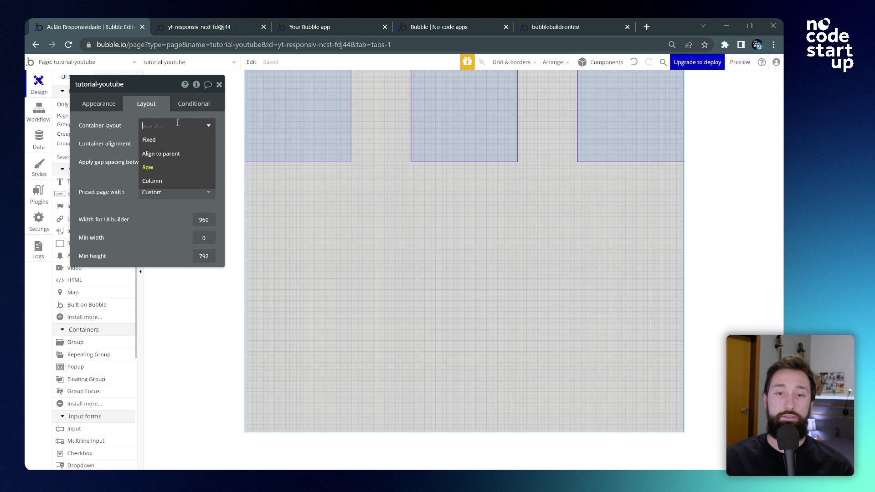
click(165, 185)
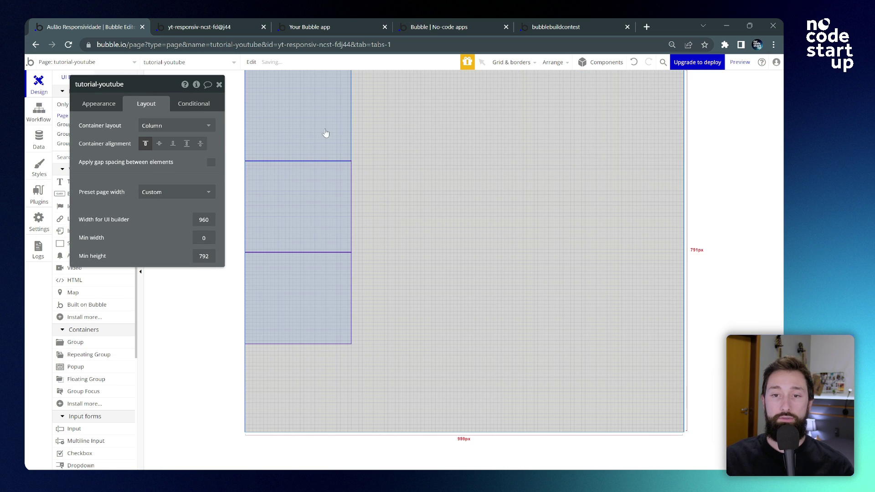
- Set the container layout of Groups A, C and B to Column
click(310, 121)
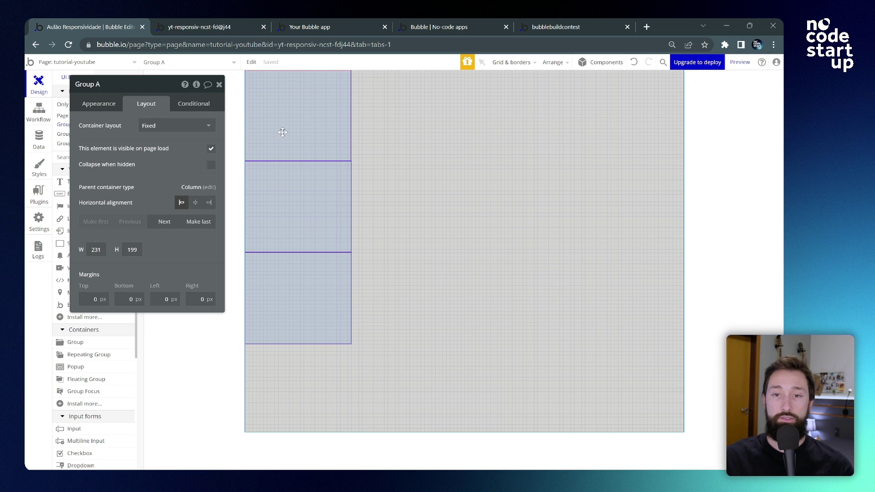
click(178, 128)
click(159, 196)
click(247, 175)
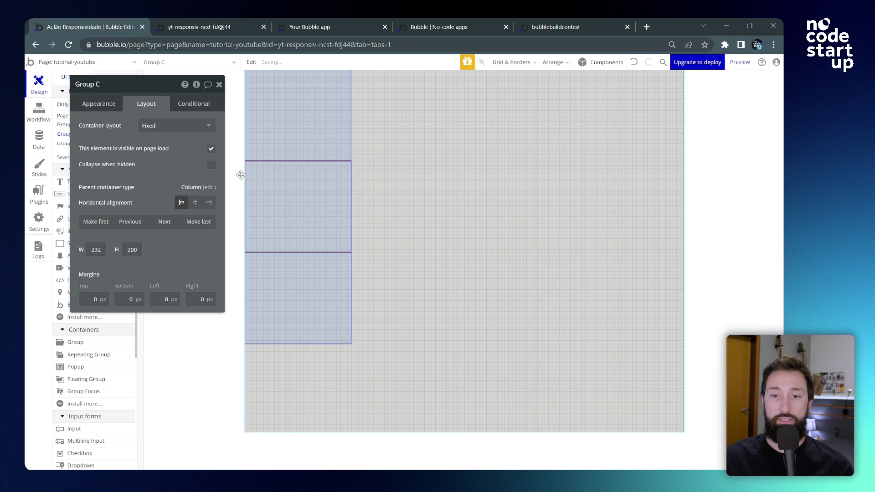
click(182, 134)
click(157, 195)
click(282, 214)
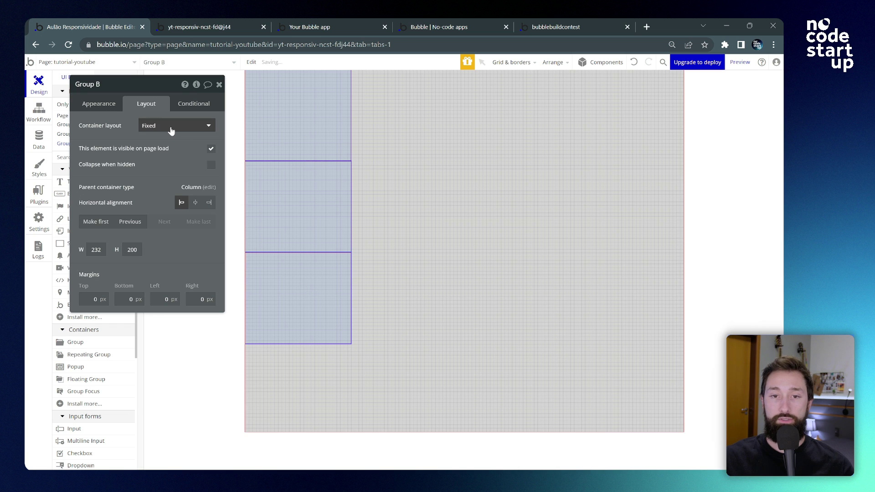
click(205, 125)
click(157, 196)
- Apply gap spacing between the page's elements with an 80 px row gap and paste a copy of Group B below it
click(385, 154)
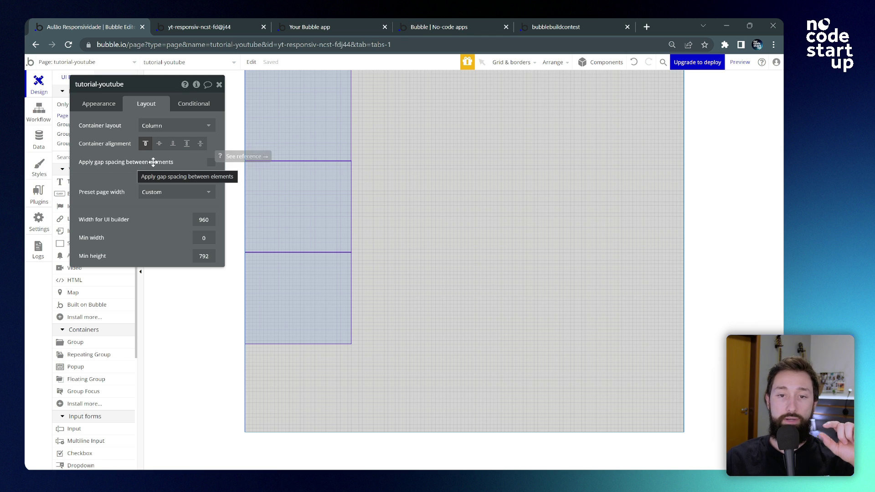
click(211, 164)
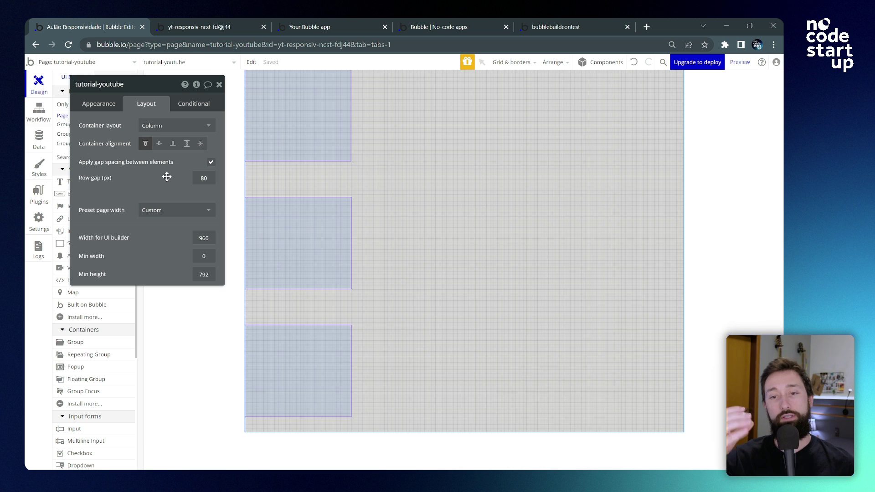
click(299, 273)
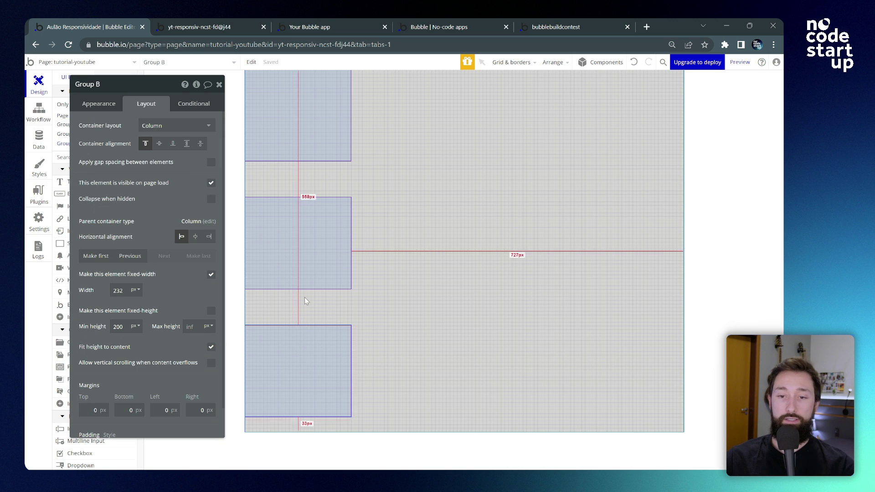
key(ctrl+v)
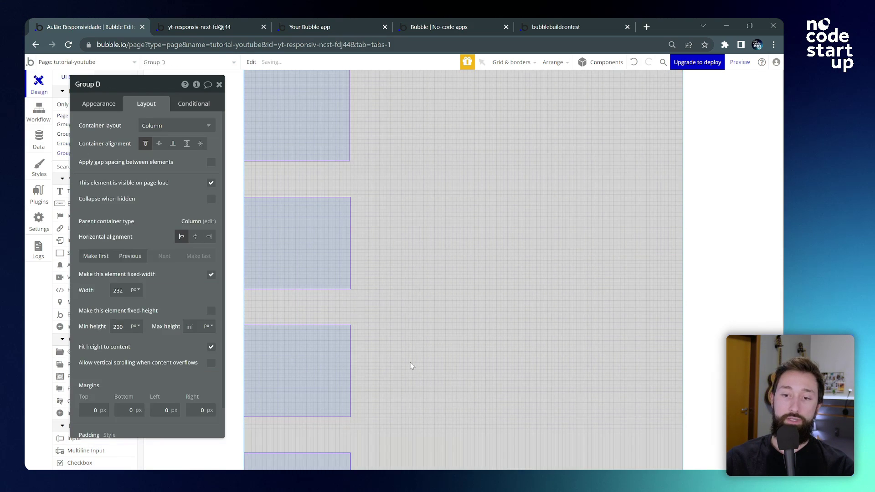
scroll(348, 362, down, 2)
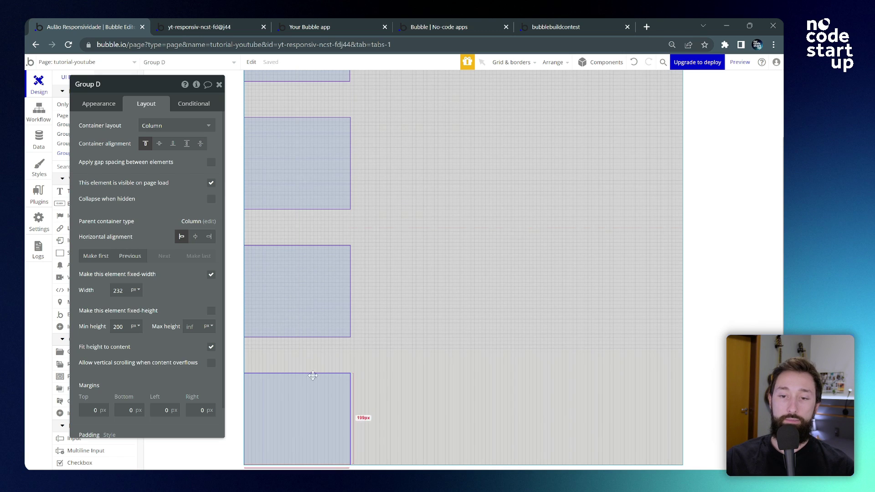
scroll(313, 375, up, 2)
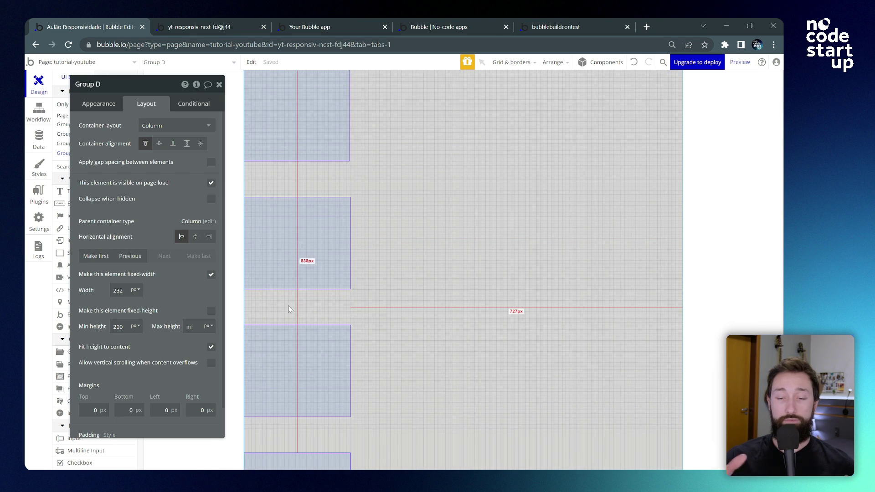
- Turn off the page's gap spacing between elements and delete the pasted fourth group
click(469, 260)
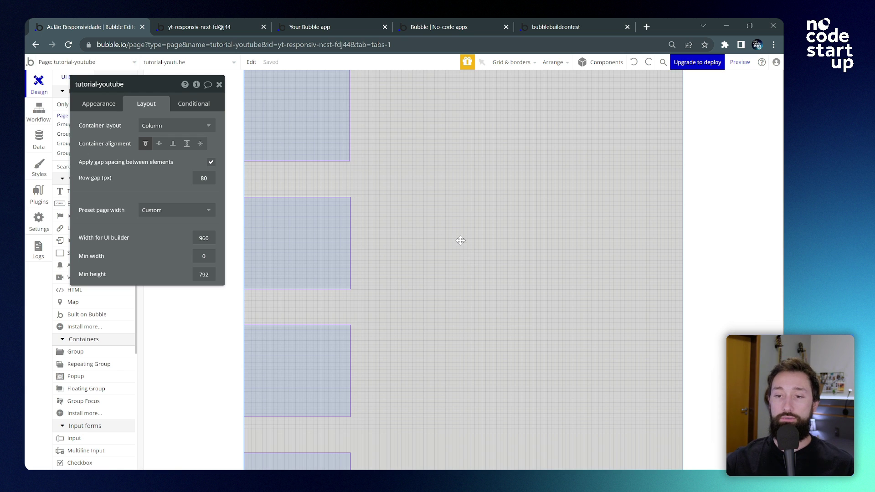
click(210, 163)
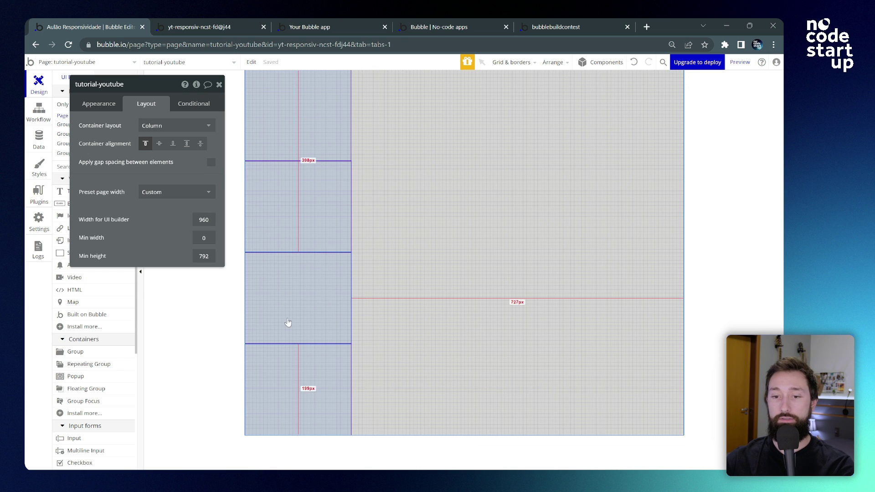
click(322, 376)
key(Delete)
click(435, 260)
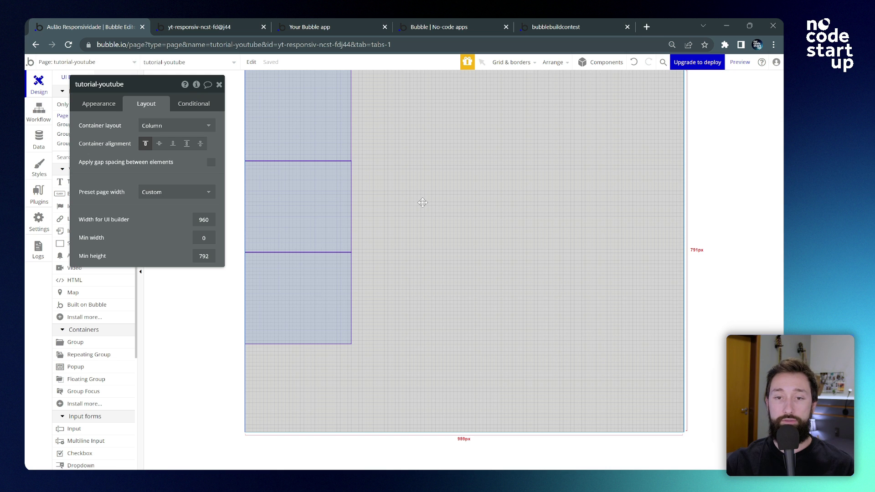
- Set Group A's bottom margin to 40 px
click(315, 145)
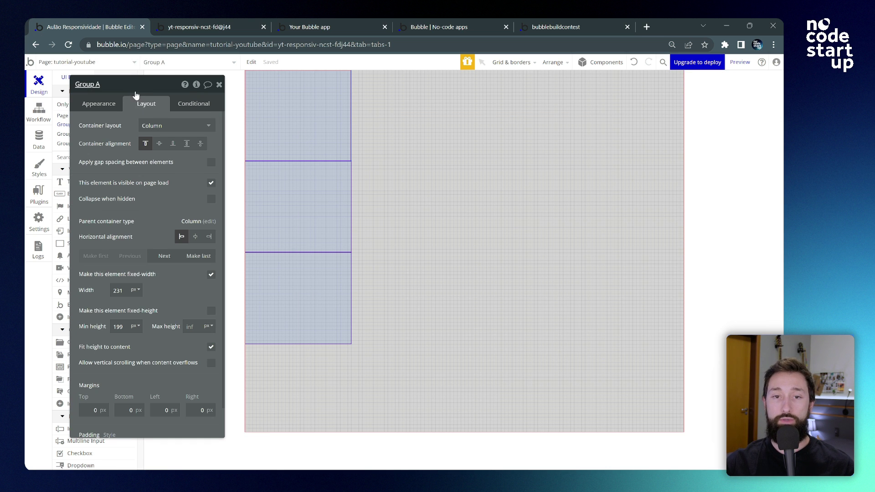
scroll(133, 132, down, 2)
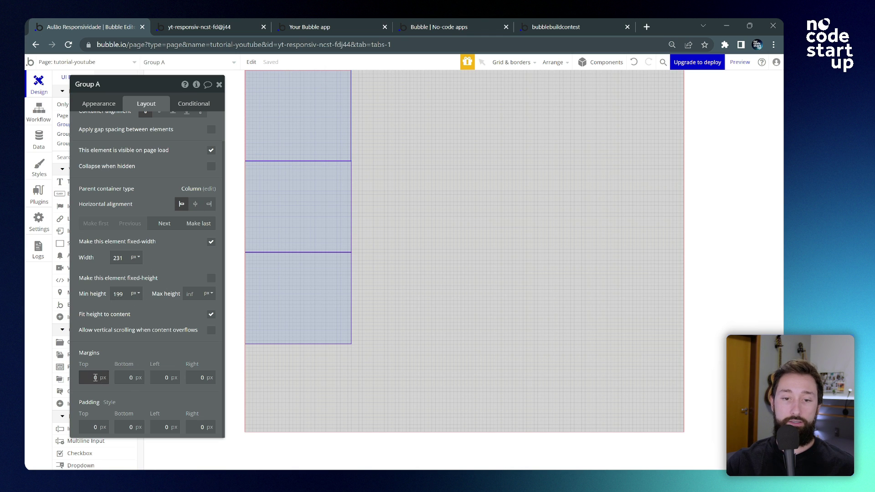
click(135, 380)
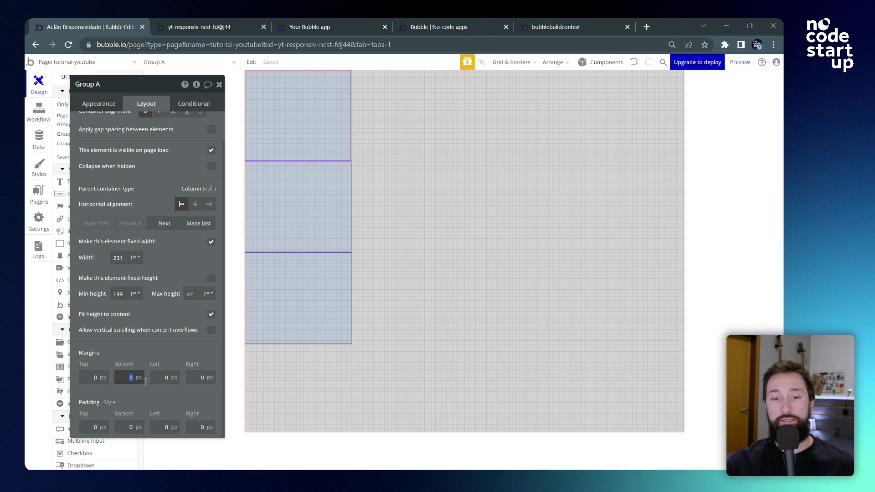
key(Tab)
key(Tab)
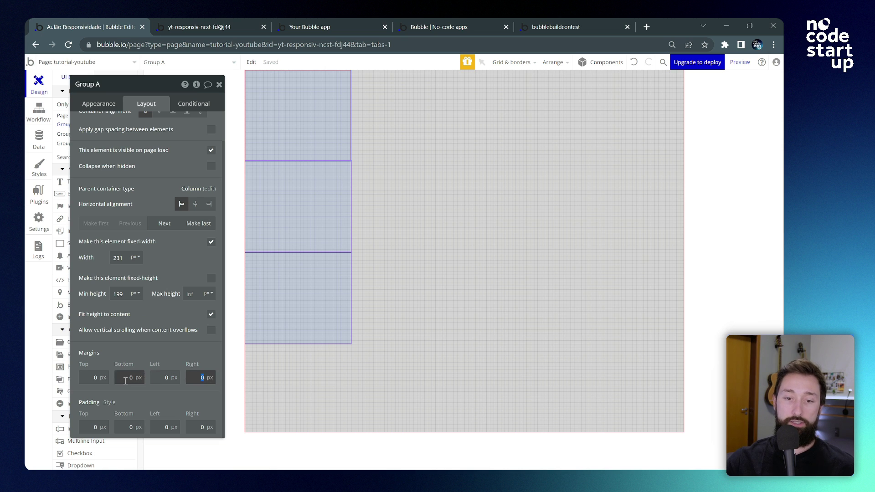
click(125, 381)
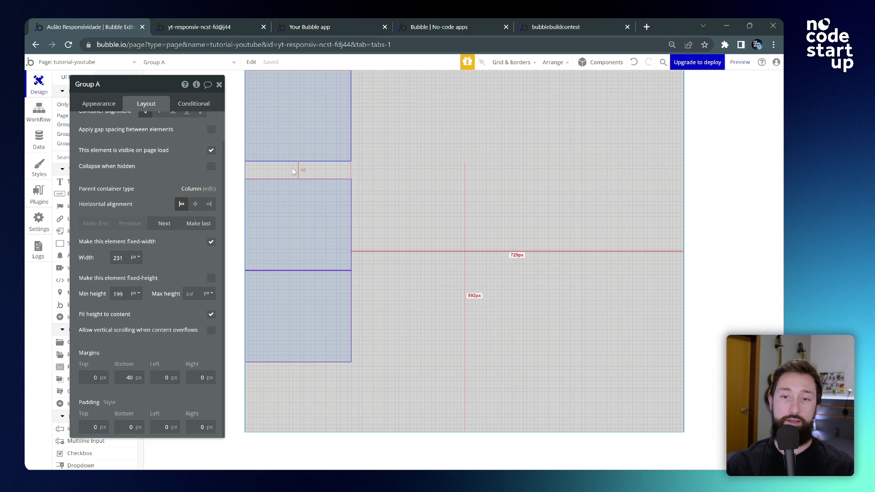
- Set the top, bottom and left margins of Group C to 40 px
click(313, 209)
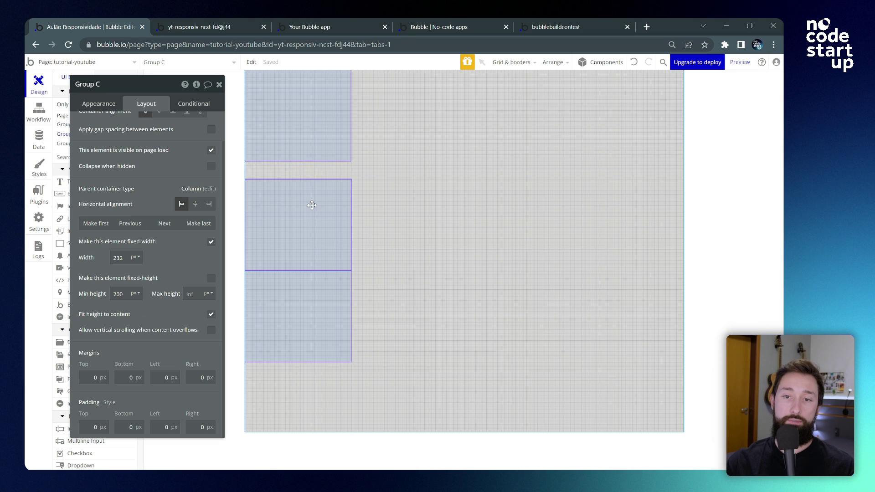
click(111, 377)
text(40)
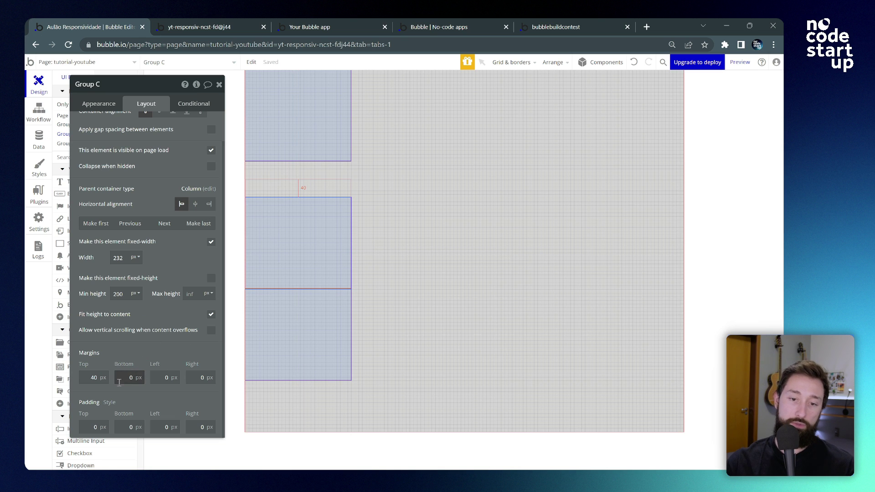
text(40)
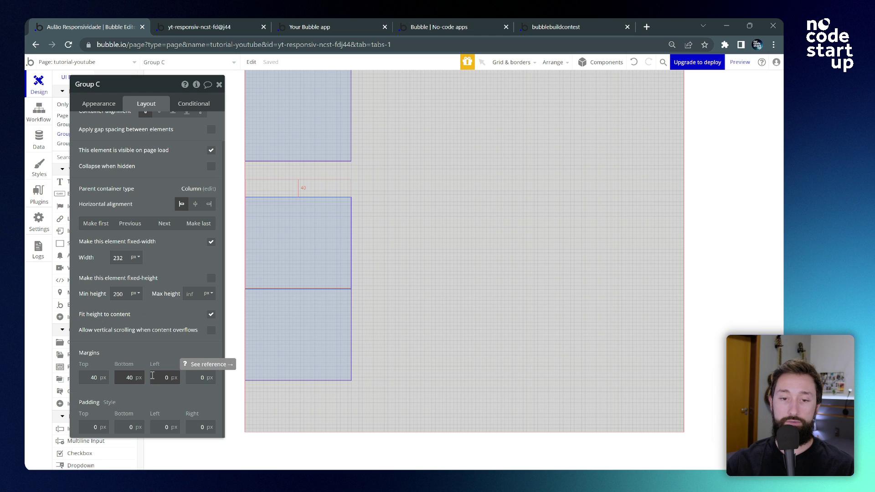
key(Tab)
text(40)
click(291, 195)
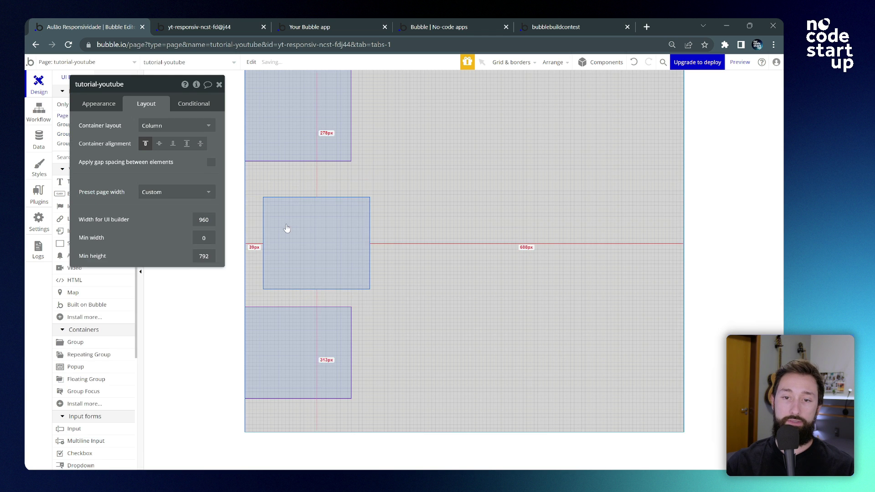
- Set Group C's right margin to 80 px
click(287, 231)
click(195, 414)
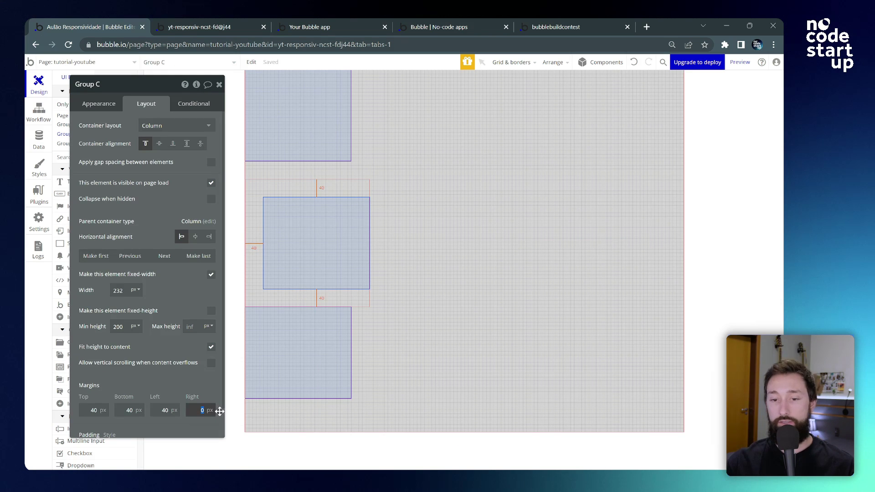
text(80)
key(Return)
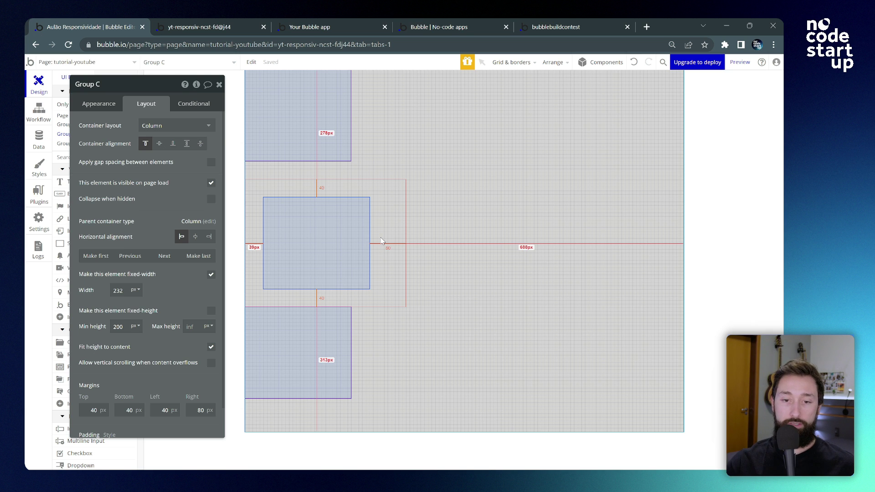
scroll(155, 306, down, 1)
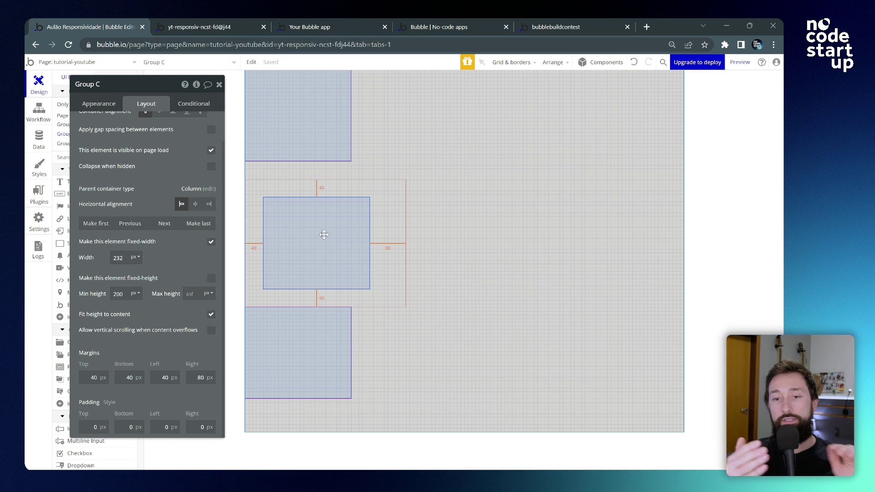
- Draw a small group of about 84 × 61 px inside Group C and paste a copy of it there
drag(151, 88, 600, 108)
key(Escape)
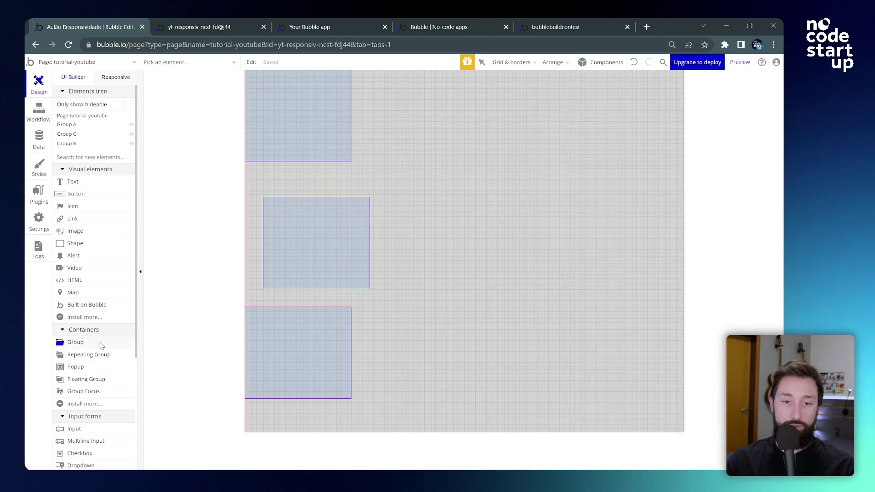
click(101, 346)
drag(272, 218, 314, 250)
key(ctrl+c)
key(ctrl+v)
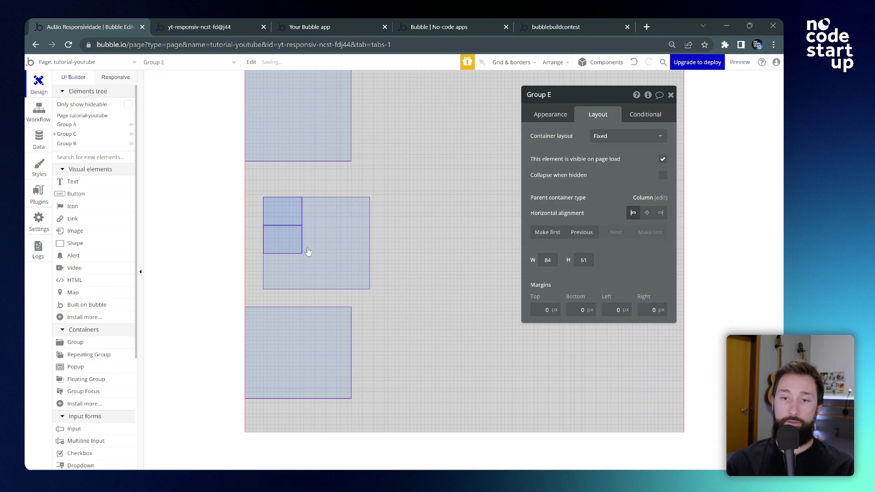
- Set Group C's padding to 20 px on top and 40 px on the left
click(320, 242)
click(285, 211)
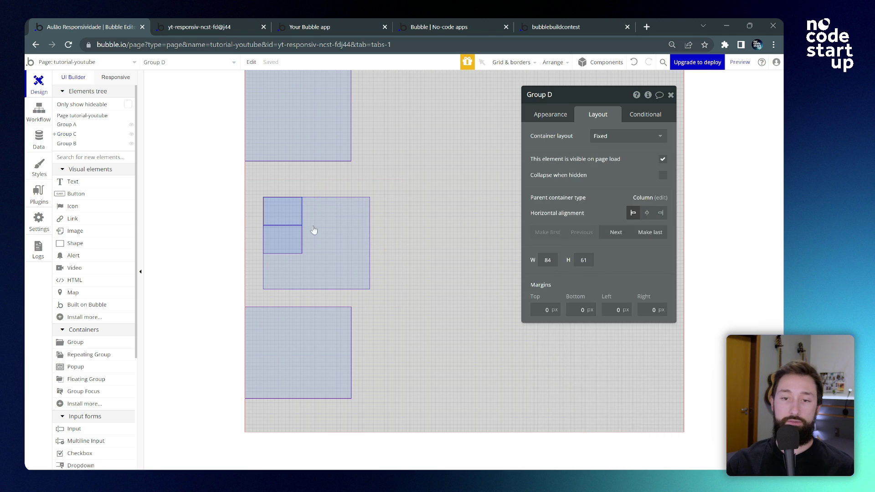
click(315, 230)
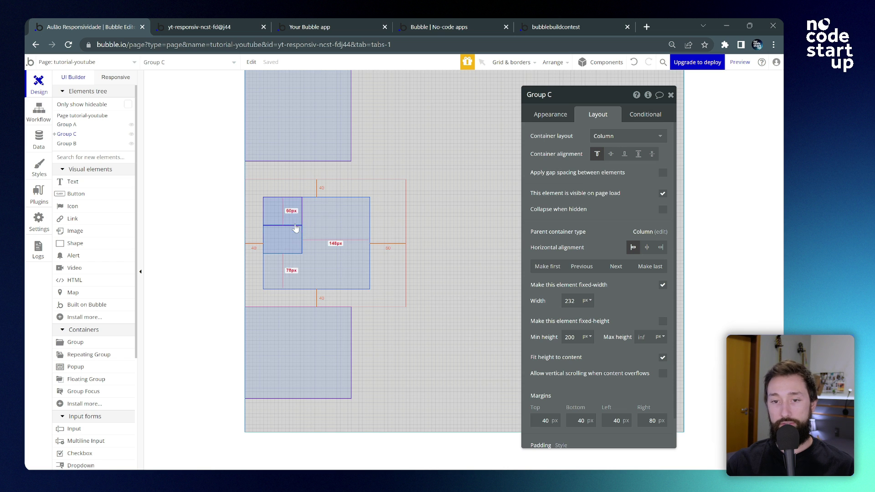
drag(571, 365, 543, 338)
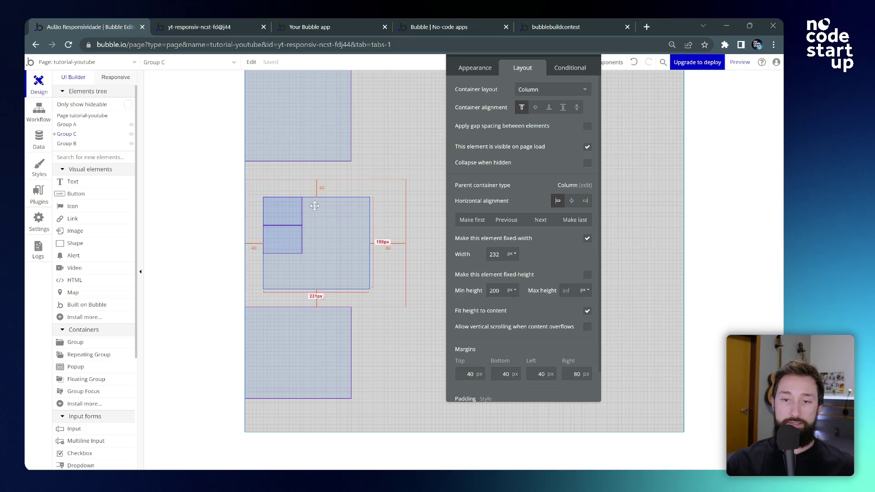
scroll(522, 256, down, 1)
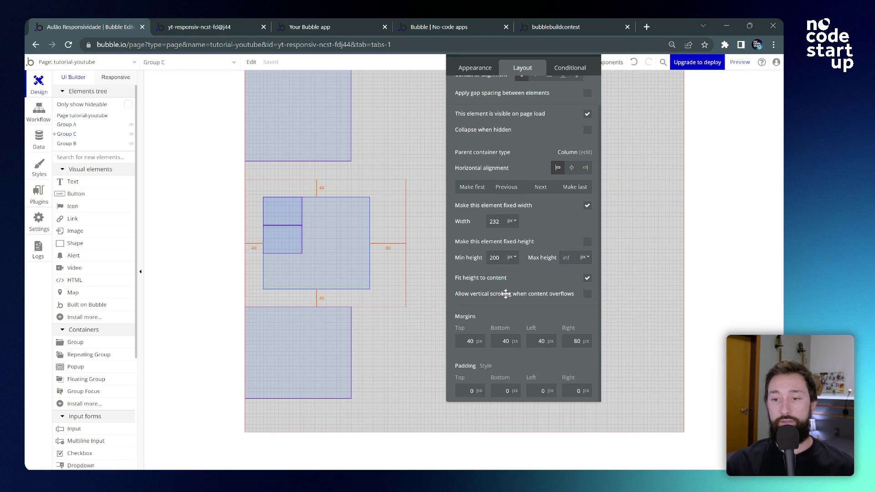
click(471, 391)
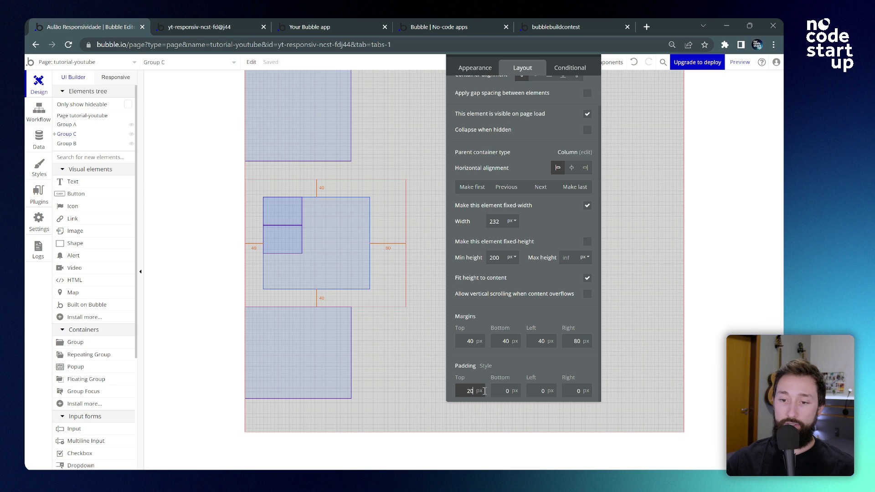
click(545, 358)
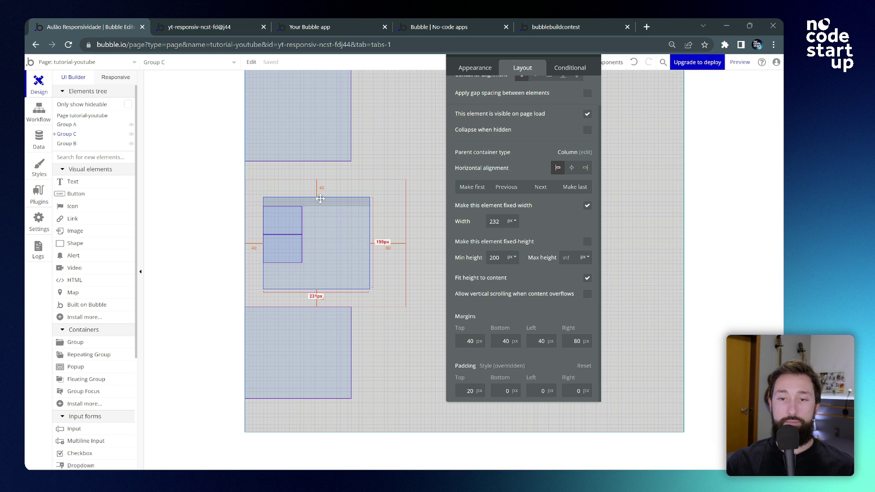
click(554, 390)
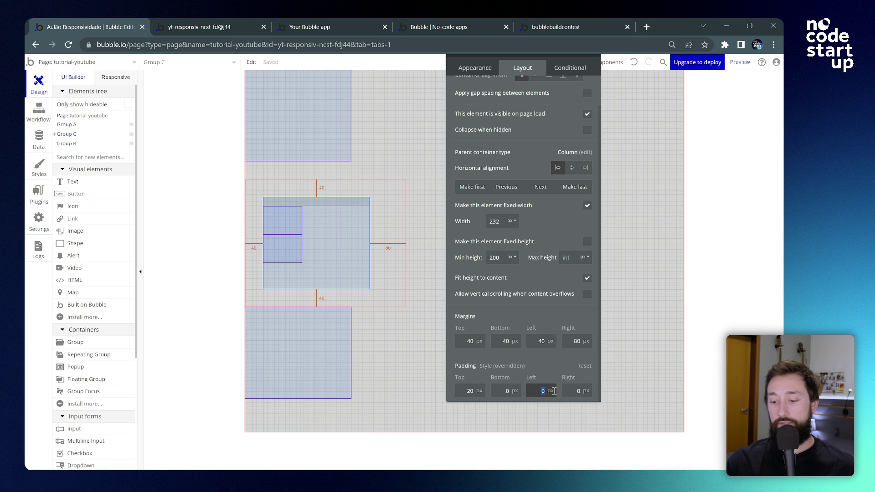
text(40)
click(554, 363)
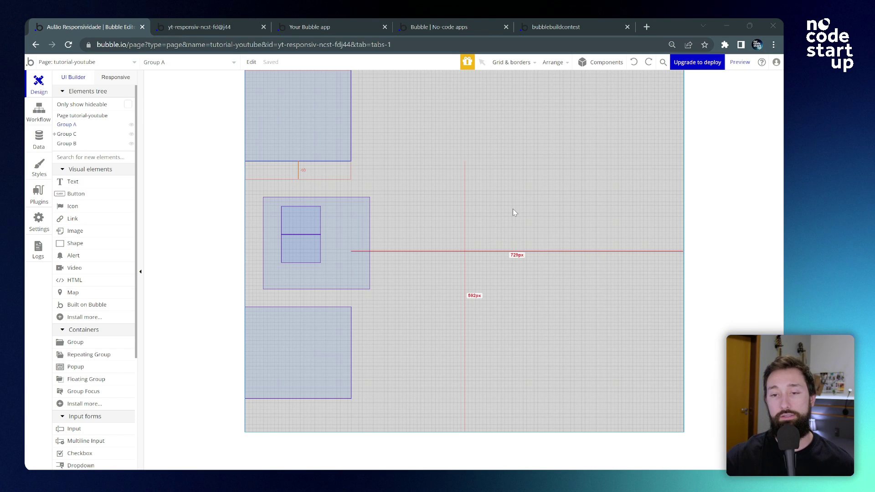
- Delete Group C and Group B from the page, keeping only Group A
double_click(317, 137)
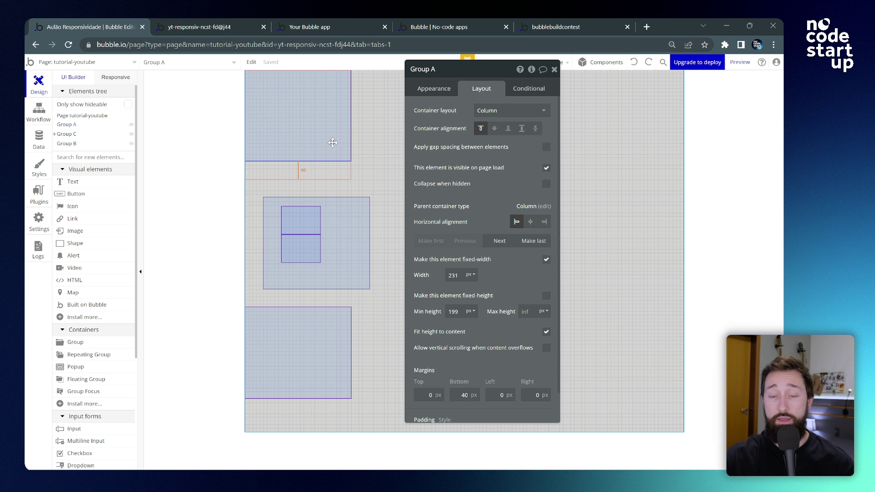
click(358, 219)
key(Delete)
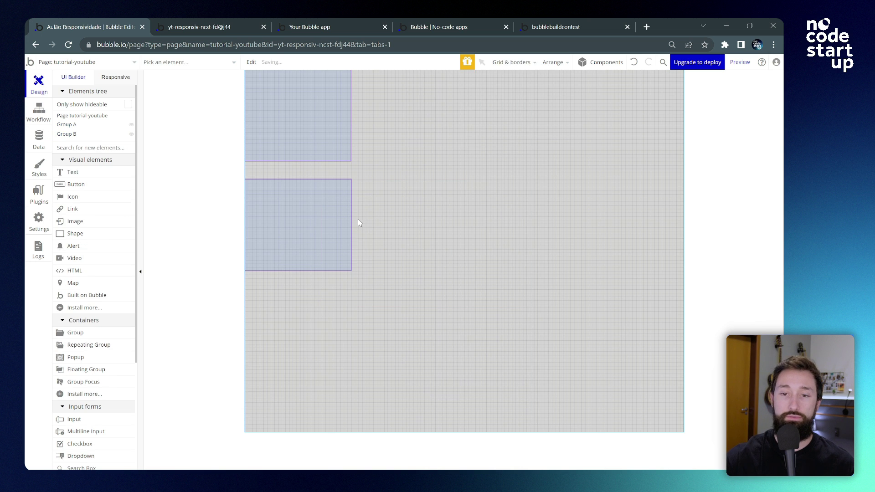
double_click(326, 219)
key(Delete)
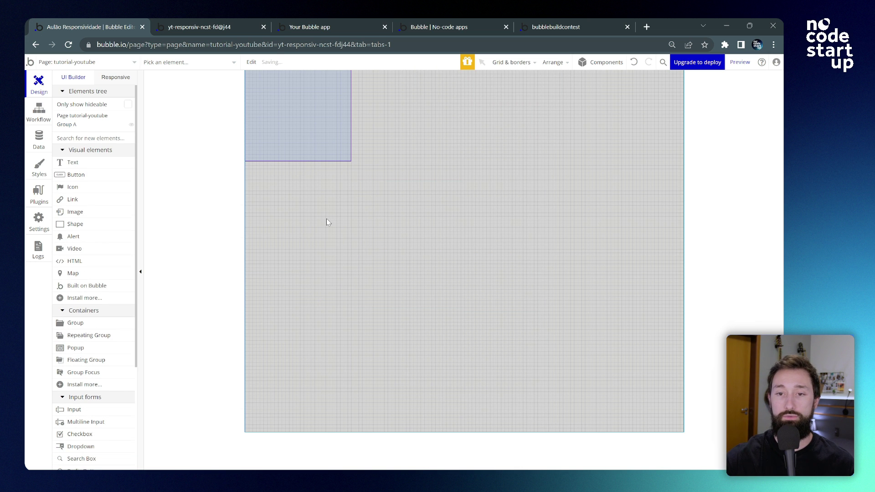
- Set Group A's fixed width to 400 px
double_click(263, 79)
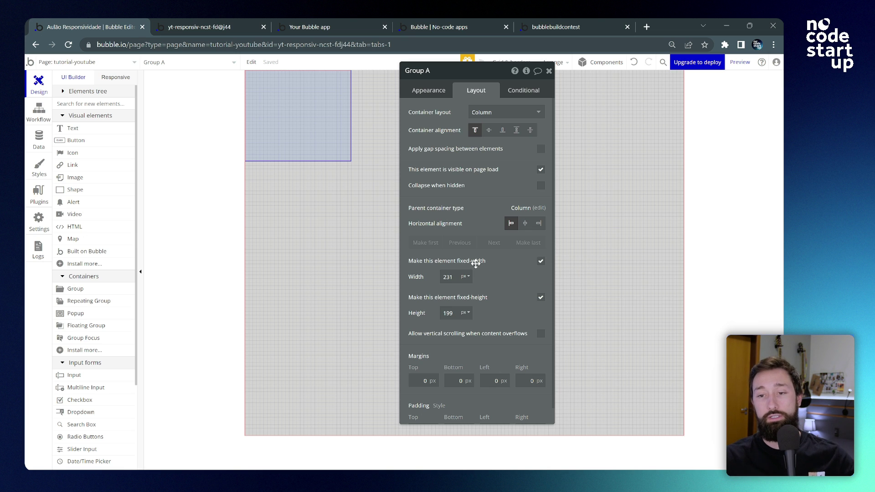
double_click(456, 278)
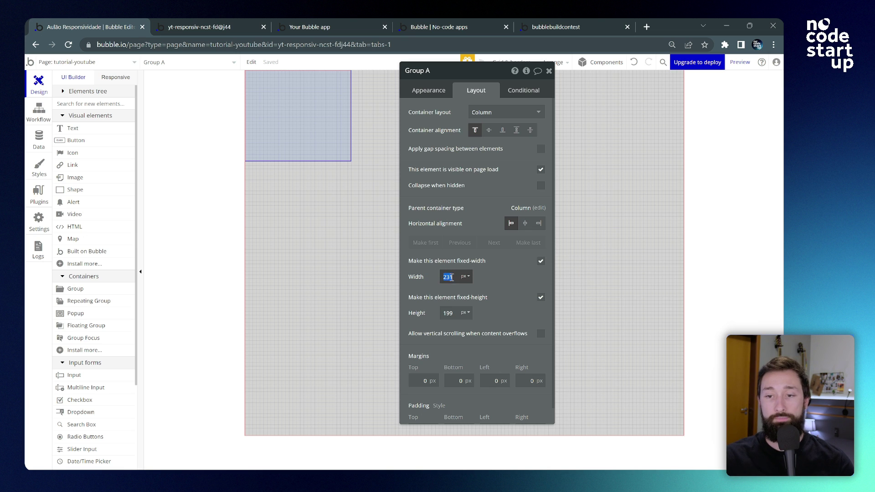
text(400)
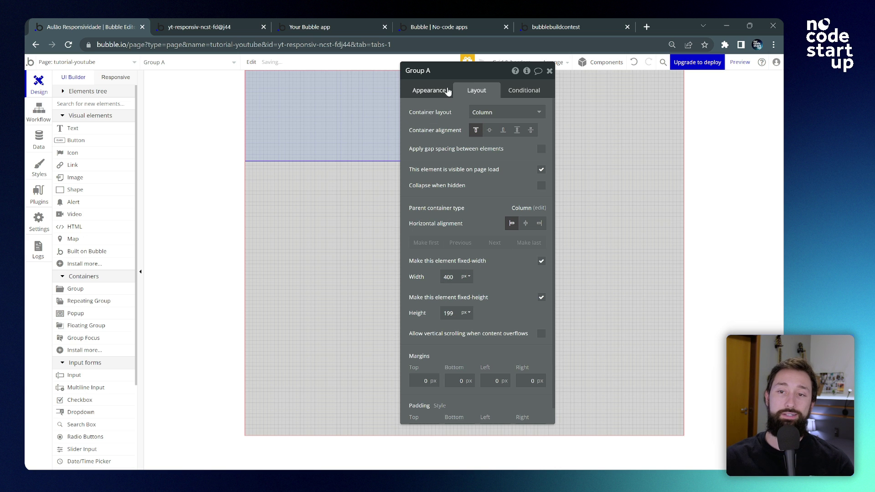
click(373, 101)
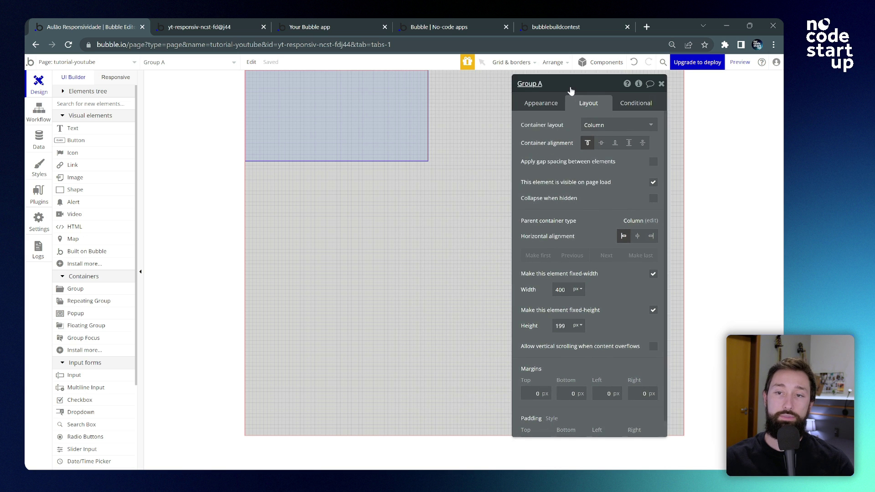
drag(588, 93, 137, 96)
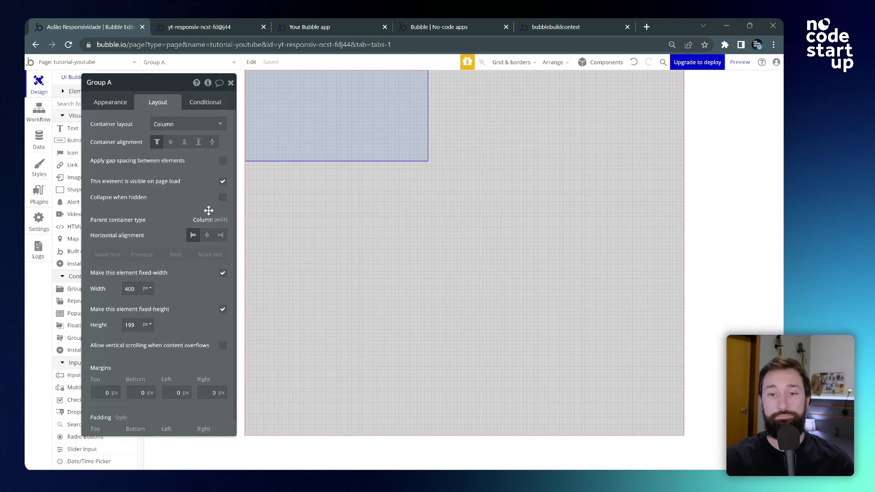
- Turn off the fixed-width option for Group A
click(223, 274)
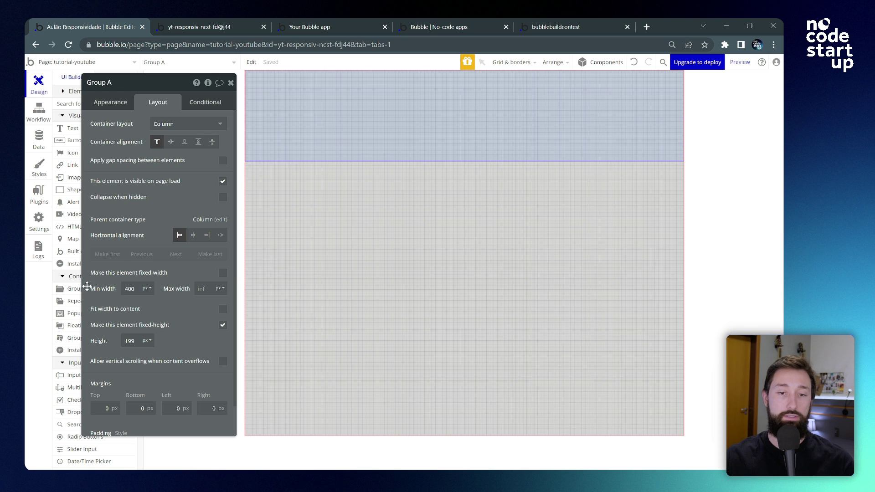
click(133, 291)
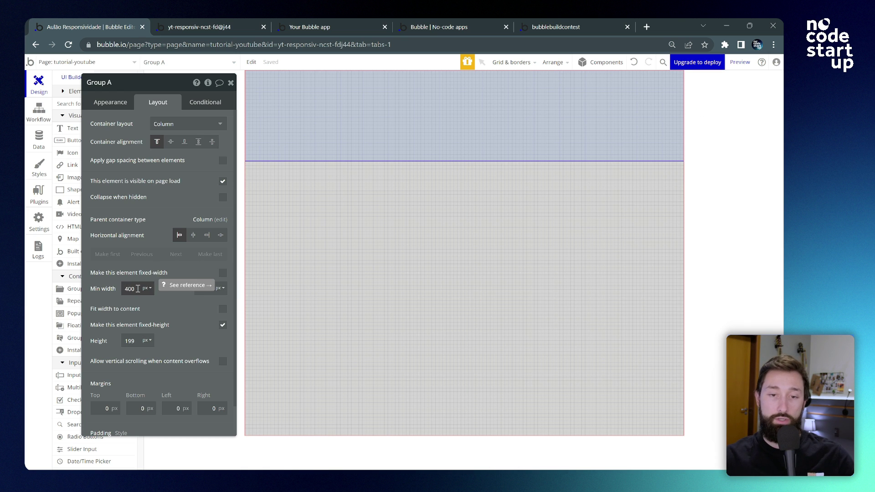
click(201, 291)
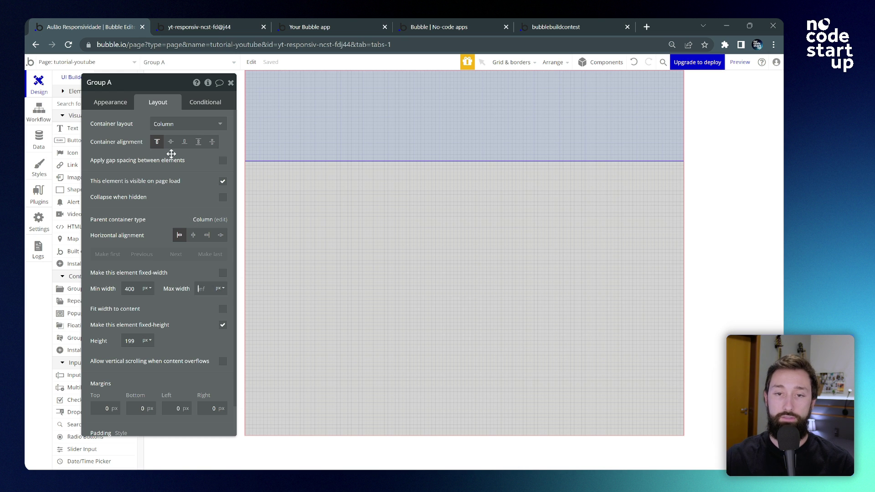
- Give Group A a solid border on all sides, 10 px wide
drag(146, 84, 190, 92)
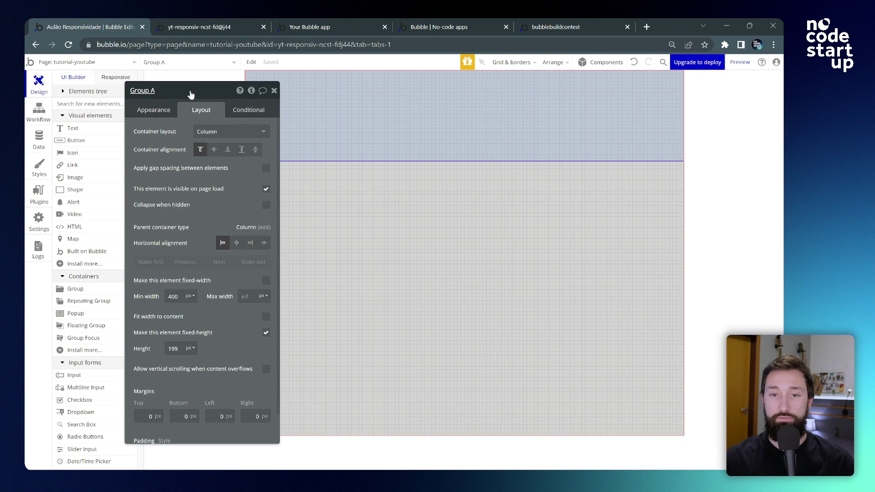
click(159, 114)
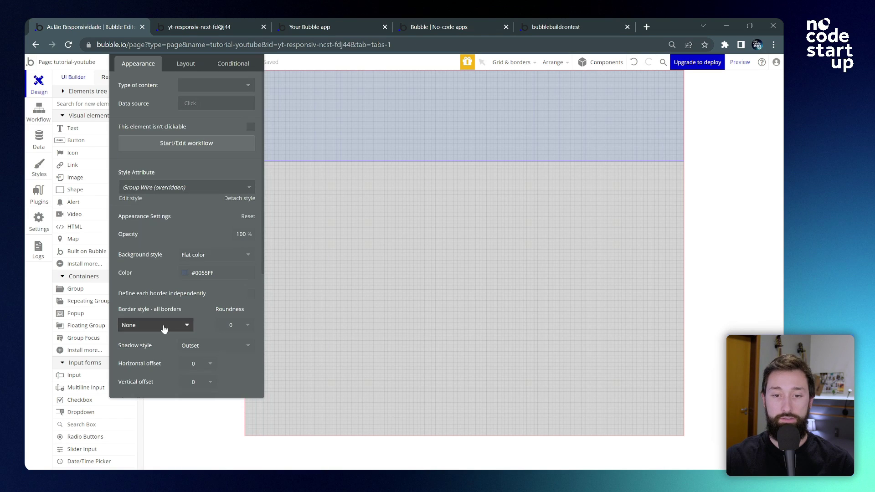
click(162, 325)
click(162, 364)
scroll(156, 296, down, 2)
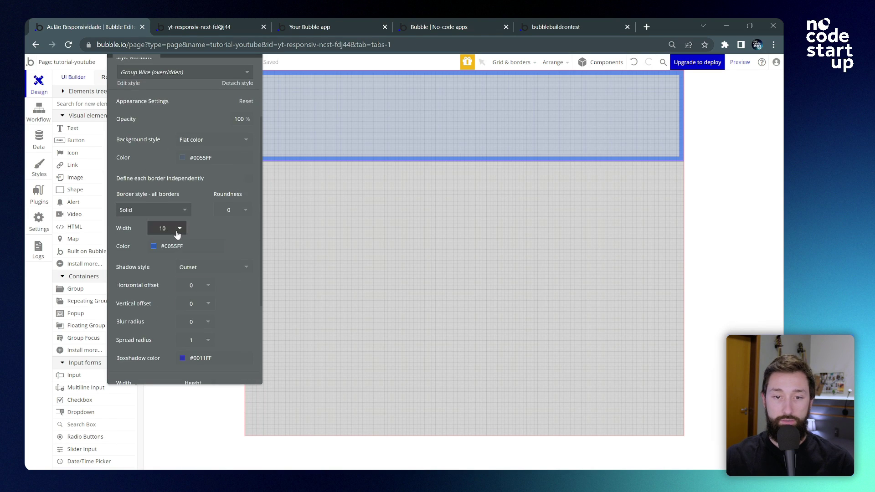
drag(201, 231, 172, 151)
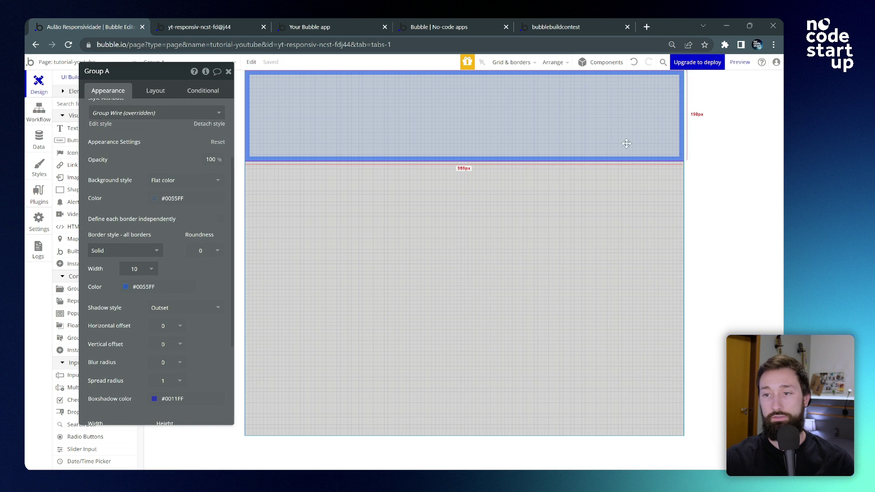
- Set Group A's maximum width to 800 px
scroll(164, 127, up, 1)
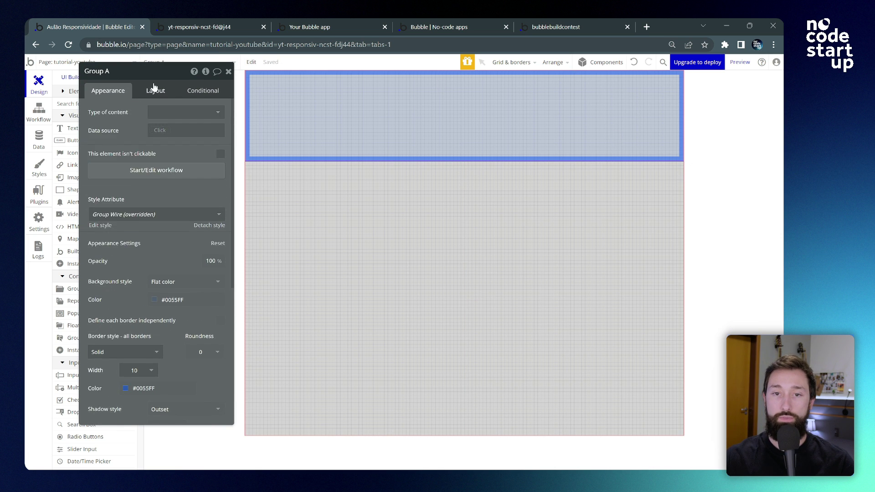
click(155, 90)
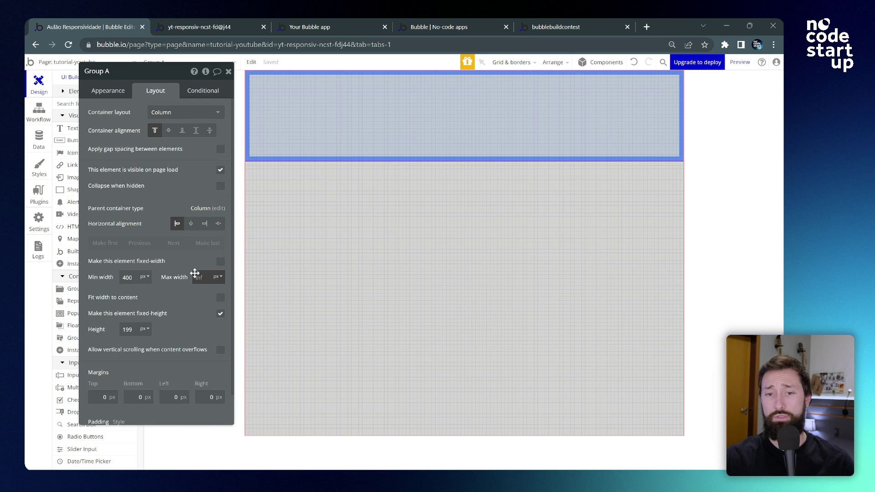
text(800)
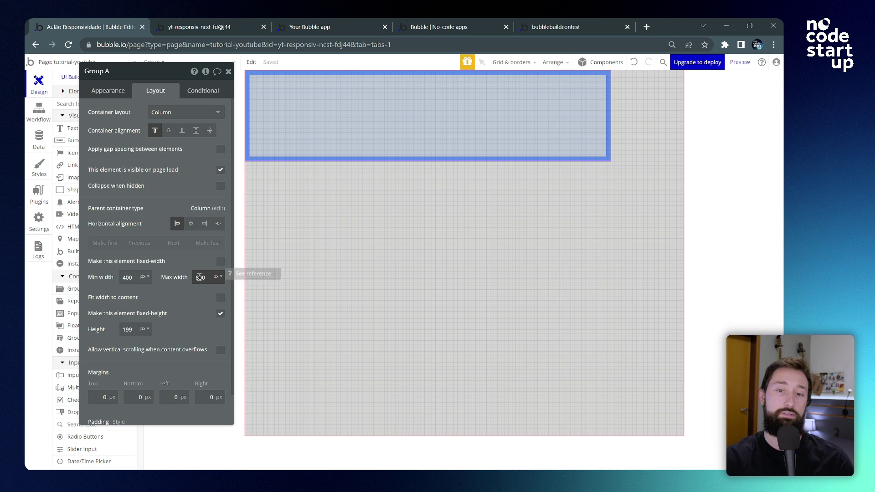
- Check how Group A adapts in the responsive view by narrowing the page to about 809 px and about 510 px, and return to the builder
drag(161, 78, 148, 236)
click(116, 79)
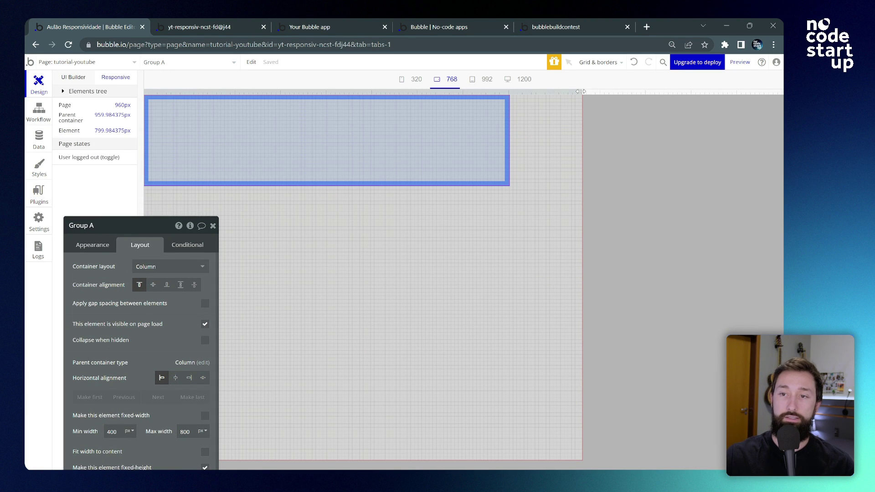
drag(582, 93, 513, 92)
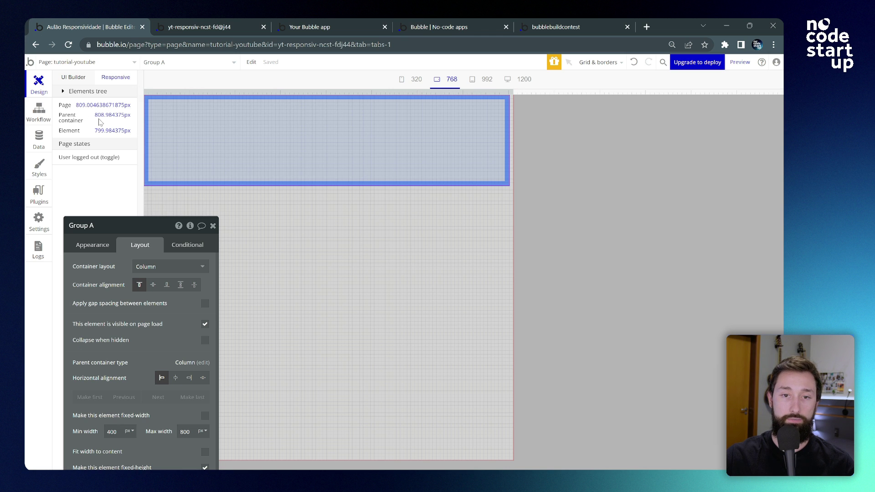
drag(514, 92, 377, 94)
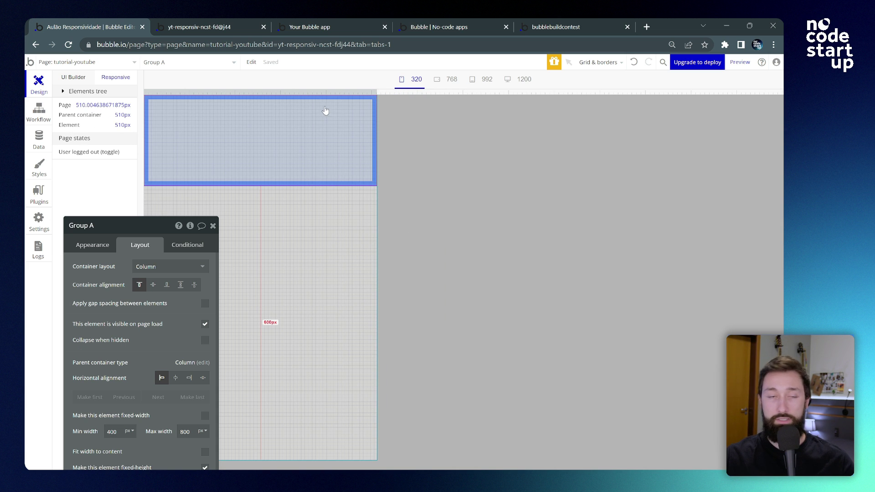
click(292, 98)
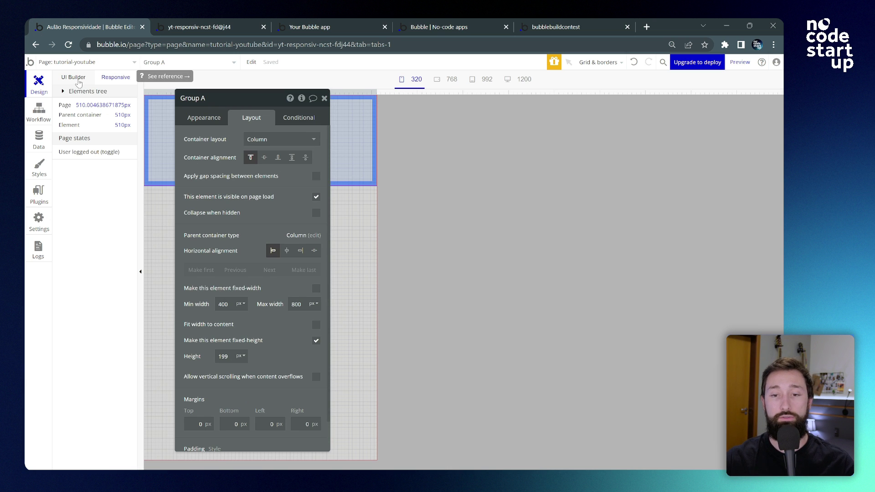
click(76, 78)
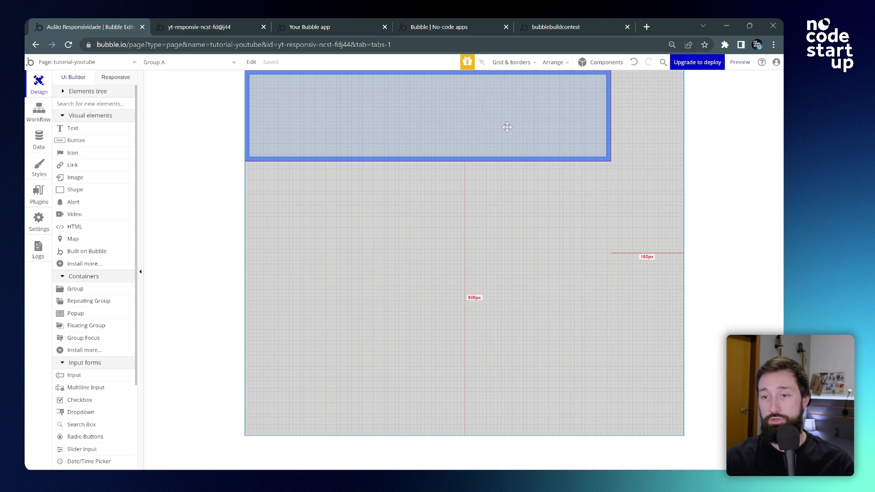
- Toggle fit width to content for Group A to compare its width, leaving the option on
double_click(416, 118)
drag(257, 102, 202, 83)
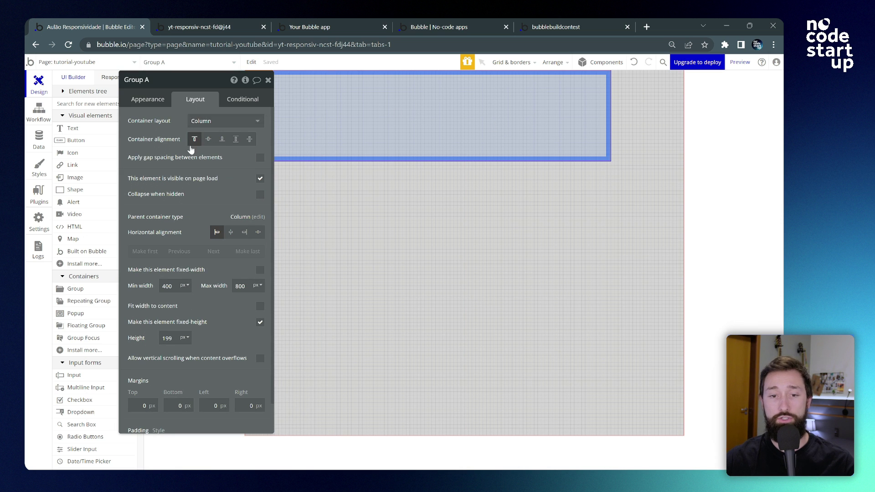
click(261, 308)
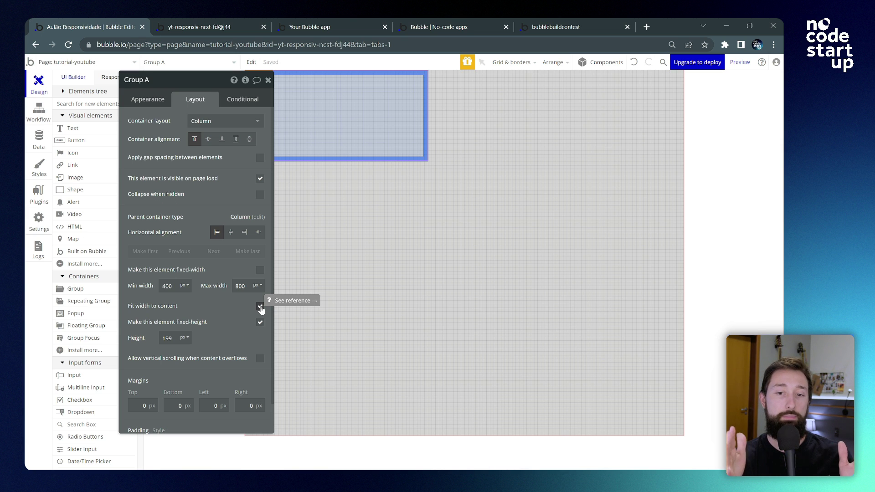
click(260, 308)
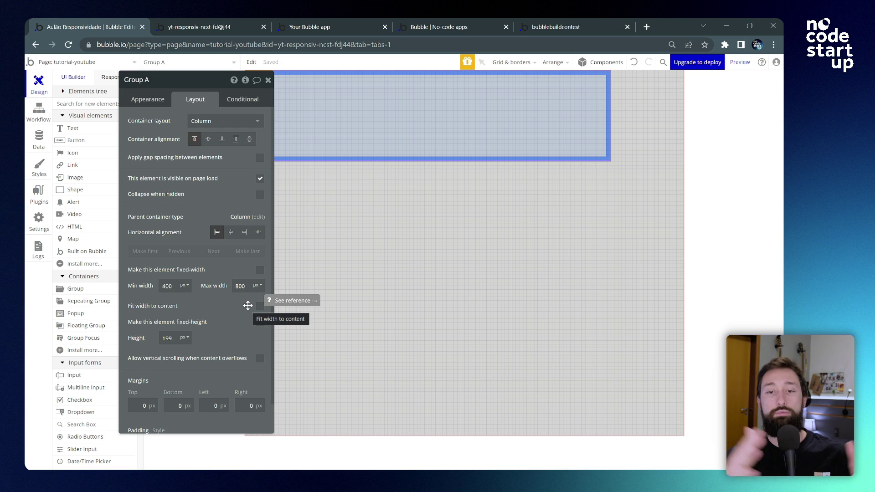
click(260, 306)
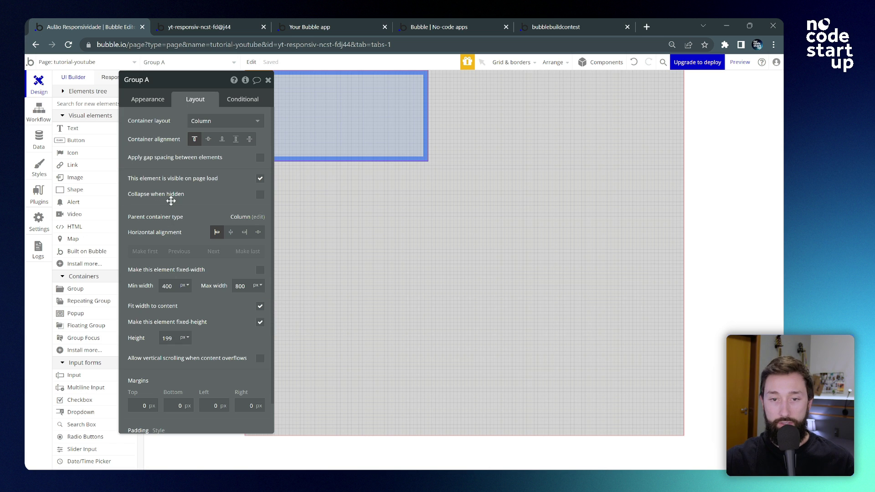
- Set Group A's minimum width to 0 px and turn off fit width to content
drag(172, 197, 128, 195)
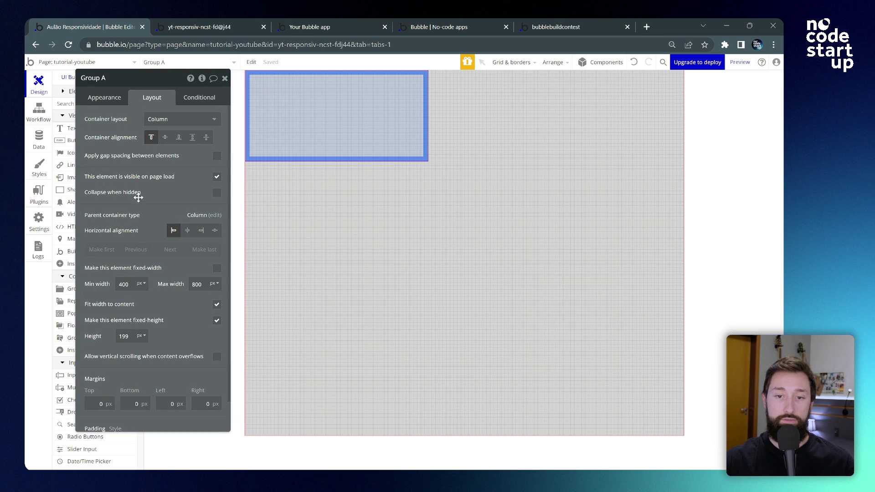
double_click(121, 284)
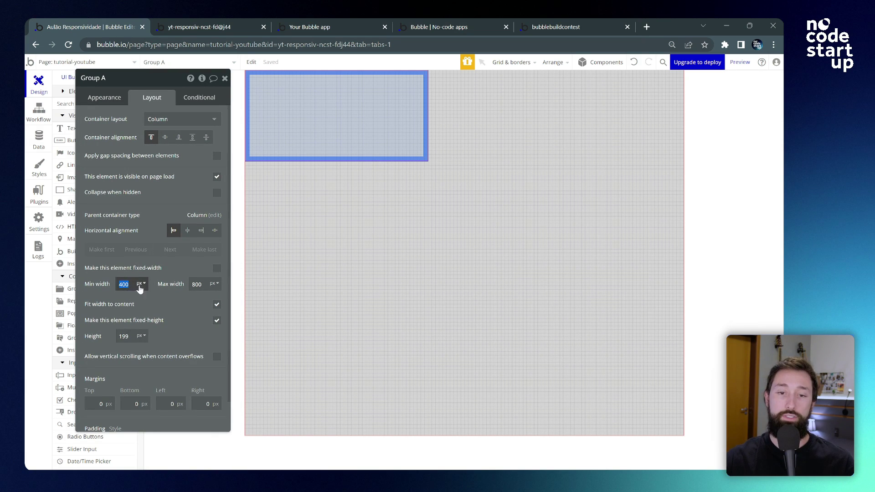
click(131, 284)
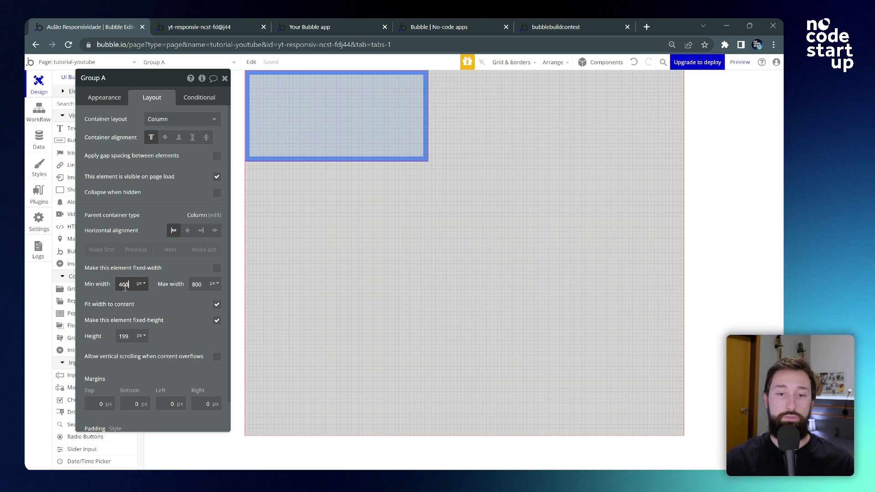
double_click(125, 285)
text(0)
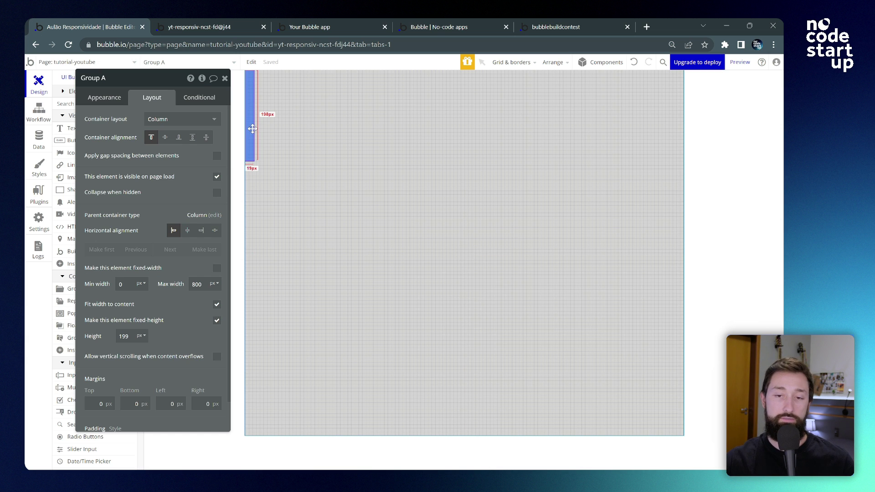
click(217, 304)
- Draw a bars icon of about 94 × 75 px inside Group A, check its layout settings, and reselect Group A
drag(160, 87, 203, 141)
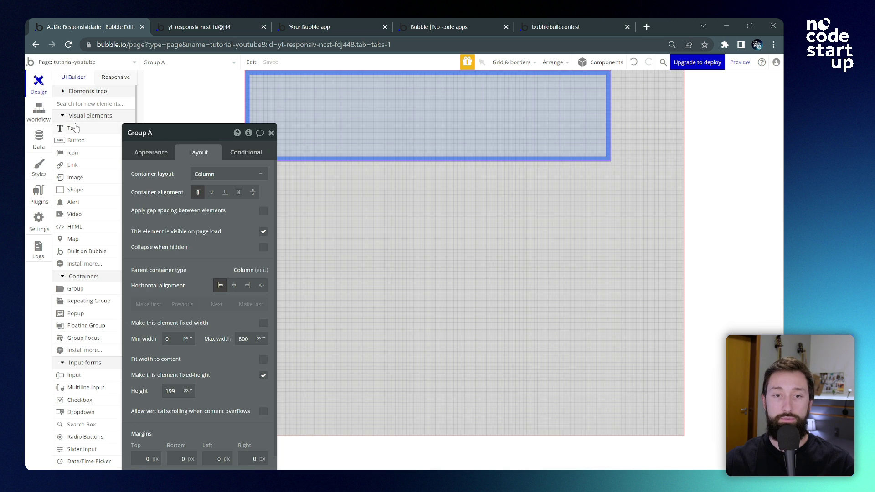
click(73, 152)
drag(277, 101, 314, 138)
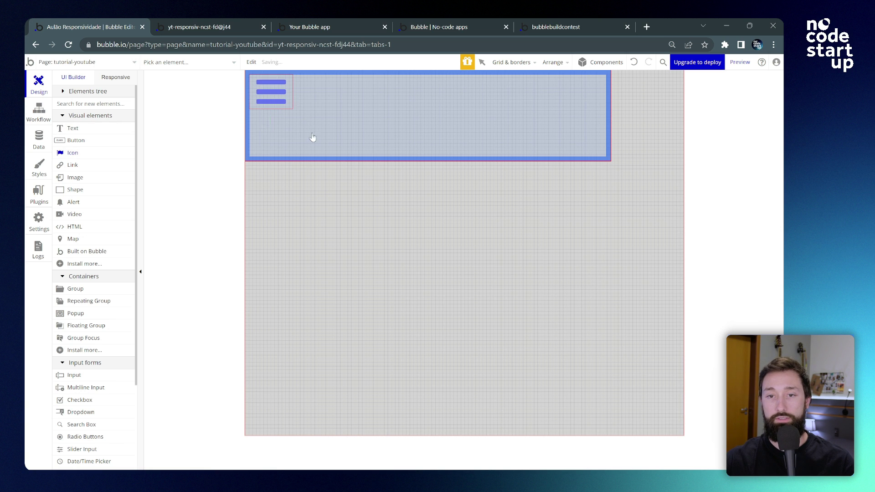
click(200, 152)
drag(209, 140, 167, 112)
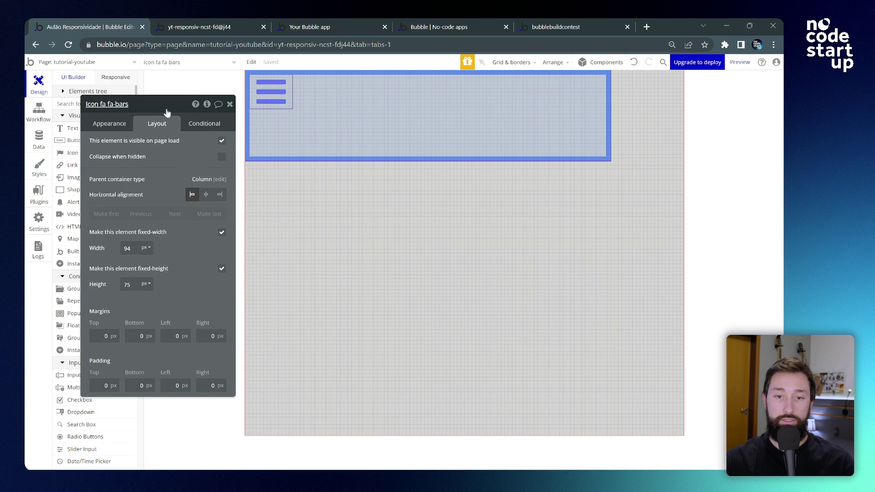
click(130, 248)
click(401, 114)
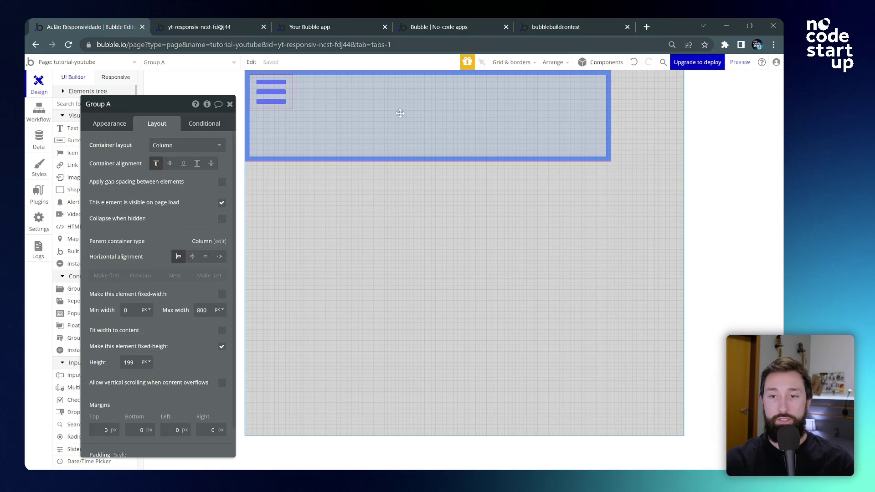
- Turn on fit width to content for Group A and give its bars icon a 40 px left margin
drag(146, 246, 136, 235)
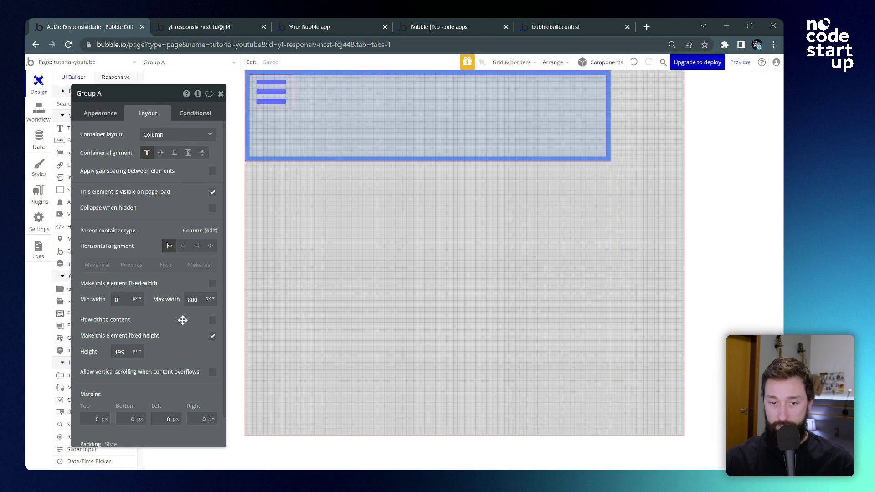
click(213, 320)
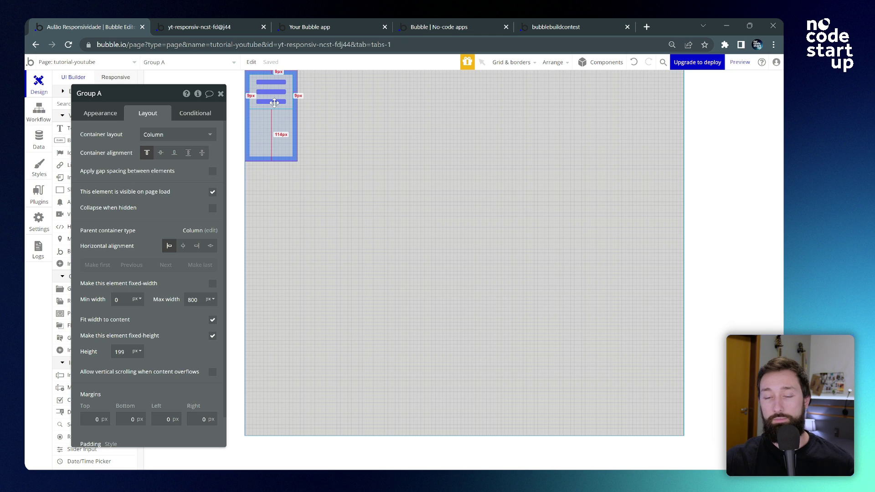
click(274, 103)
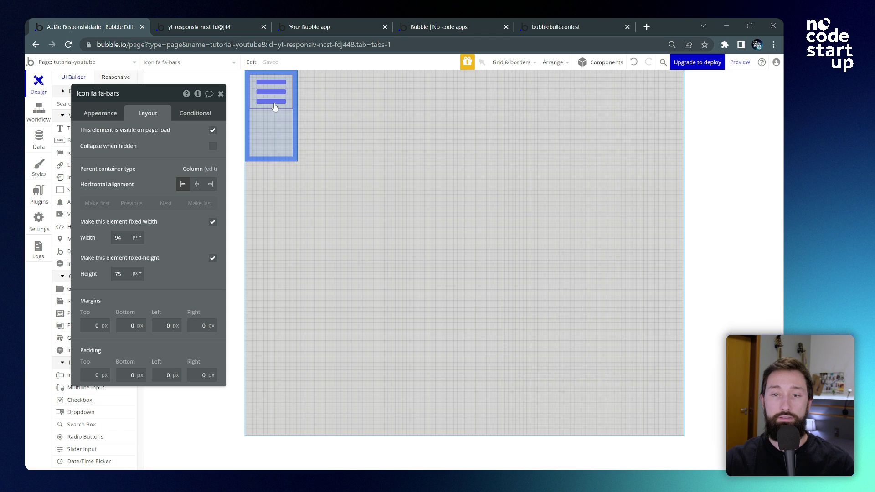
click(175, 326)
text(40)
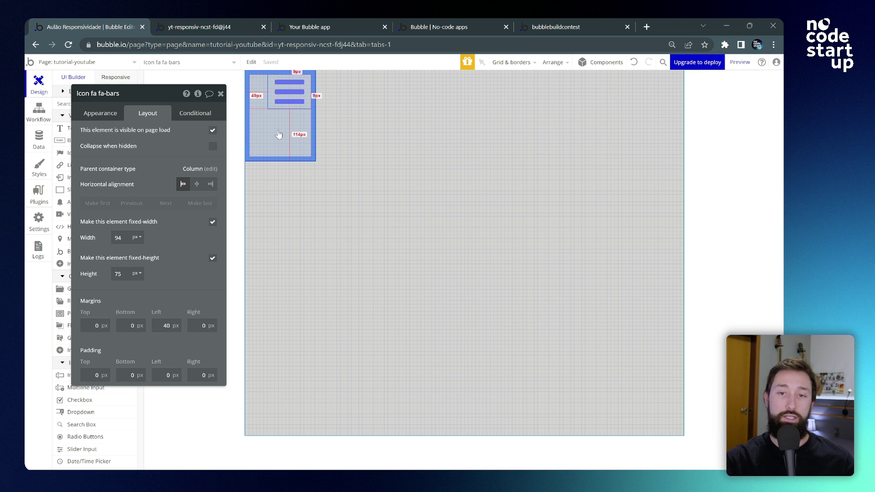
- Switch Group A to a Row layout and fit its non-fixed height to content, with a 0 px minimum and no maximum
click(296, 99)
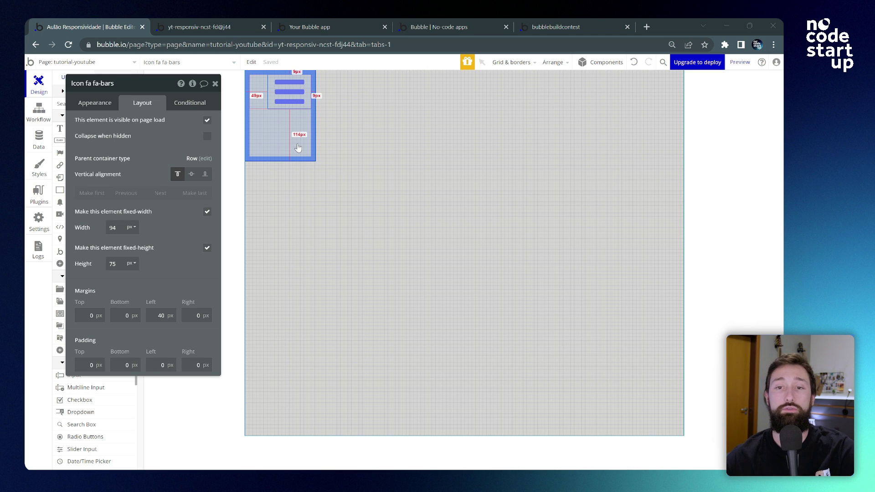
click(275, 130)
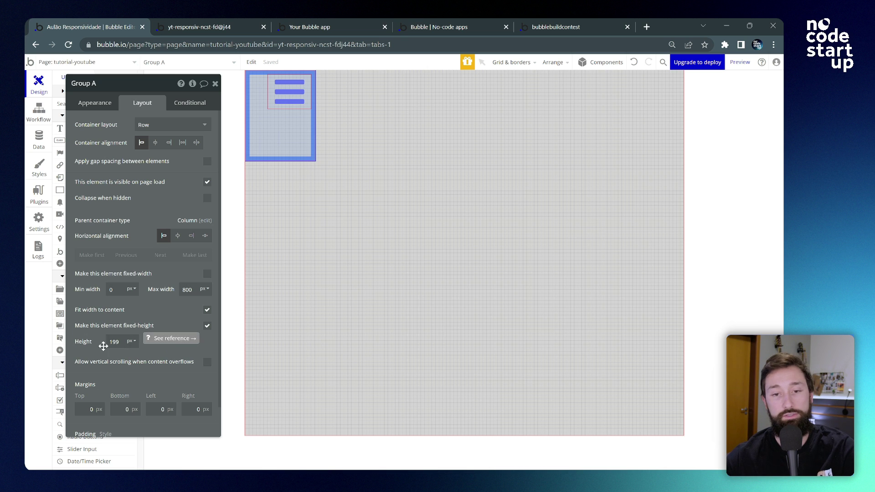
double_click(114, 342)
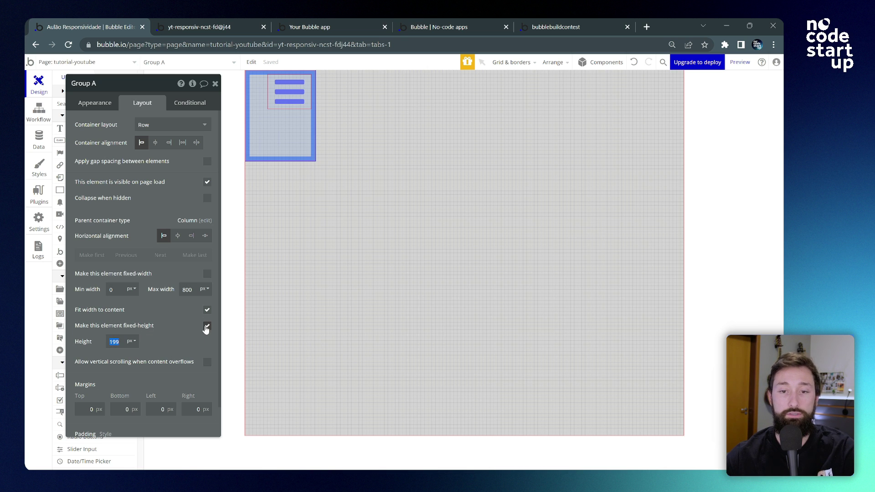
click(206, 328)
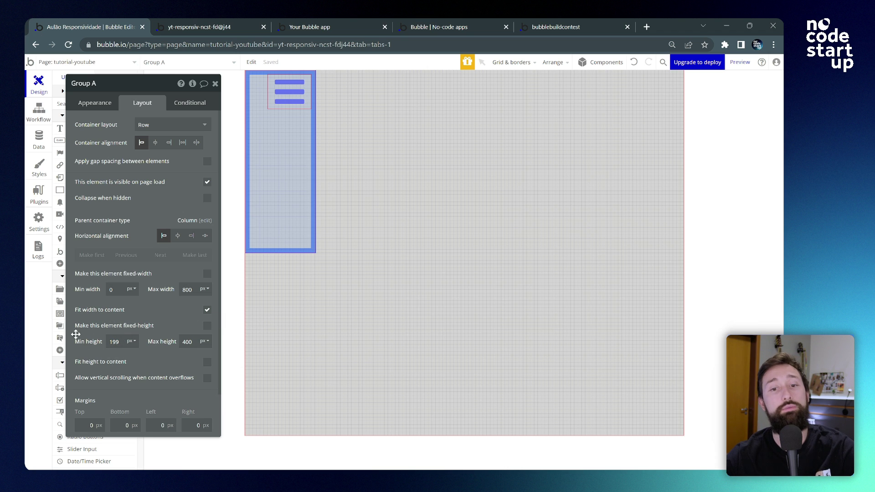
double_click(192, 343)
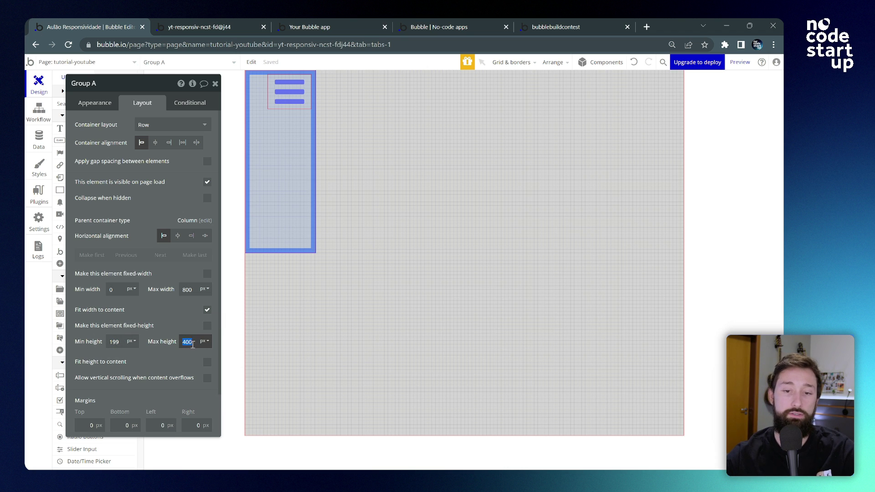
key(BackSpace)
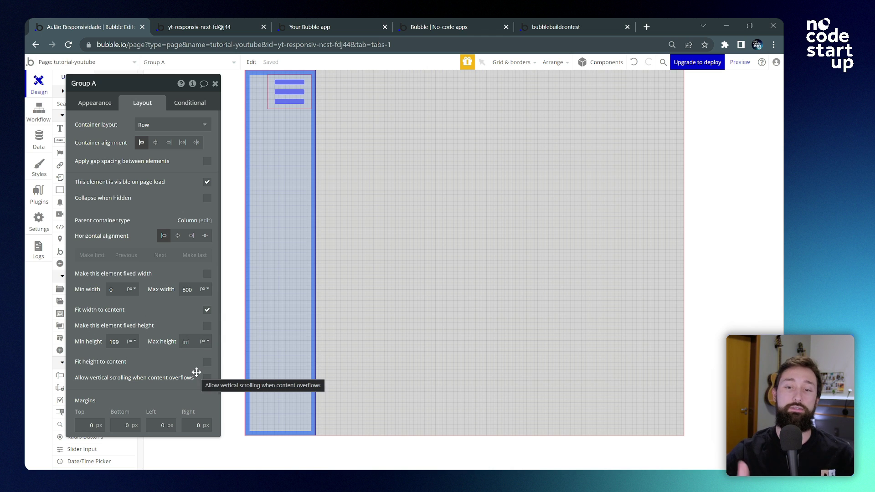
click(208, 362)
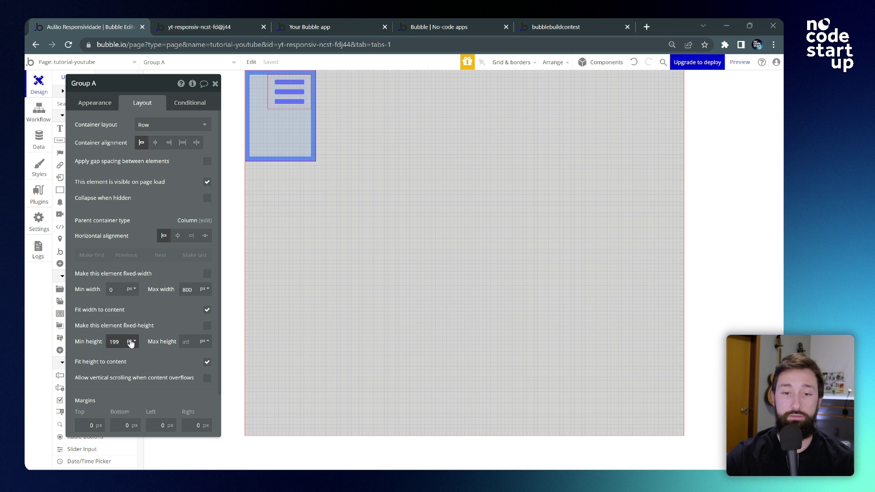
double_click(119, 342)
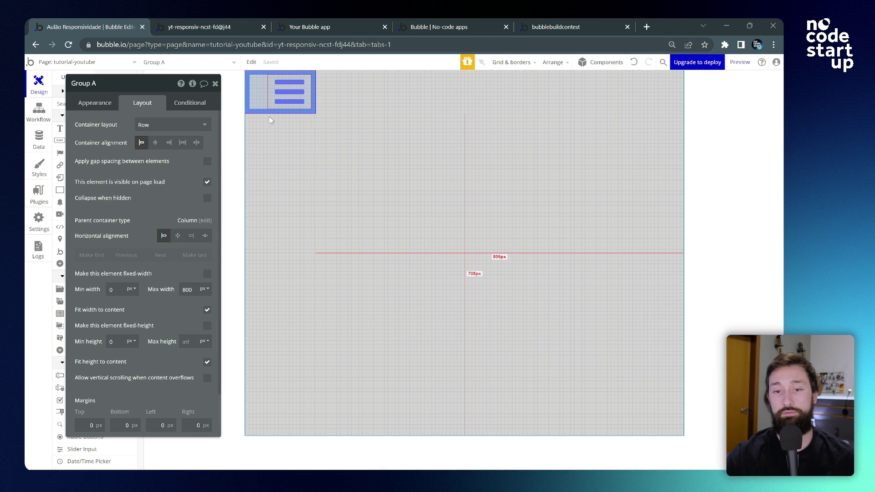
- Turn off fitting Group A's height and width to content, and clear its maximum width
click(207, 363)
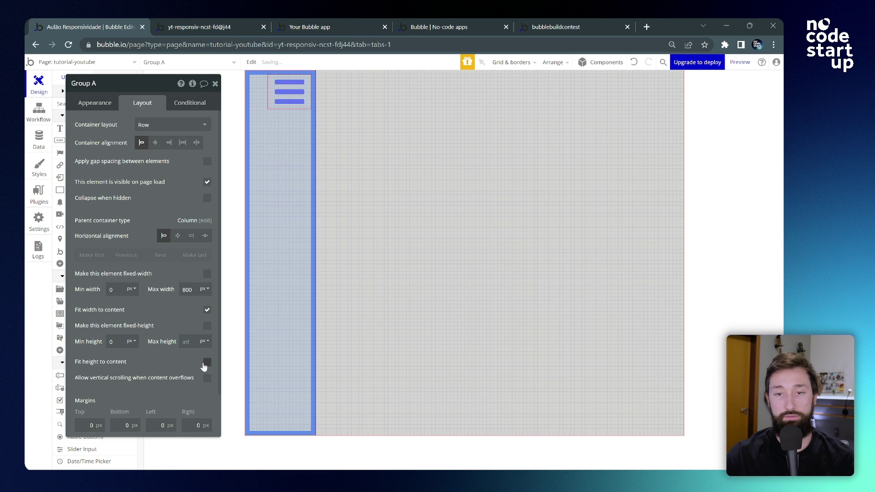
click(206, 310)
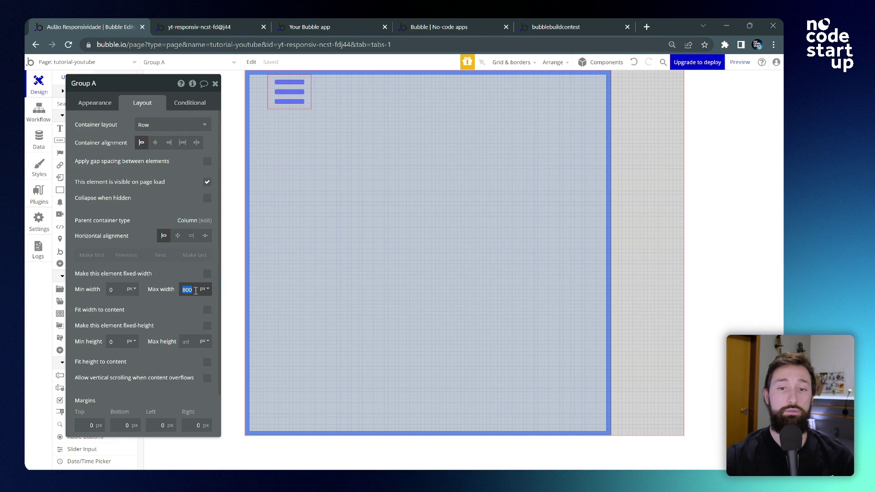
key(BackSpace)
click(160, 306)
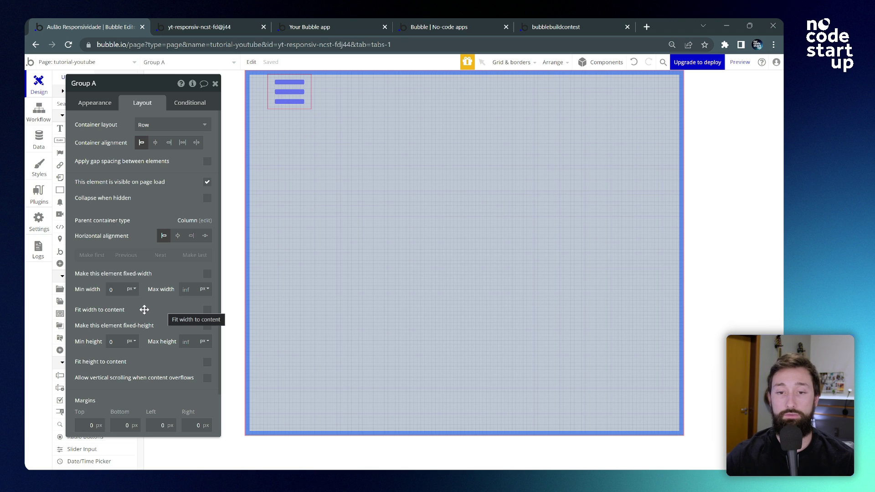
- Change Group A's maximum width unit to percent and limit the width to 30%
click(205, 290)
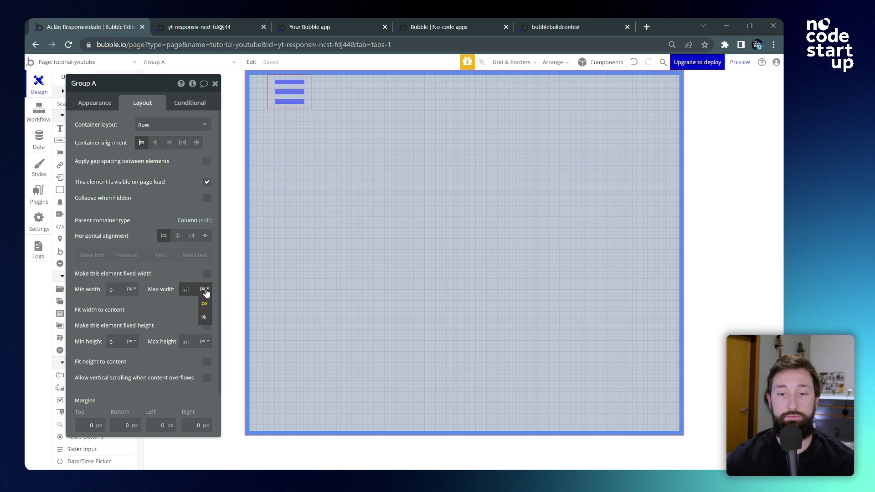
click(204, 318)
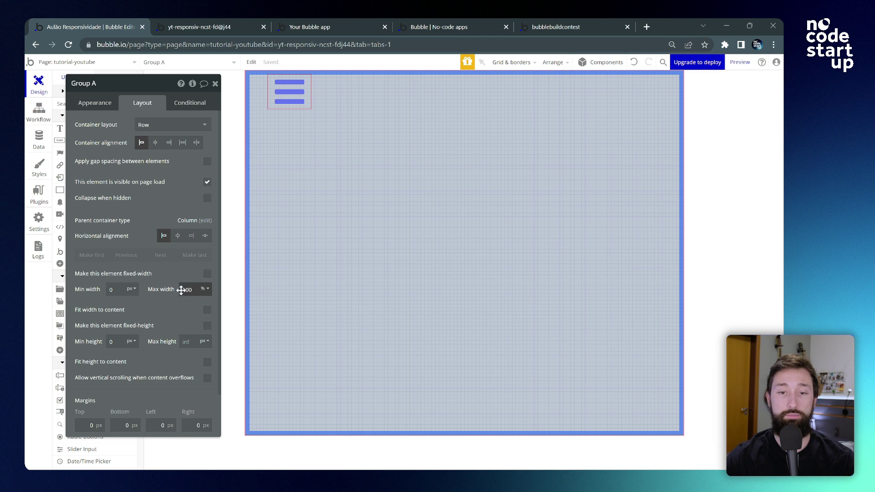
drag(181, 289, 197, 291)
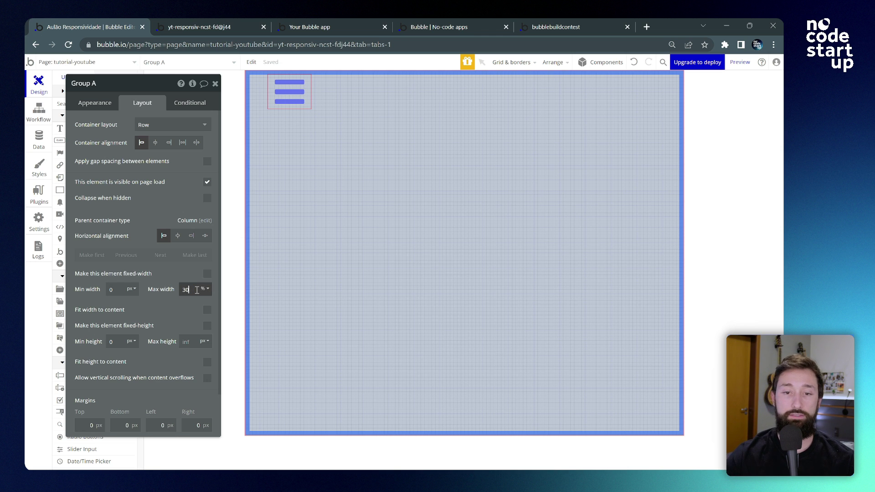
text(30)
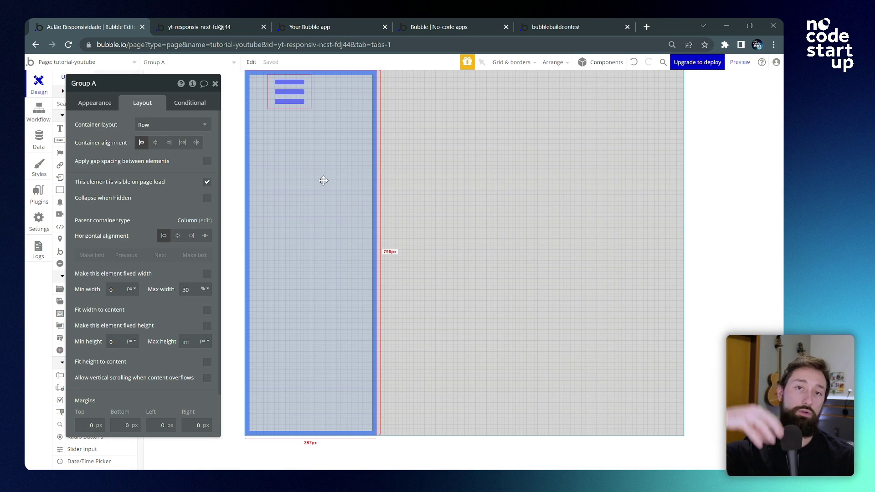
- Set Group A's maximum height to 50% and check the unit options for its minimum height
click(204, 341)
click(197, 356)
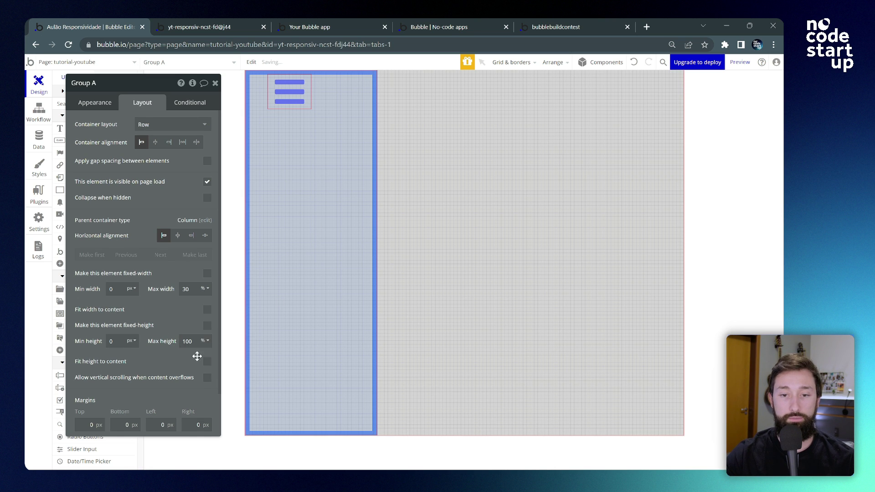
click(189, 342)
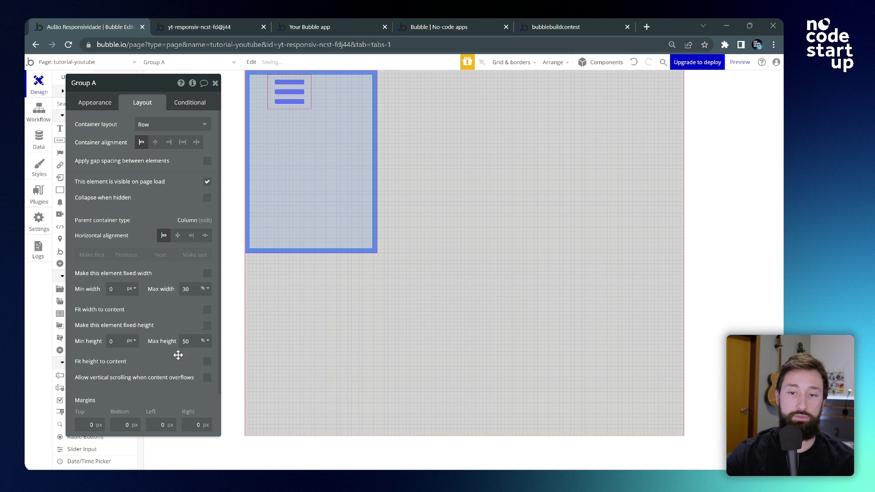
click(134, 342)
click(135, 345)
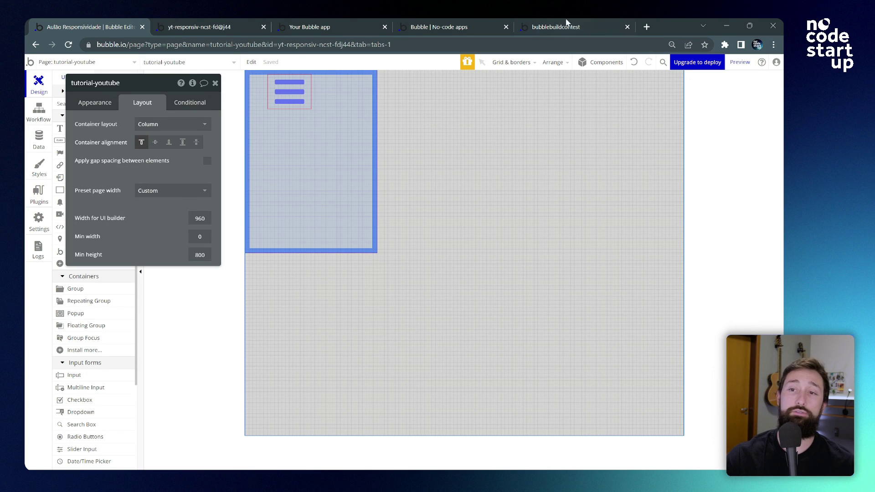
- Switch to the bubblebuildcontest app, show its projects as a board, and move the Game App card to Prototyping and back to Discovery
click(593, 23)
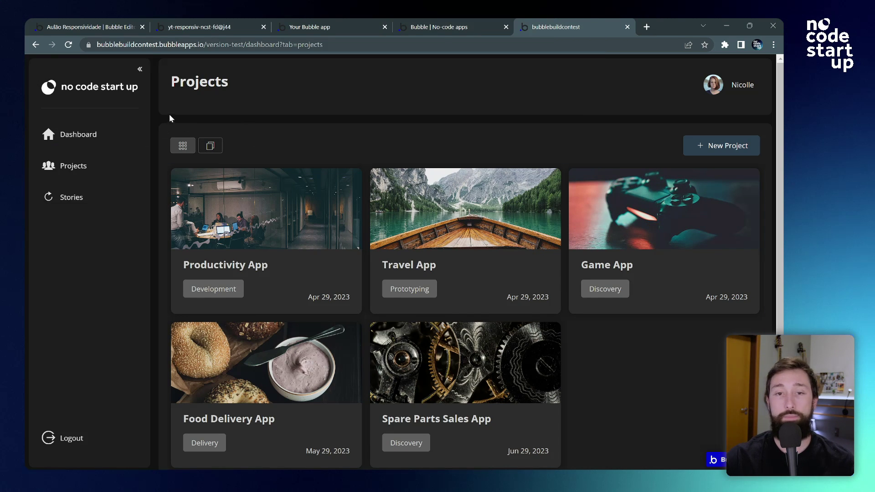
drag(210, 87, 192, 143)
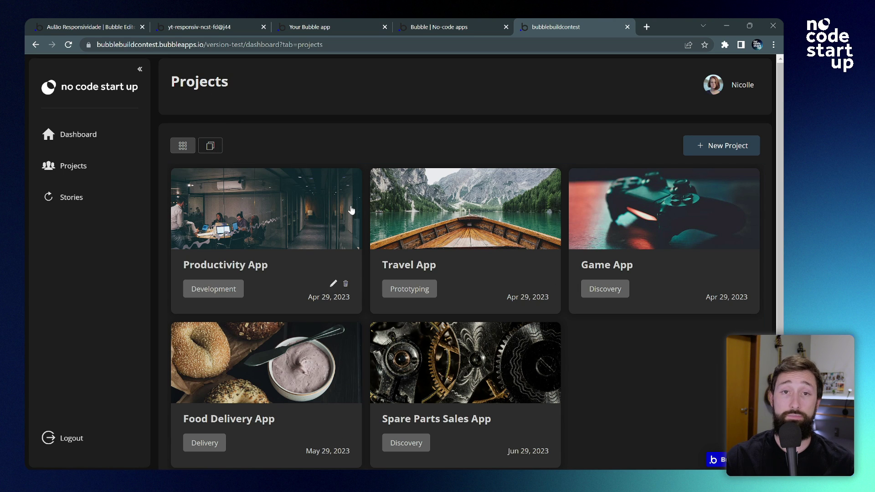
click(211, 145)
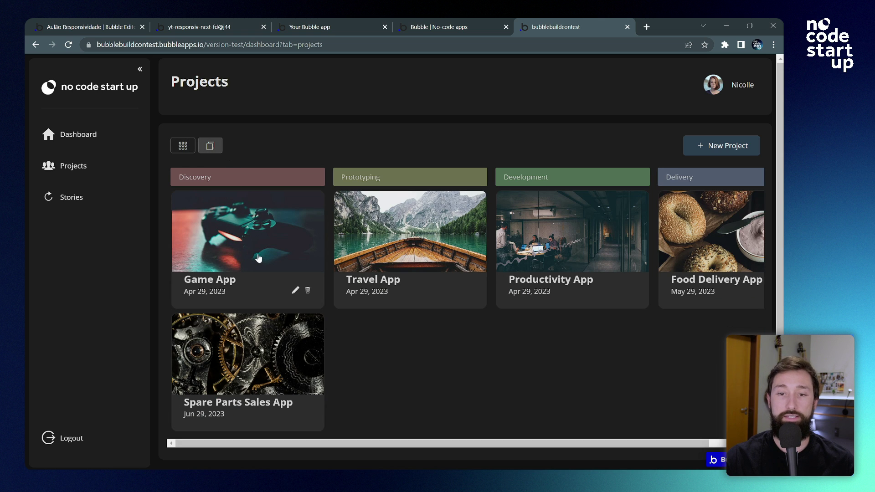
drag(230, 240, 417, 249)
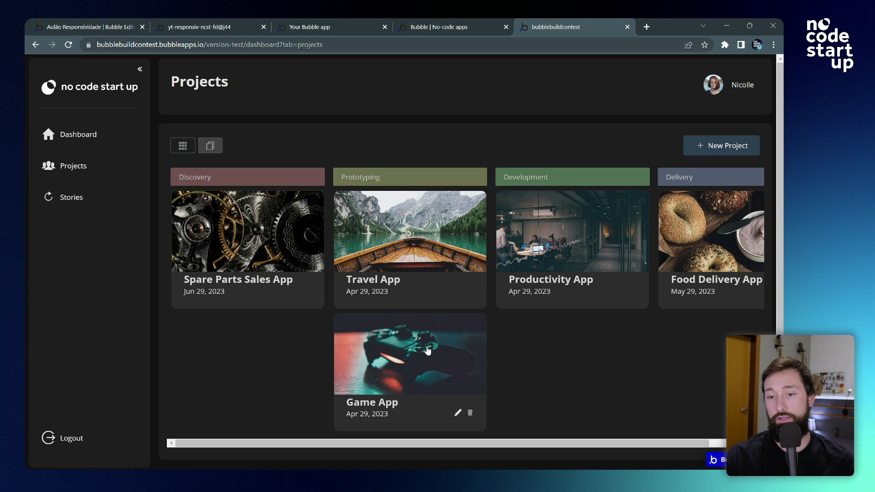
drag(427, 353, 295, 229)
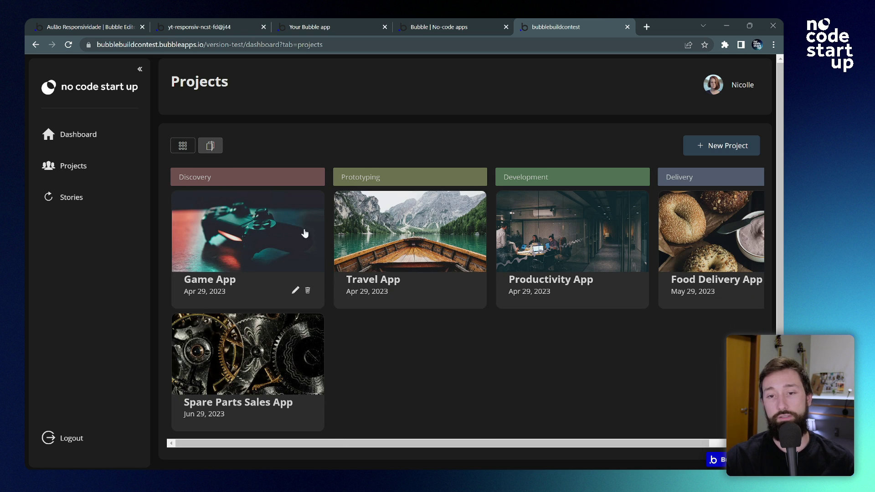
- Open the Stories page, try the Spare Parts Sales App and Solo Stories filters, and return to the Projects grid view
click(81, 199)
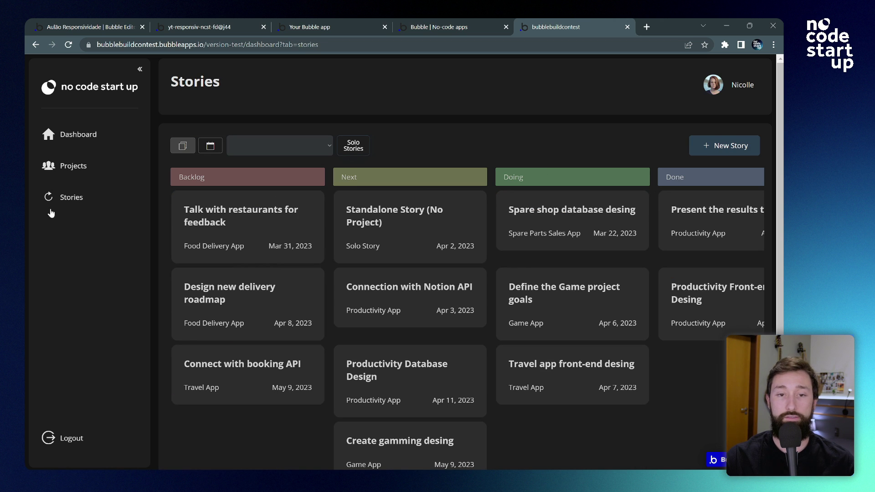
mouse_move(248, 215)
mouse_down()
mouse_move(387, 216)
mouse_move(260, 209)
mouse_up()
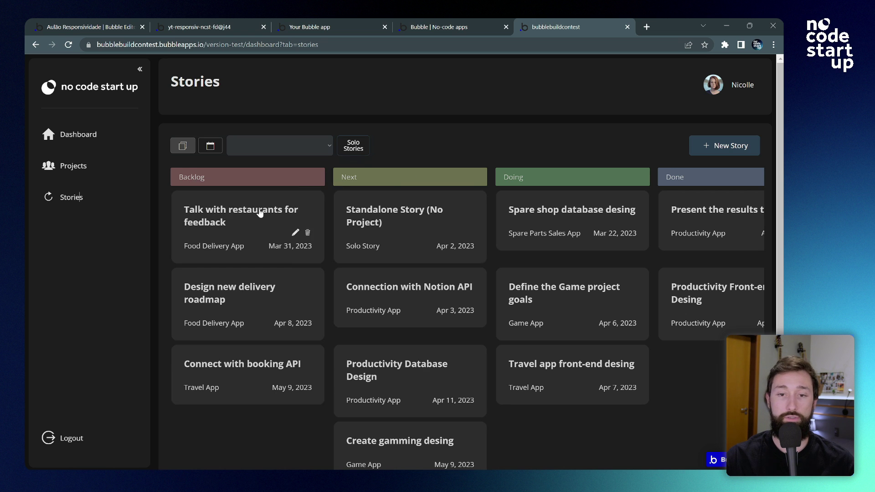
click(310, 145)
click(277, 166)
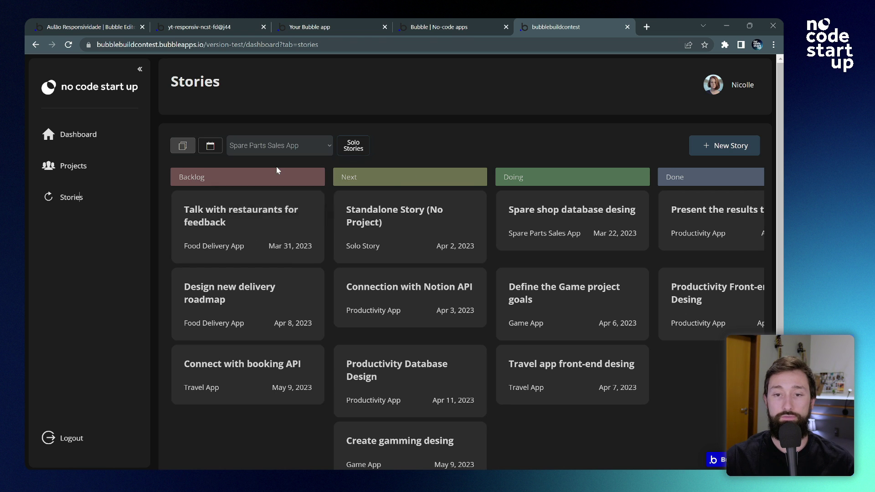
click(353, 146)
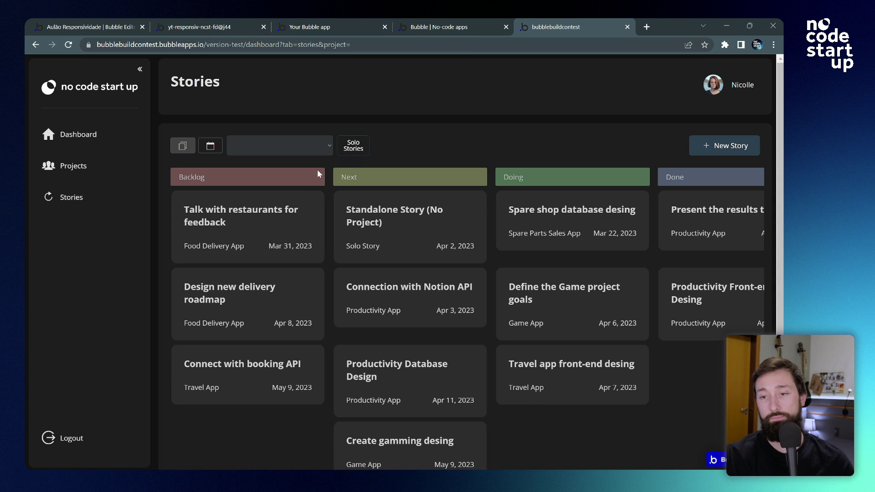
click(83, 172)
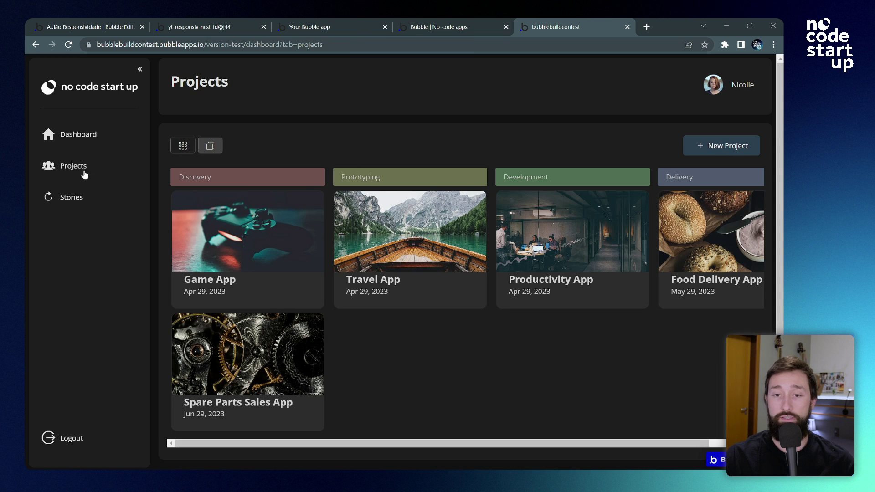
click(183, 145)
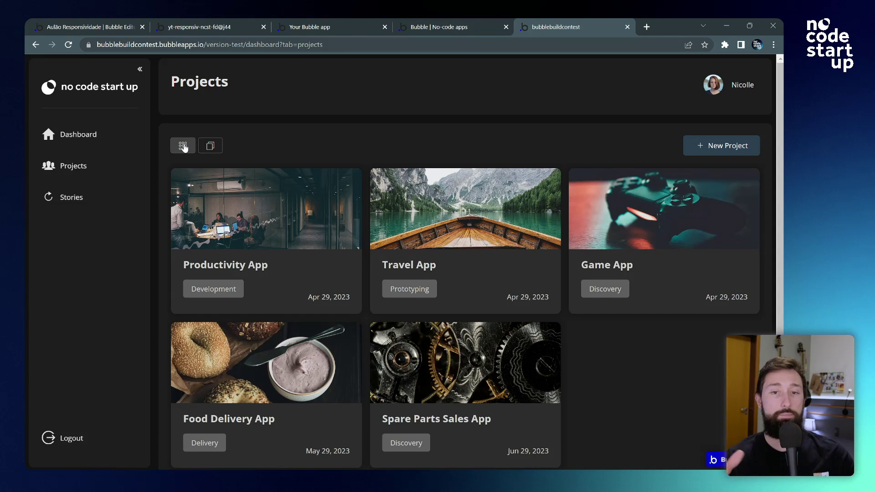
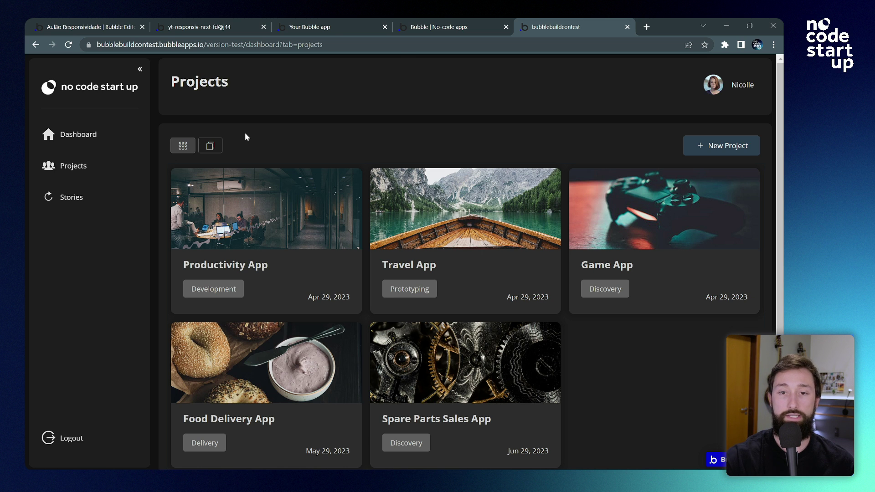
- Preview the Projects page in the browser's responsive device mode and resize the viewport to widths of 1253, 1279 and 914 px
key(ctrl+shift+i)
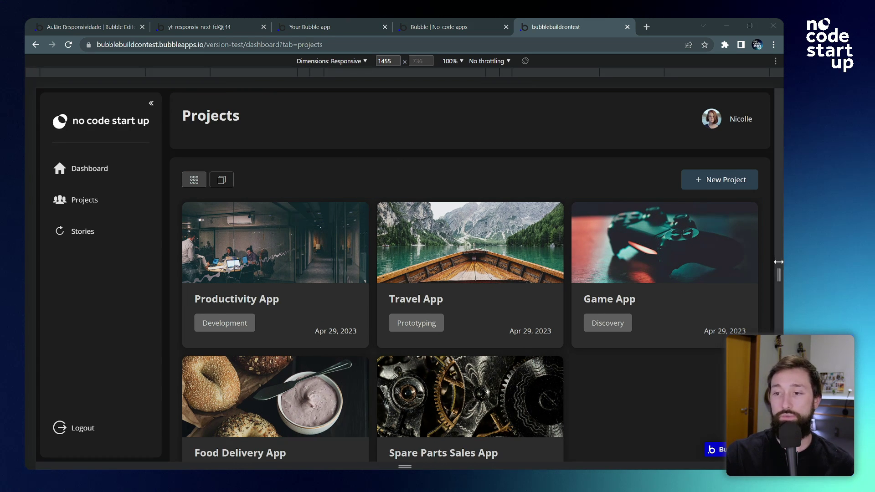
drag(779, 263, 728, 259)
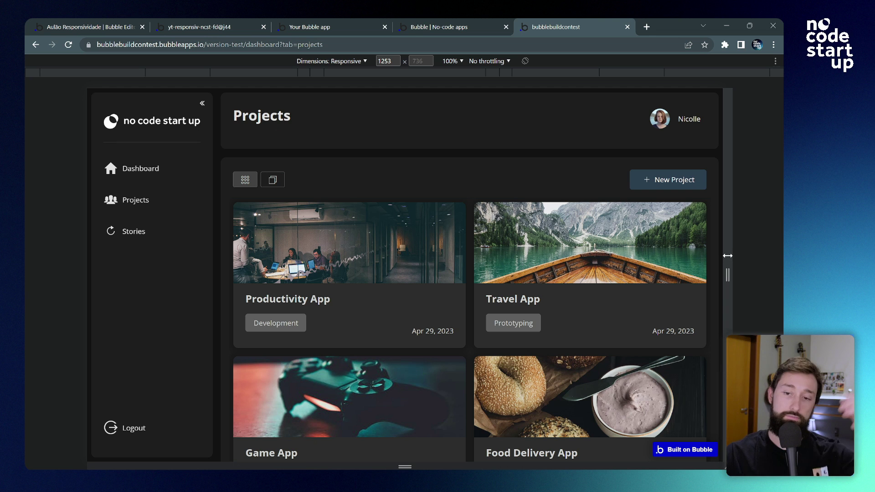
drag(728, 264, 734, 263)
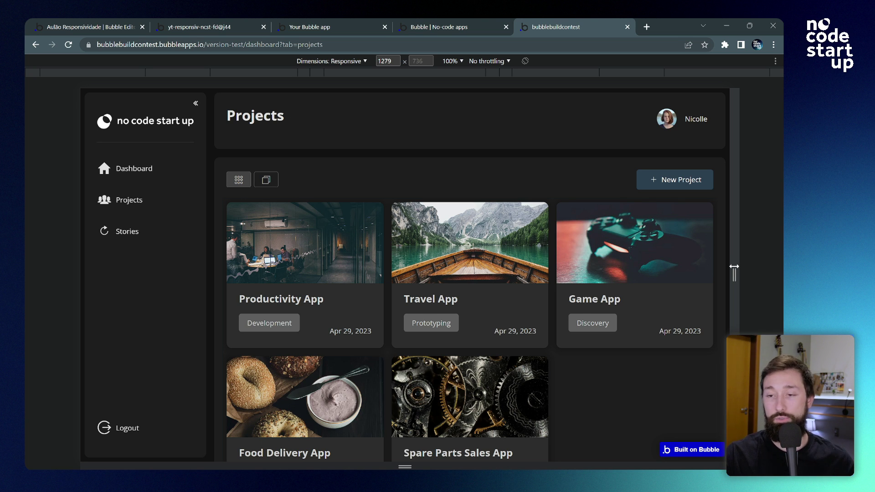
drag(734, 267, 642, 259)
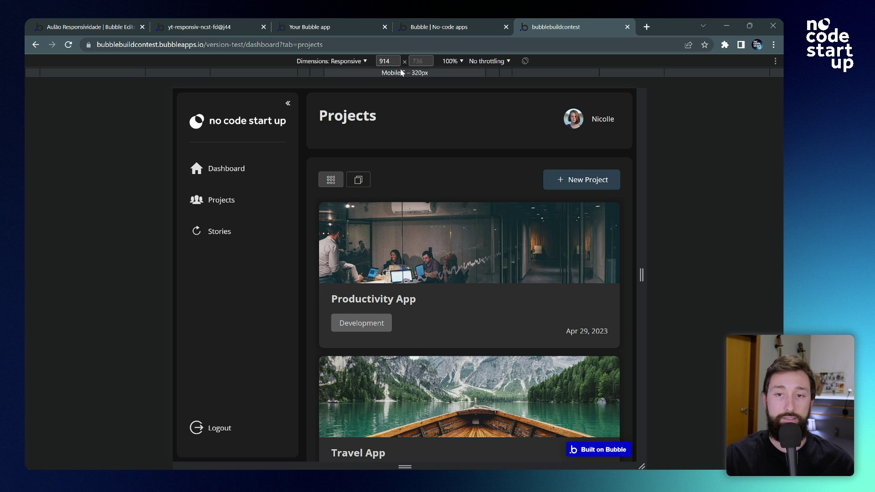
- Narrow the Projects page viewport to 896 px and then 643 px to test the sidebar and card layout
click(388, 62)
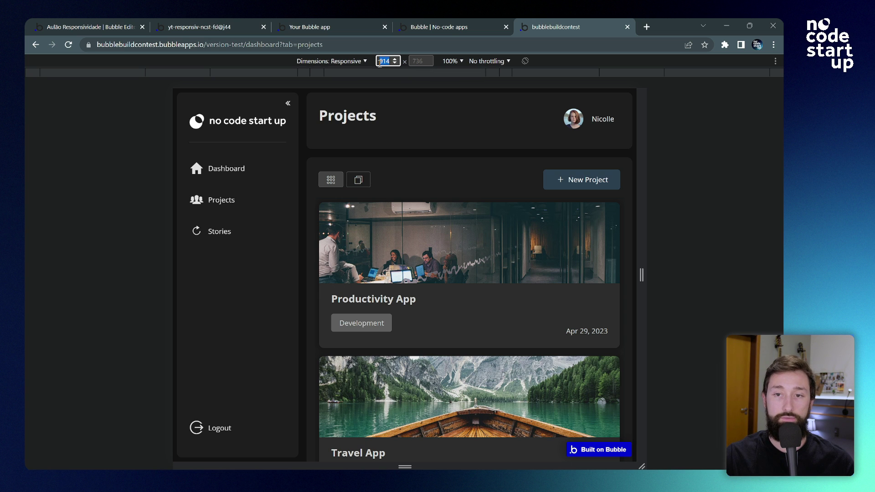
key(Down)
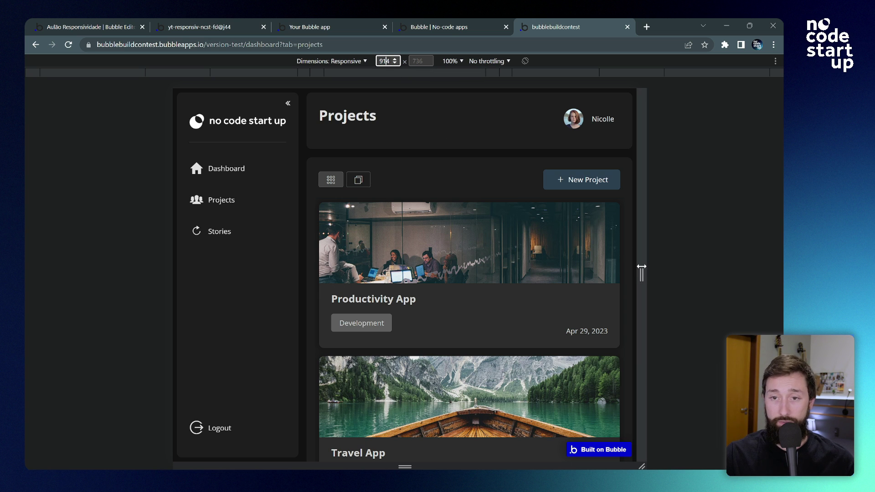
drag(641, 267, 637, 272)
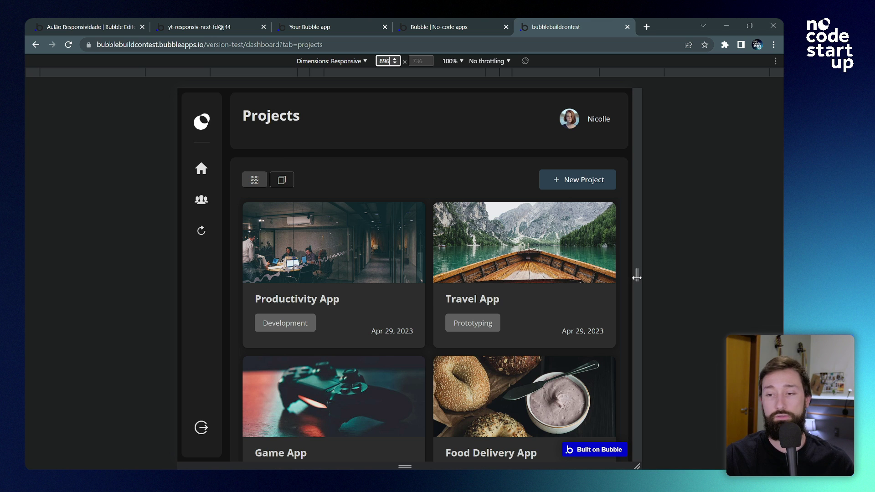
drag(637, 277, 573, 274)
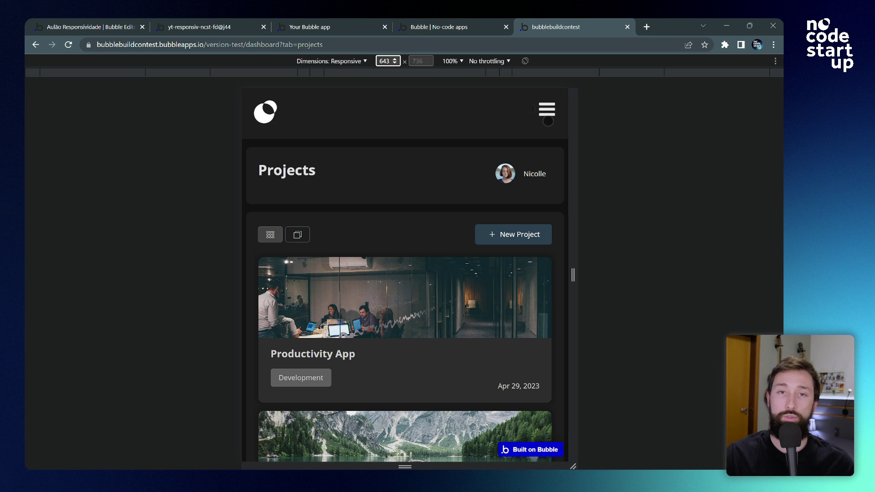
- Open and close the mobile navigation menu, and narrow the viewport slightly further
click(552, 113)
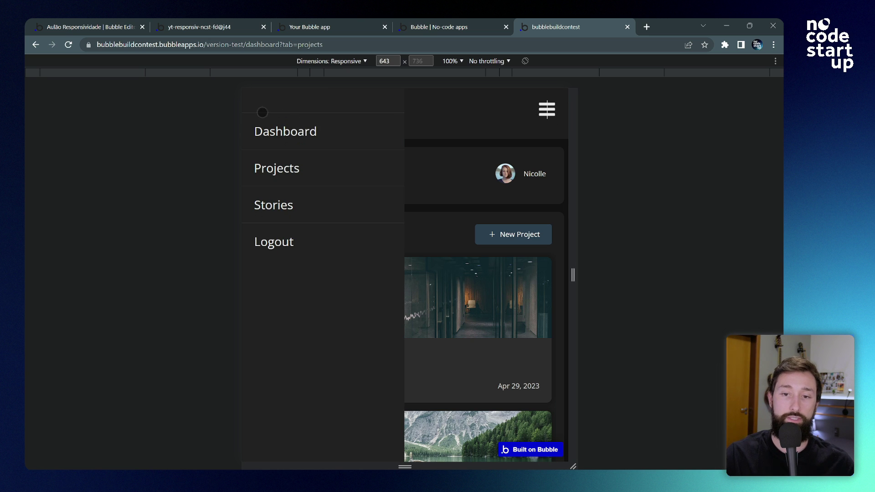
click(551, 112)
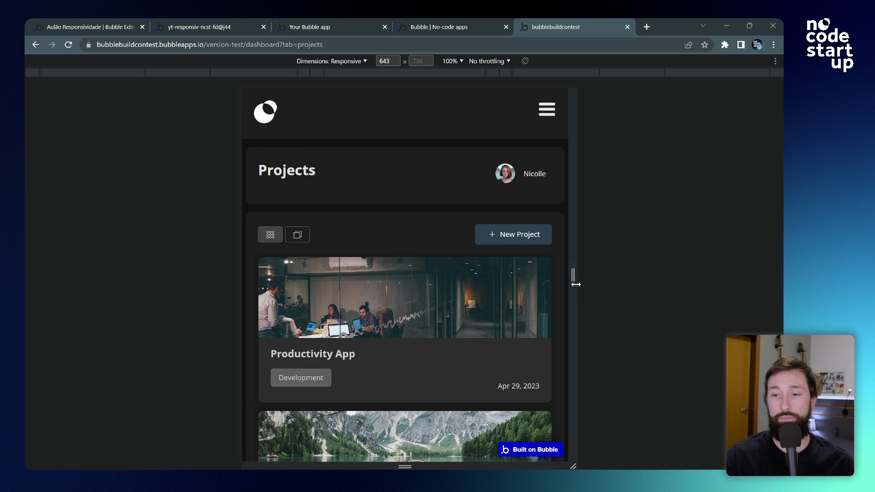
drag(573, 274, 554, 276)
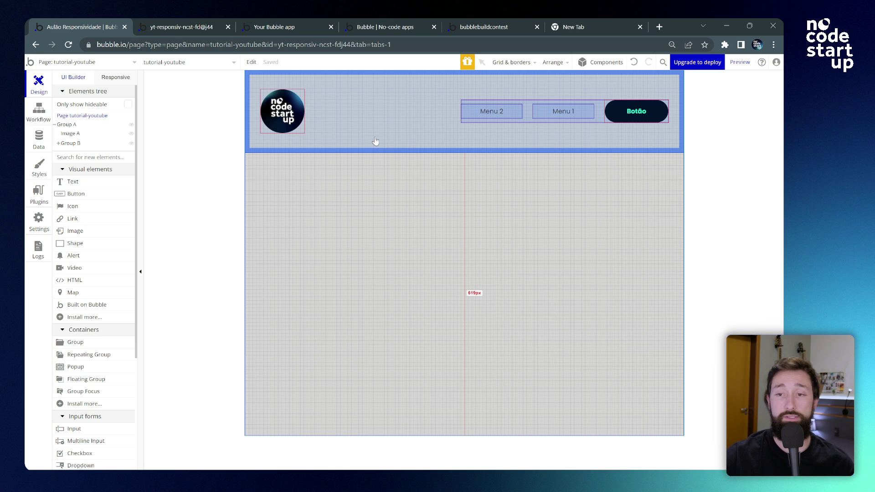
- Inspect the layout settings of Group A, Image A and Group B in the tutorial-youtube page's header
click(375, 140)
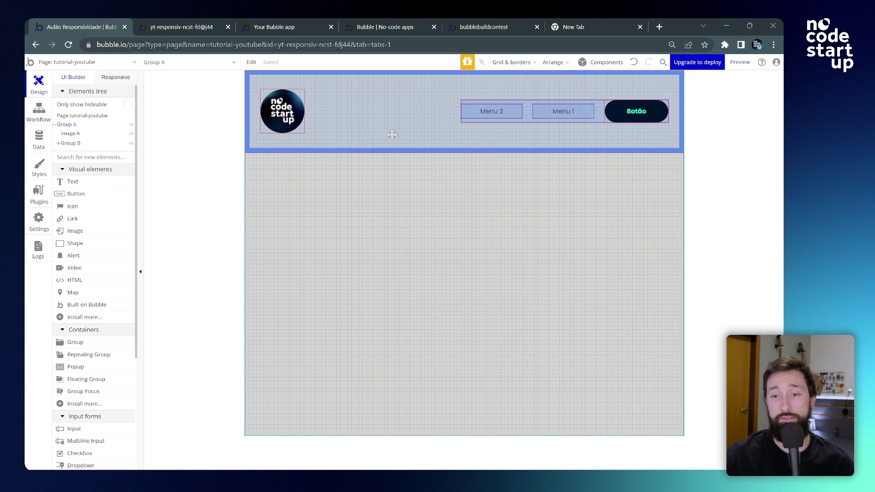
double_click(391, 134)
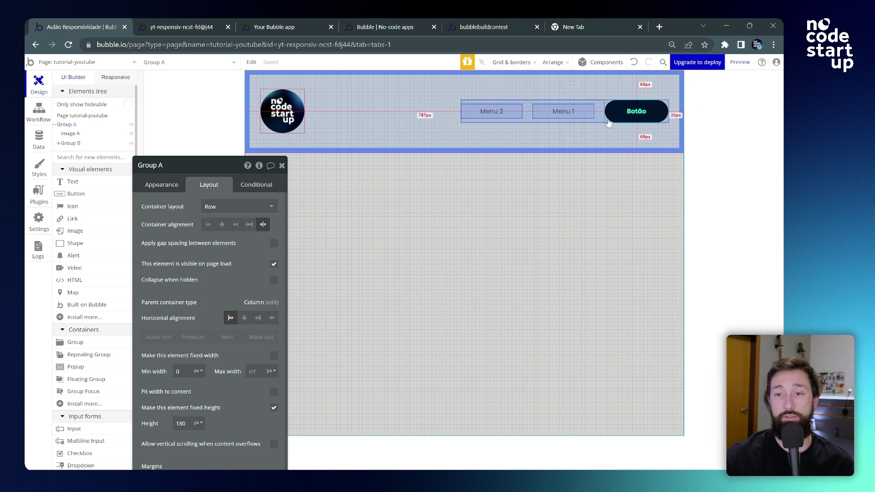
click(288, 119)
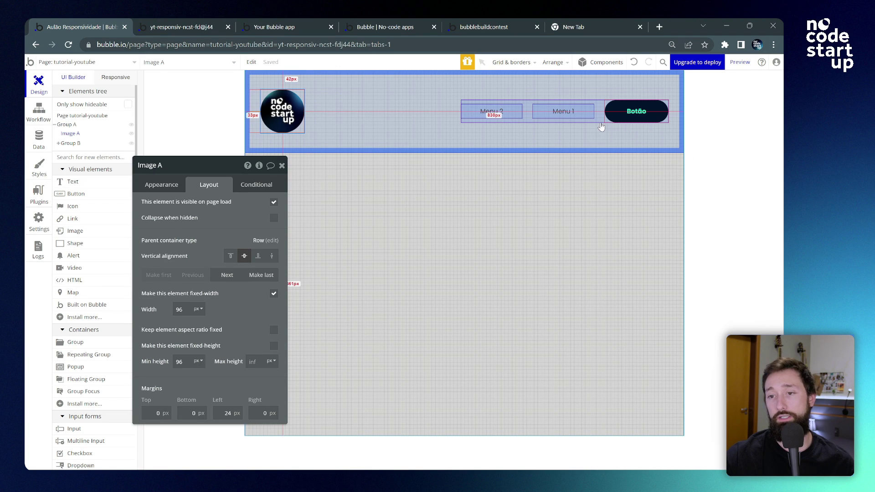
click(671, 114)
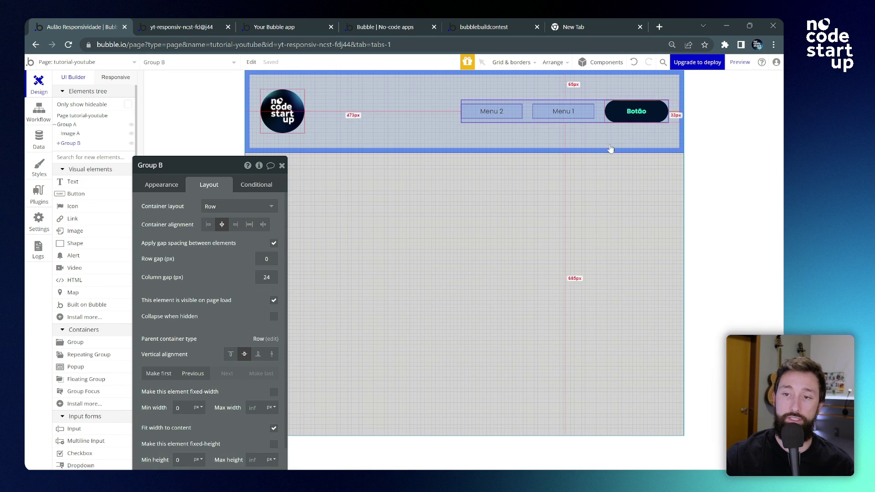
- Review the header hierarchy from Group A down to Group B's children, check Group B's column gap, and close its properties
click(66, 125)
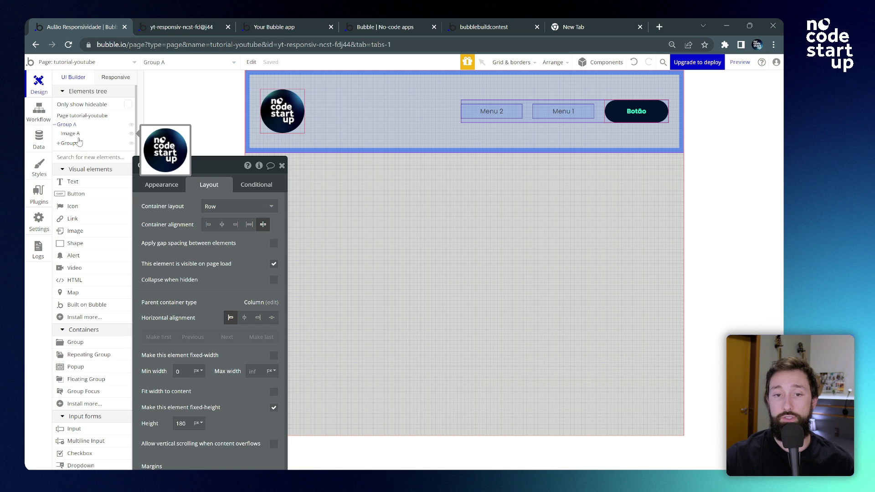
click(73, 135)
click(75, 146)
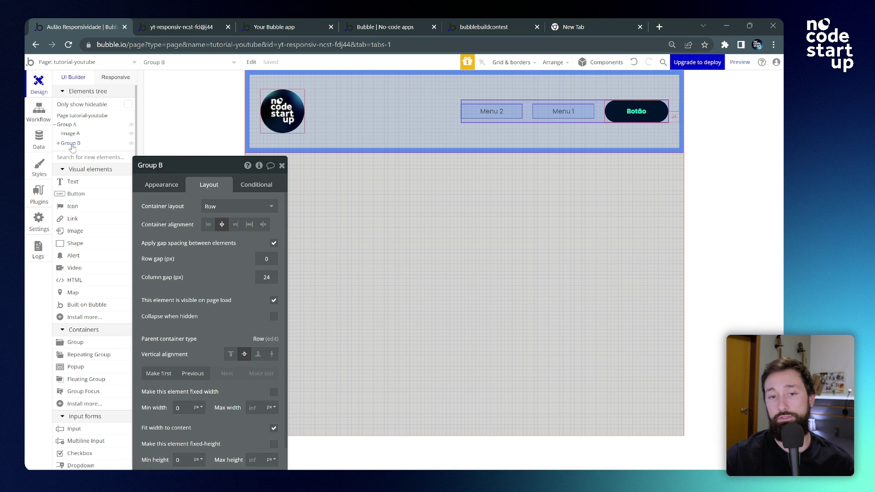
click(58, 145)
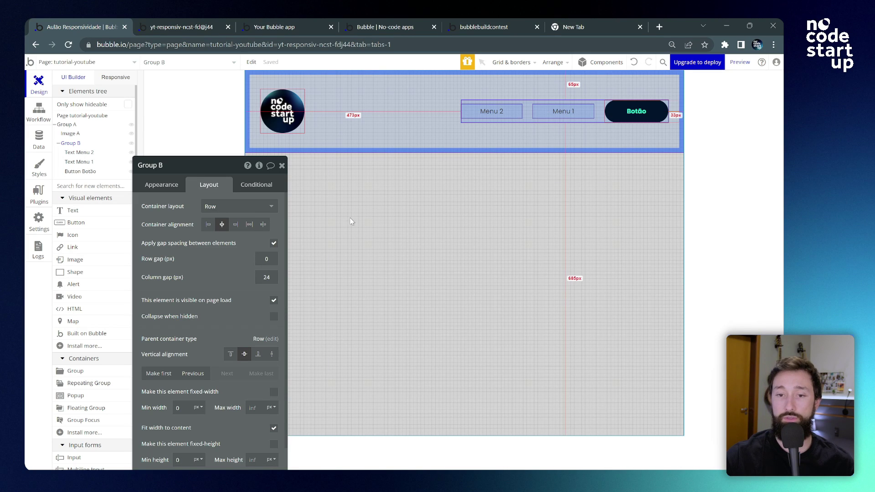
click(268, 273)
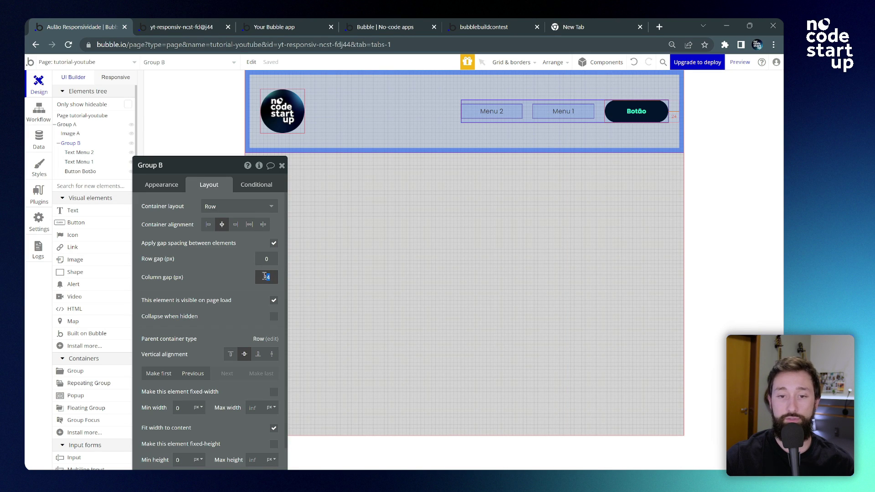
key(Return)
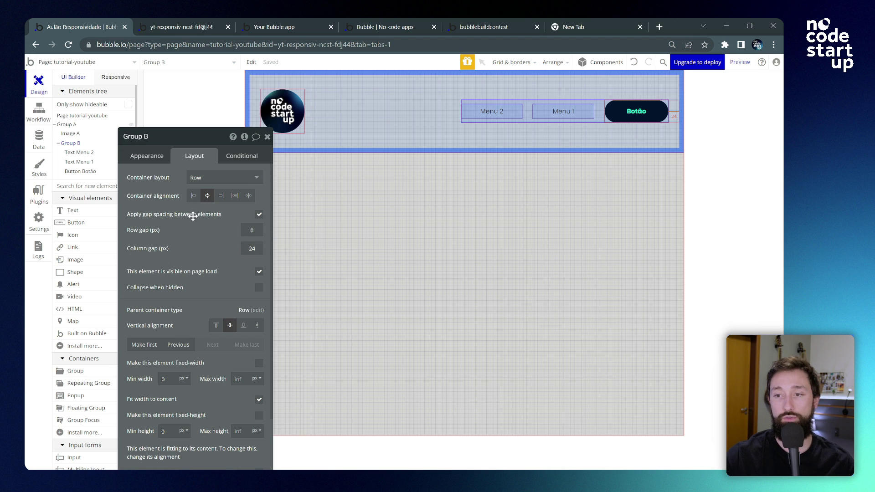
click(268, 138)
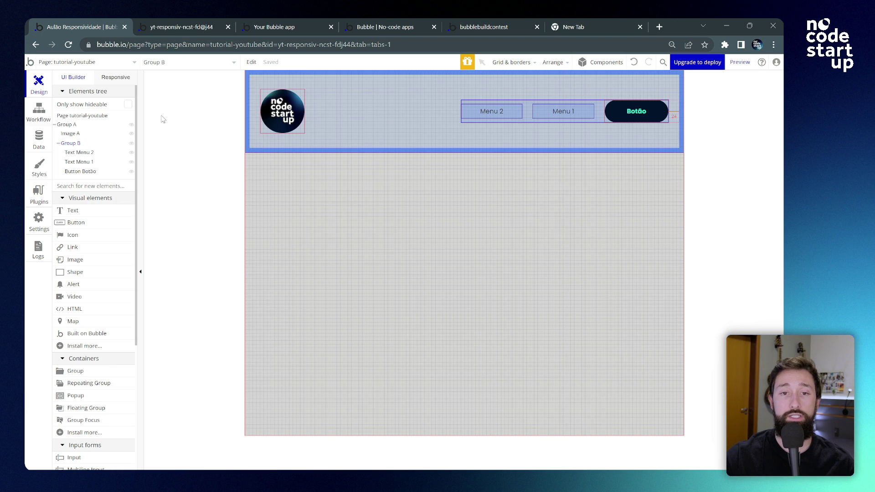
- Test the header in the responsive preview by narrowing the page to about 798 px and then 781 px
click(123, 79)
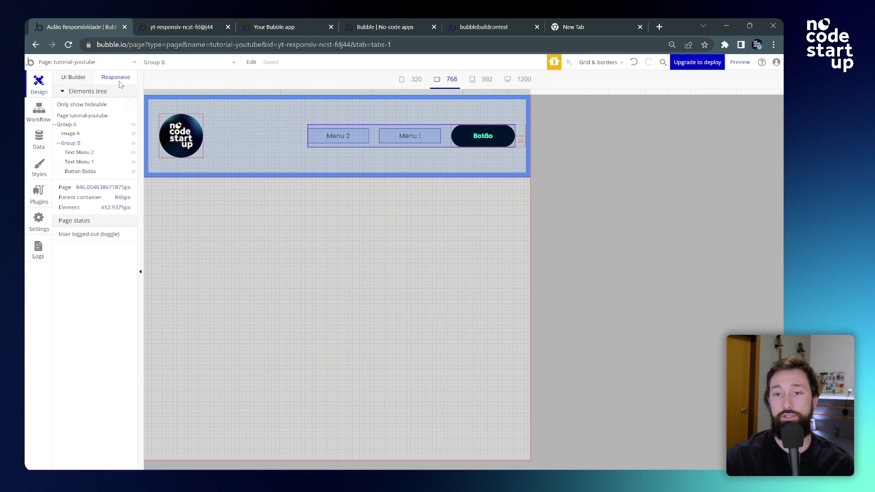
drag(530, 90, 508, 118)
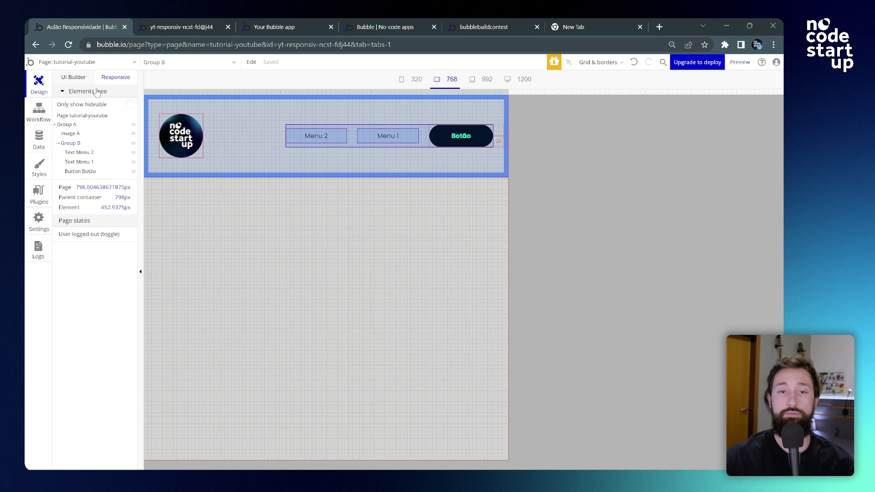
click(76, 80)
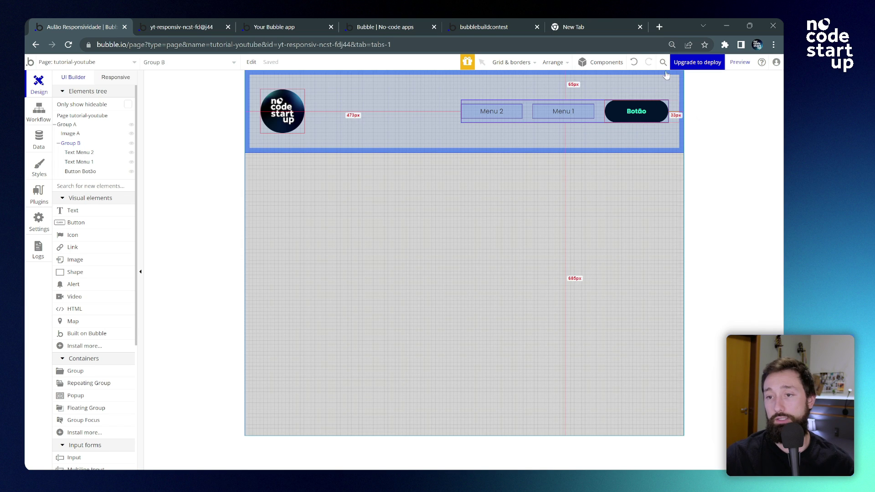
click(117, 77)
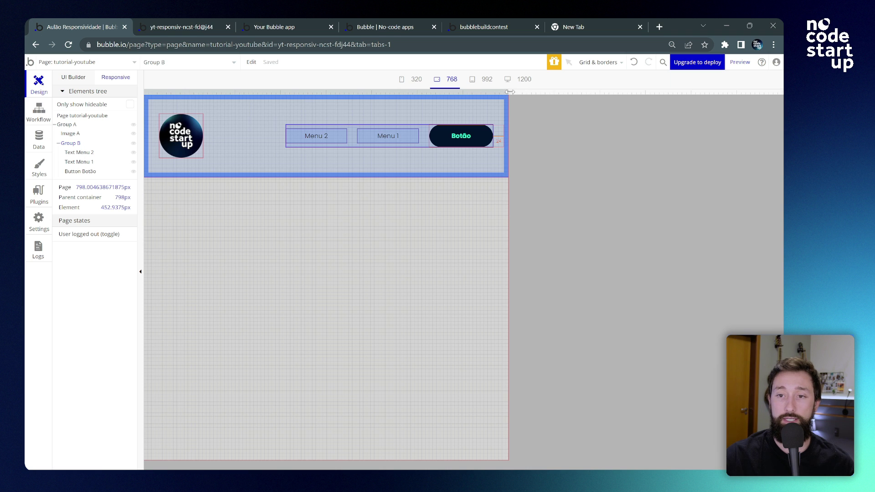
mouse_move(510, 92)
mouse_down()
mouse_move(493, 92)
mouse_move(510, 92)
mouse_move(501, 95)
mouse_up()
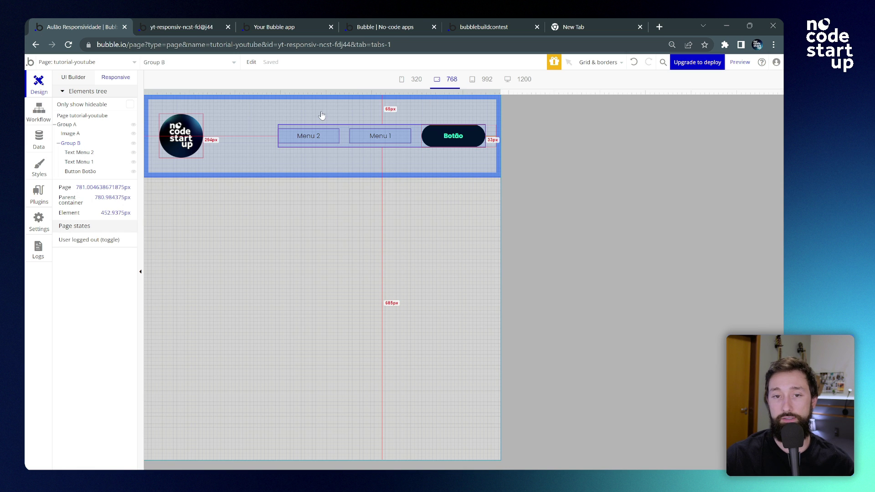
- Return to the page design and add a new condition to Group B
click(73, 80)
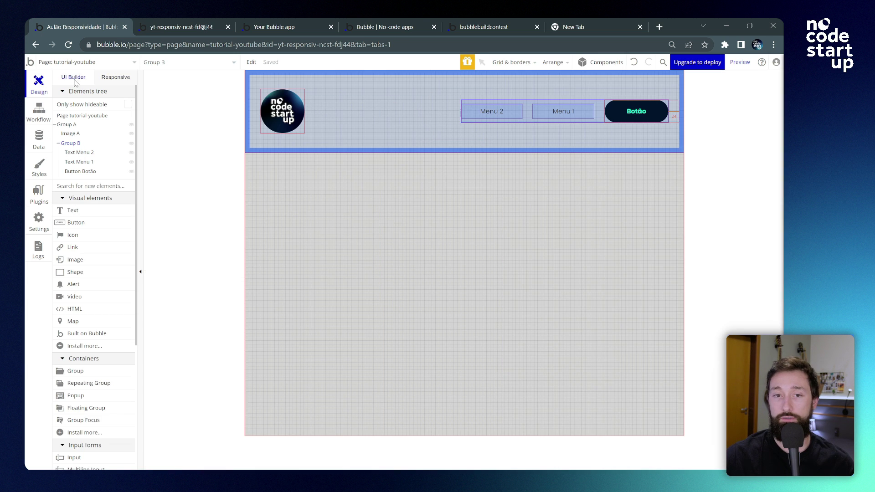
double_click(604, 120)
drag(167, 143, 154, 97)
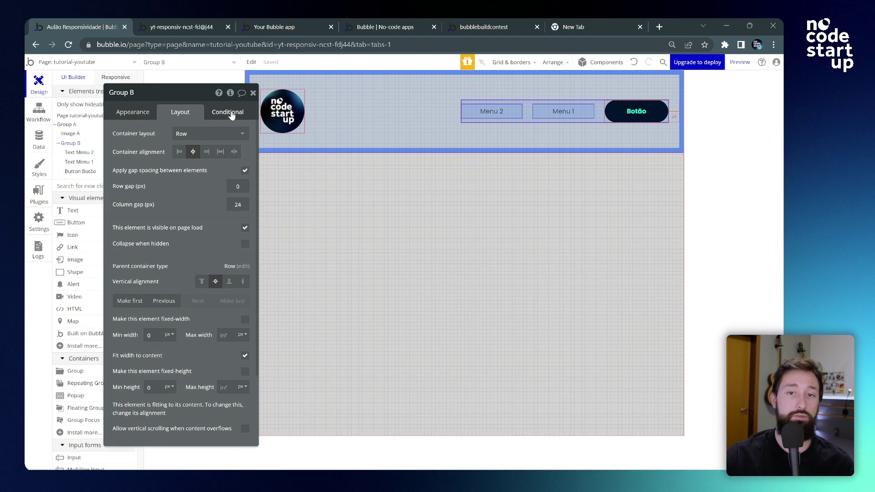
click(230, 113)
click(182, 130)
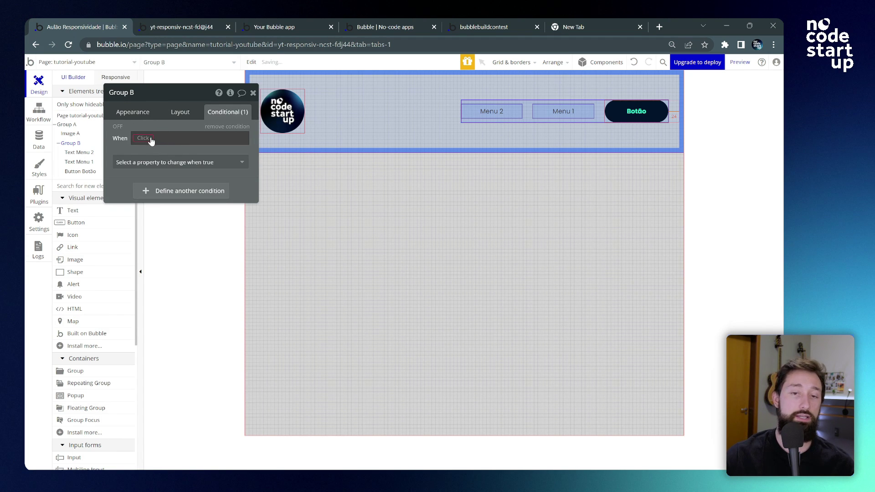
- Set Group B's condition to apply when Current page width < 760
click(147, 143)
click(145, 143)
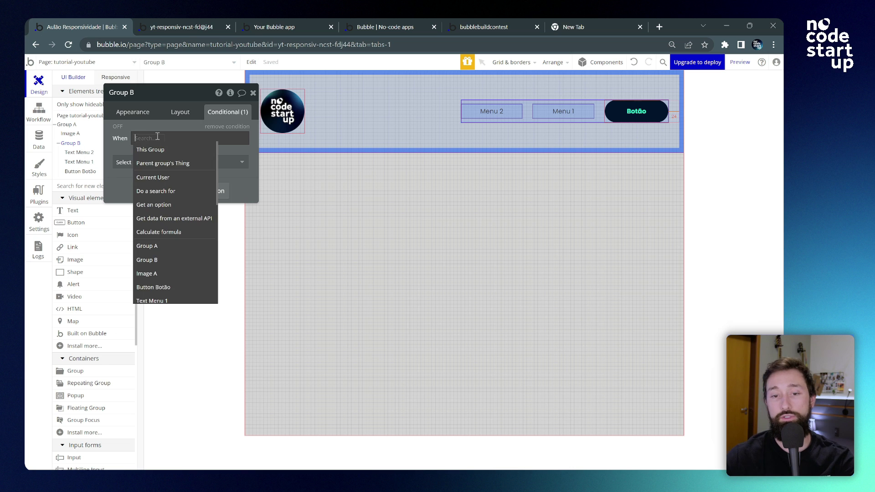
text(page)
key(Return)
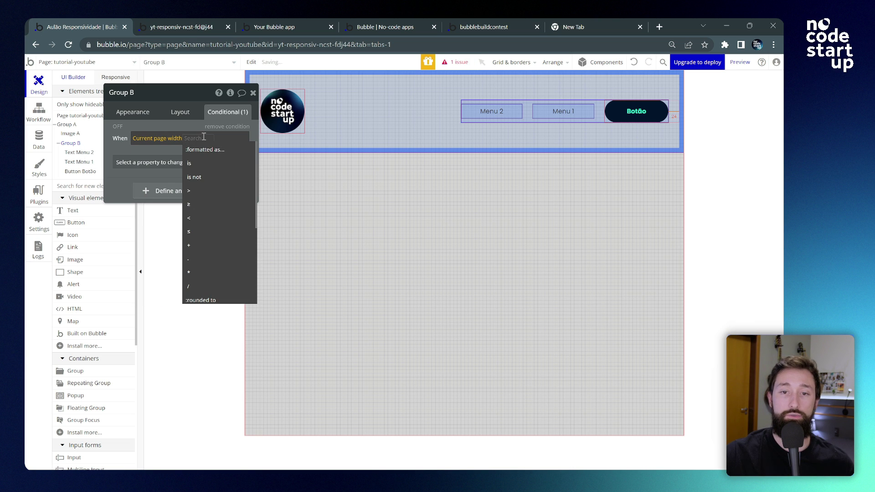
click(203, 219)
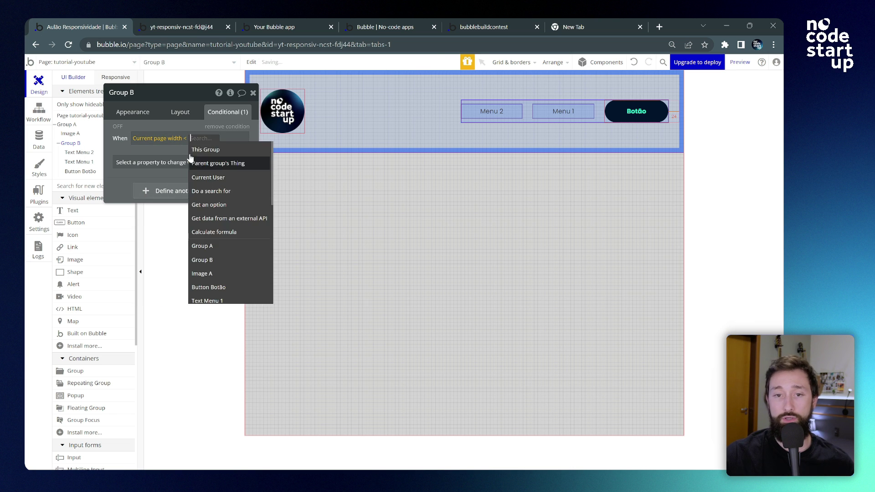
text(760)
- Add an unchecked "This element is visible" property to the condition and open Group B's layout settings
click(178, 162)
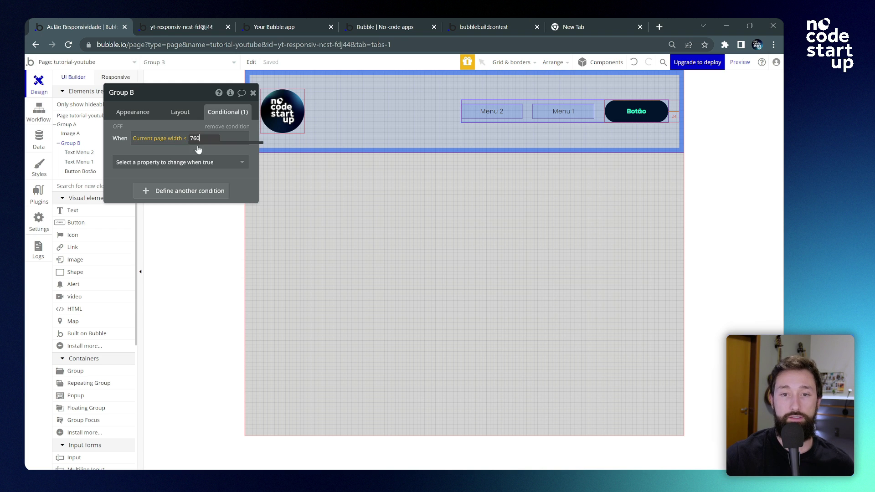
click(179, 192)
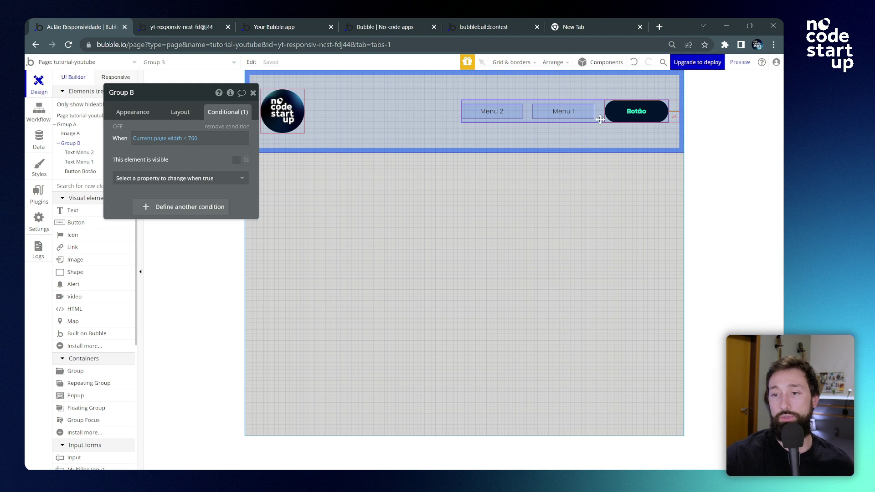
click(175, 114)
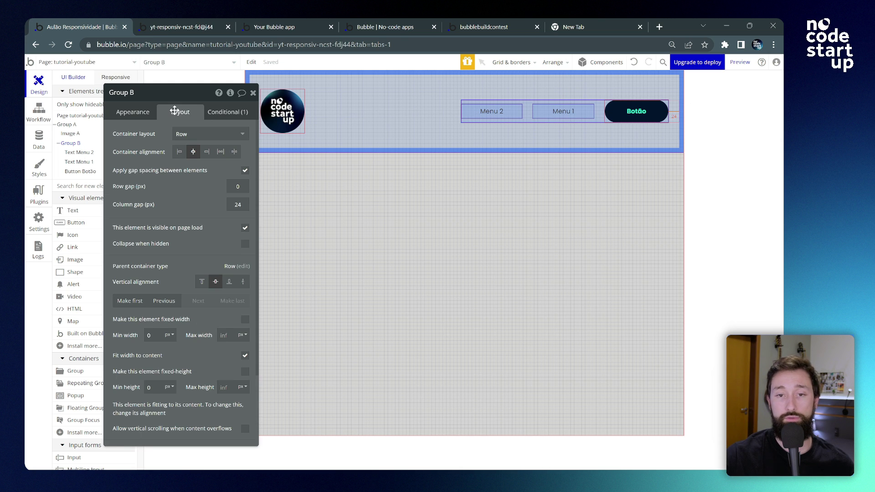
- Set Group B to collapse when hidden
click(244, 246)
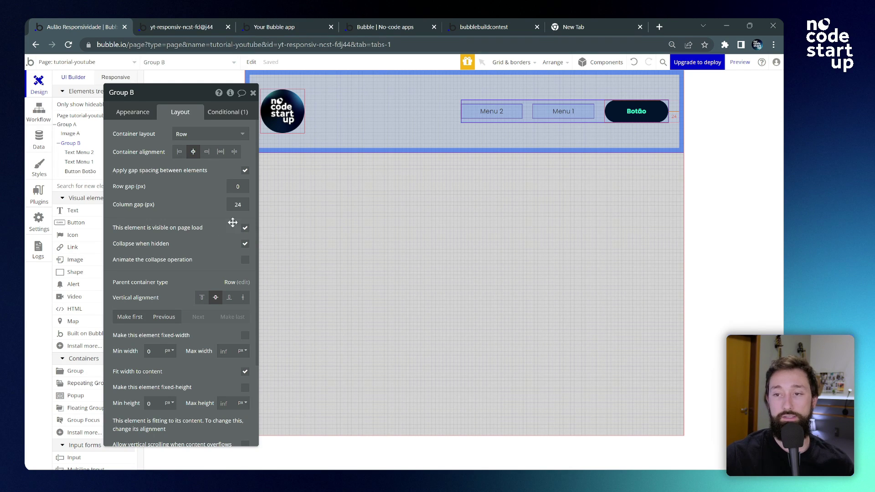
drag(182, 98, 233, 135)
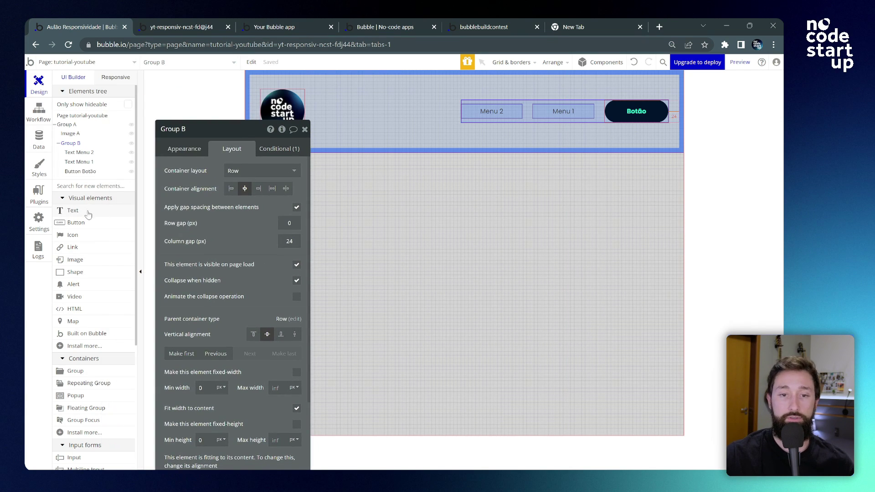
- Add a bars menu icon to the header between the logo and Group B
click(92, 235)
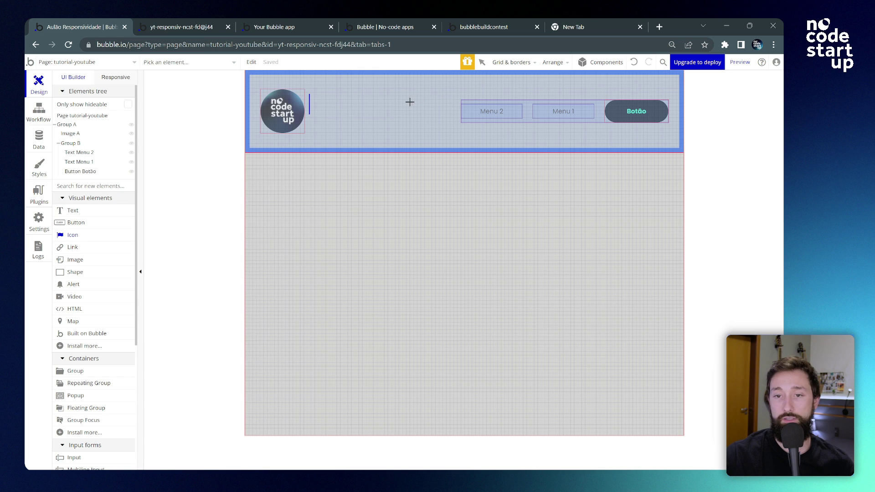
drag(387, 98, 414, 121)
click(205, 150)
drag(162, 99, 97, 90)
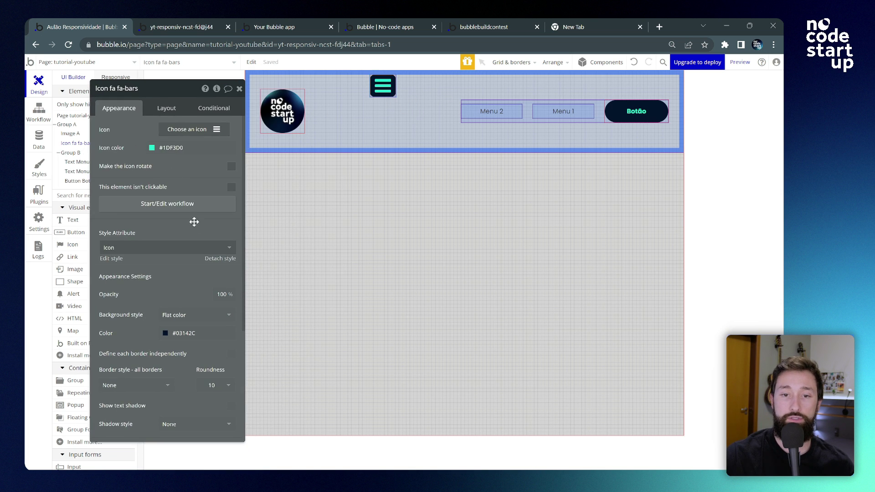
- Centre the menu icon vertically, make it not visible on page load, and let it collapse when hidden
click(167, 108)
click(215, 180)
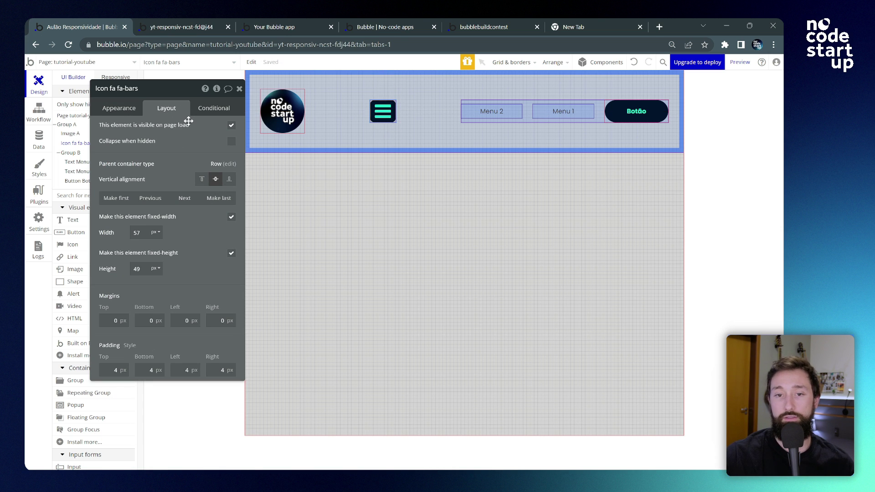
drag(187, 132, 173, 149)
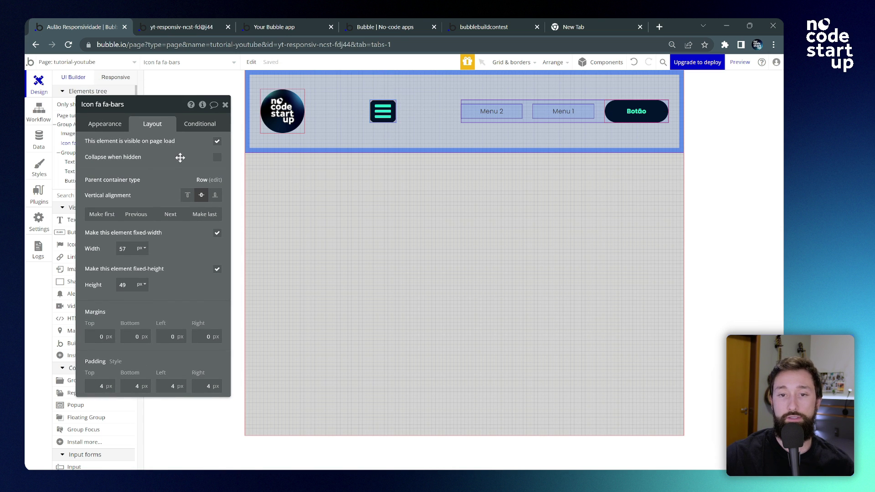
click(217, 142)
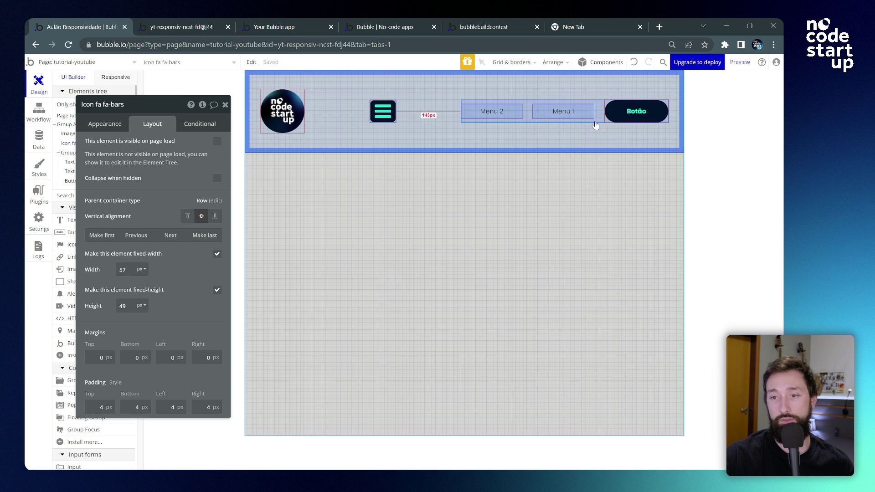
click(217, 180)
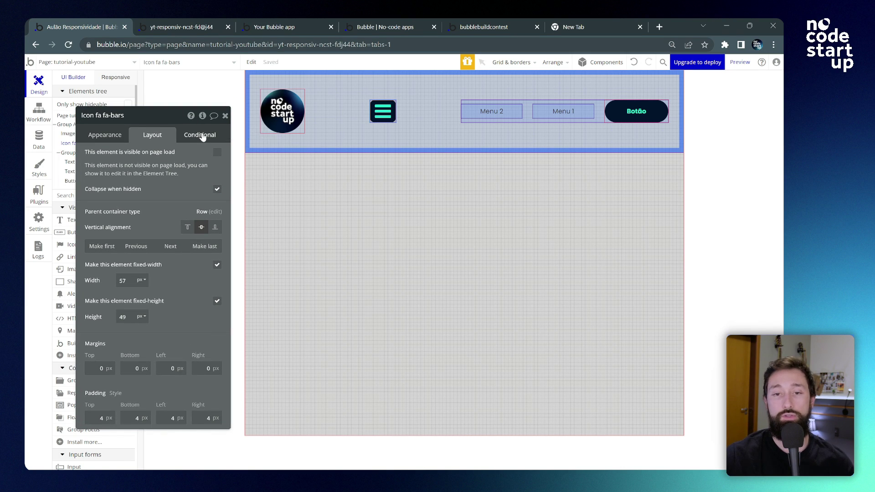
- Copy Group B's condition expression, Current page width < 760, into a condition on the menu icon
click(202, 136)
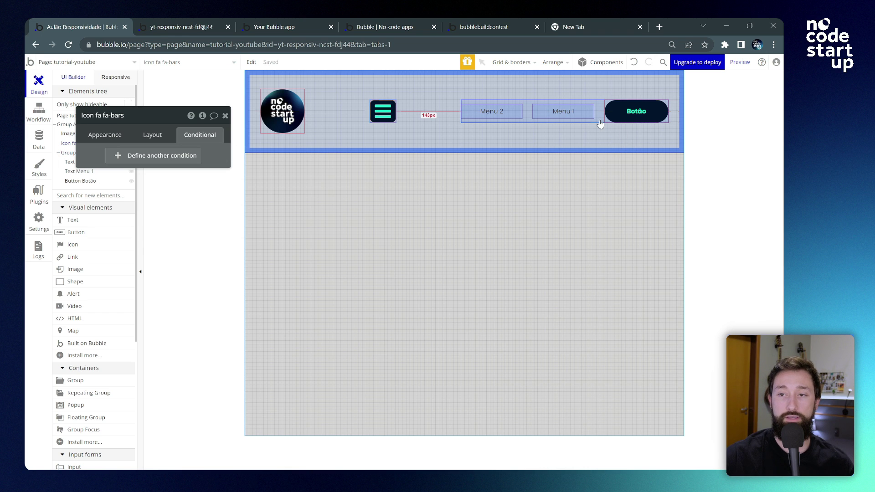
click(440, 128)
right_click(162, 163)
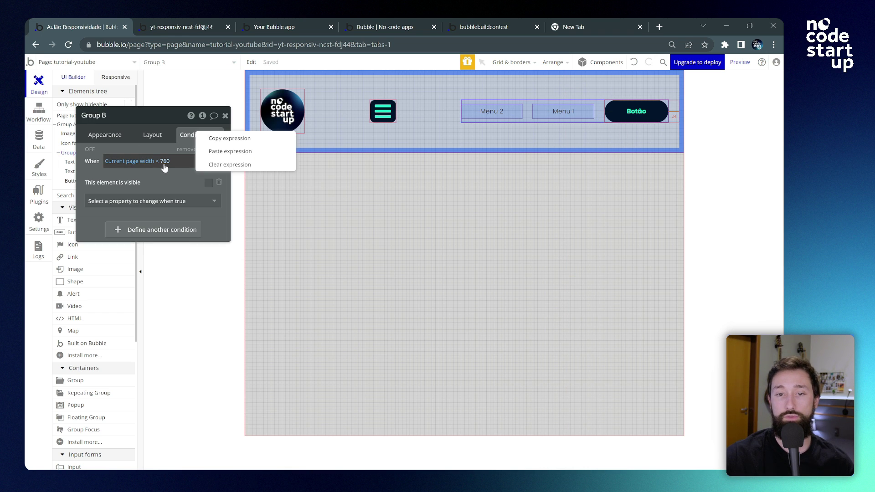
click(233, 138)
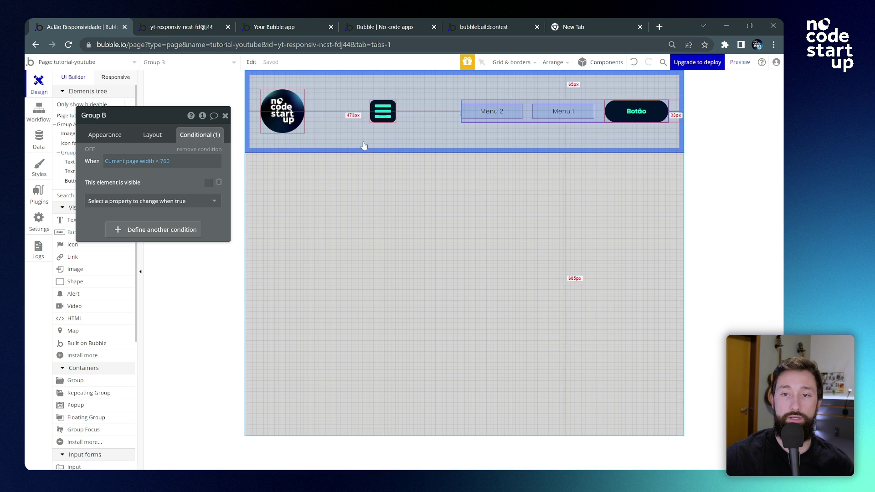
click(383, 111)
click(128, 159)
right_click(128, 160)
click(191, 147)
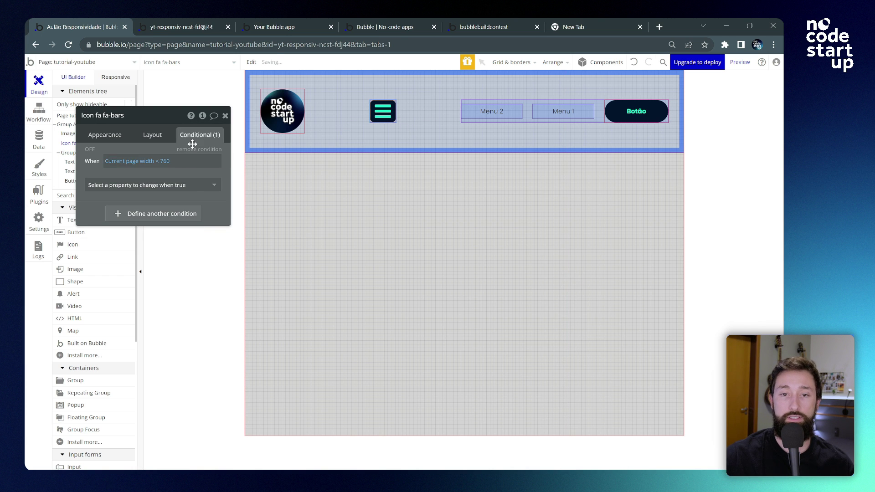
- Add a checked "This element is visible" property to the menu icon's condition and close its settings
click(191, 186)
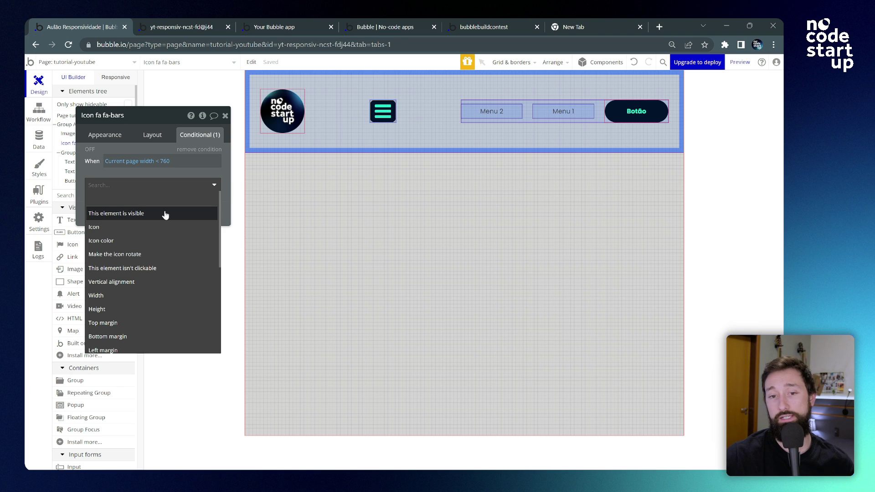
click(165, 213)
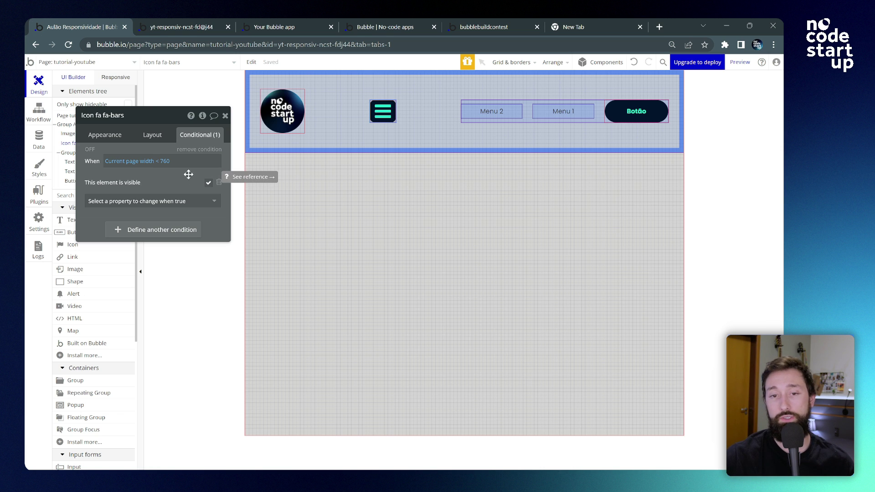
click(226, 117)
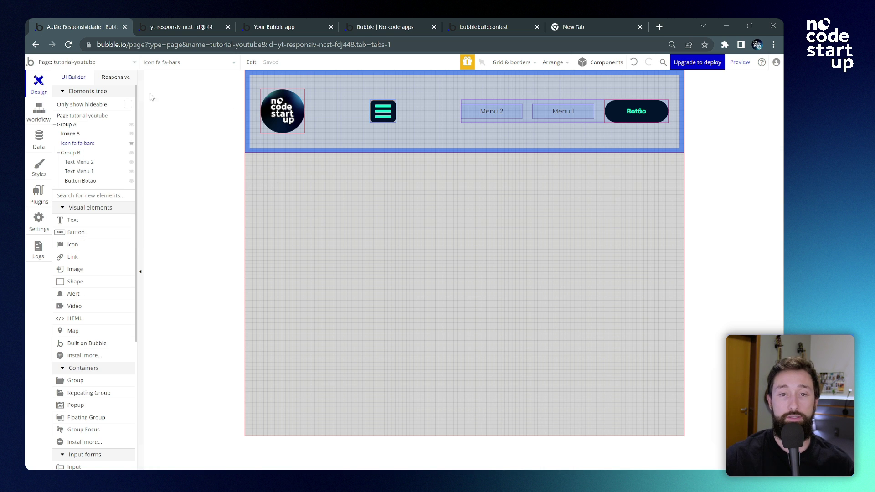
- Test the header in the responsive preview at about 803 px wide and then below the 760 px breakpoint
click(125, 82)
drag(499, 92, 510, 108)
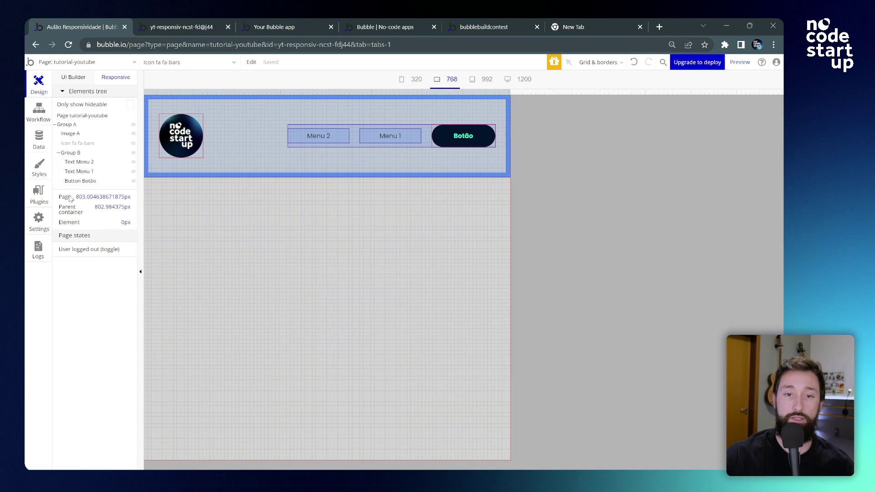
drag(510, 92, 483, 133)
- Set the menu icon's right margin to 24 px
double_click(464, 136)
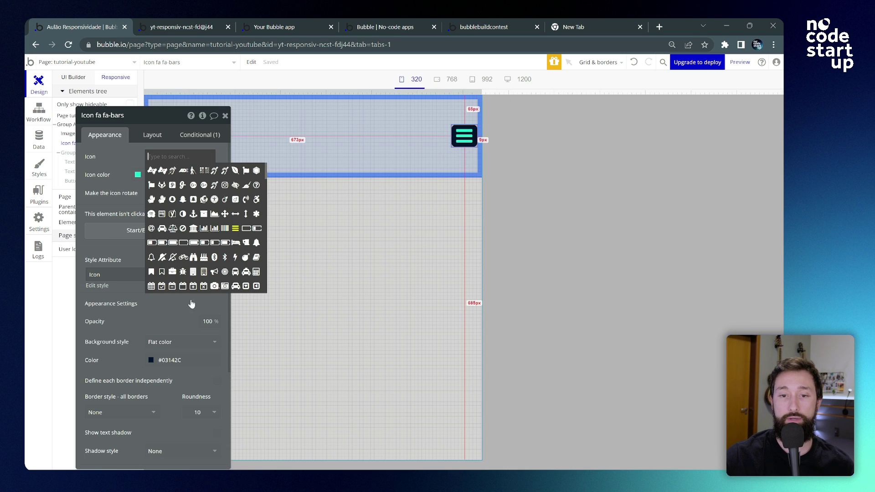
drag(125, 170, 110, 123)
scroll(123, 155, down, 3)
click(135, 89)
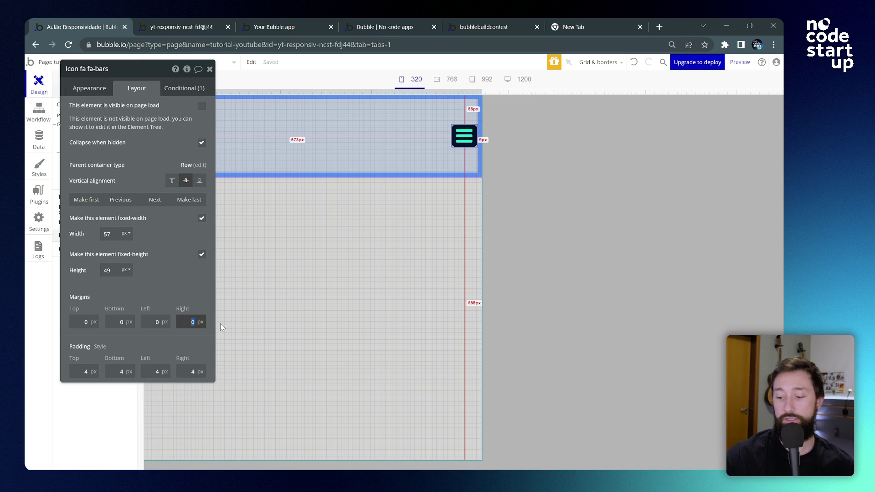
text(24)
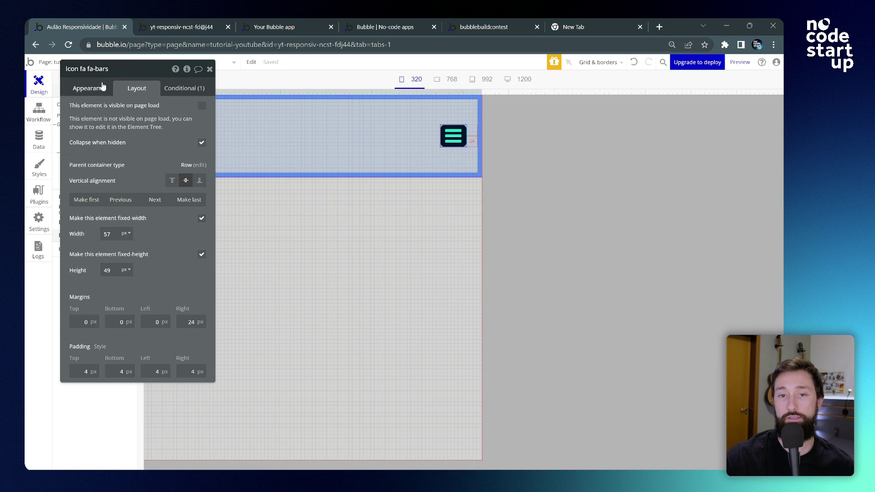
- Check the menu icon's placement in the header with the page narrowed to about 707 px
drag(98, 68, 116, 195)
click(383, 218)
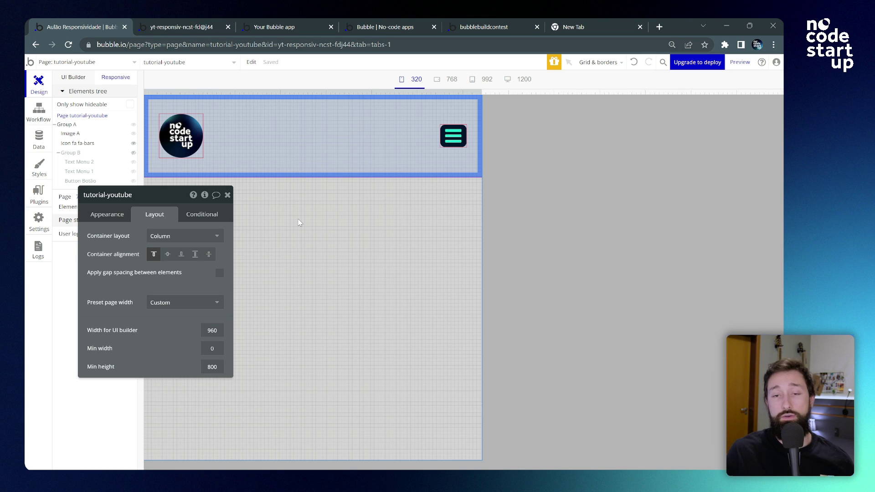
click(452, 136)
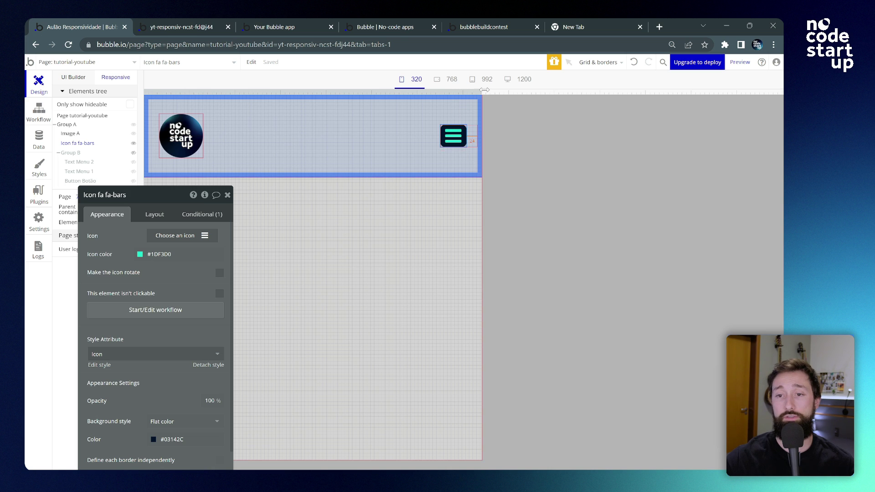
drag(482, 92, 467, 92)
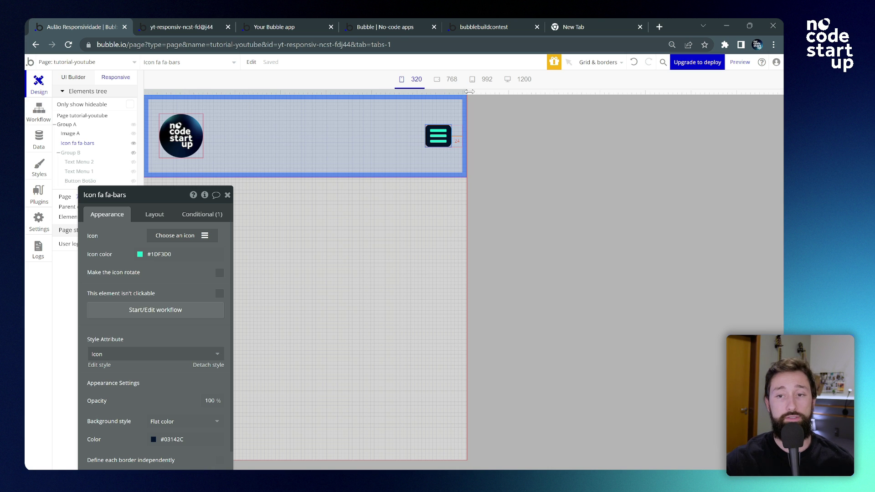
double_click(437, 137)
drag(195, 196, 484, 149)
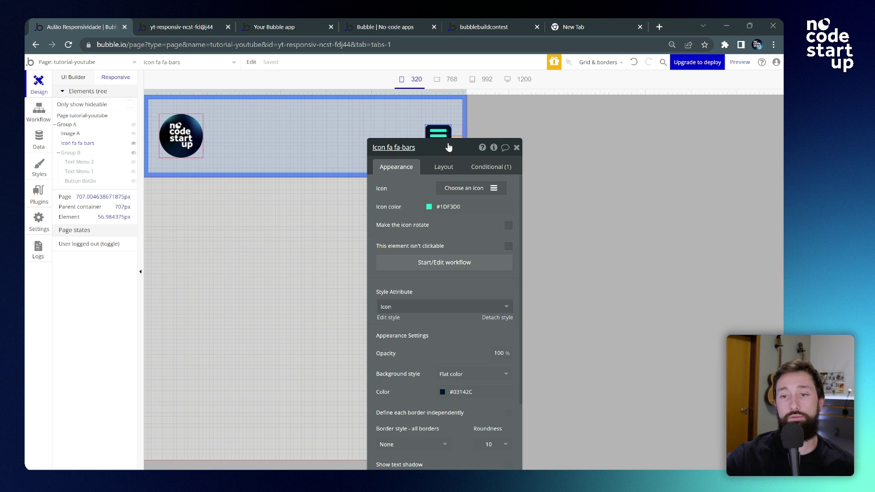
drag(448, 145, 400, 139)
drag(426, 211, 294, 197)
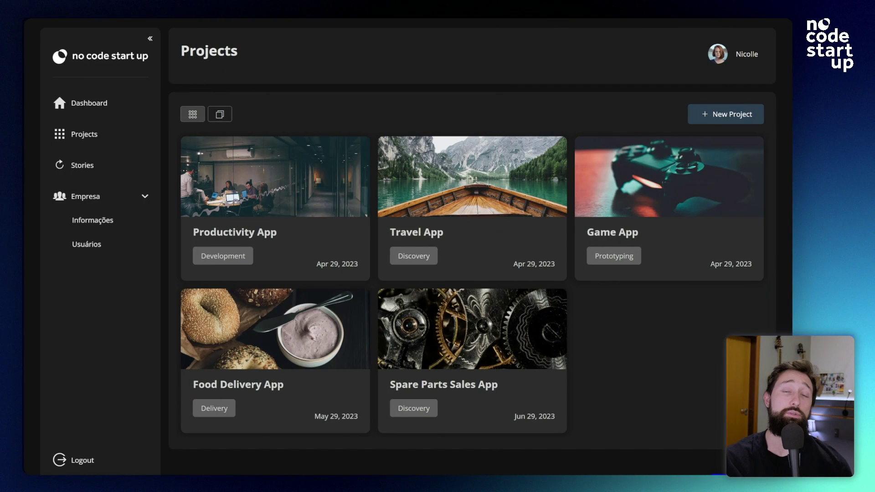
- In the finished app, visit Dashboard, Projects, Stories and the Empresa pages Informações and Usuários, and return to Projects
click(106, 104)
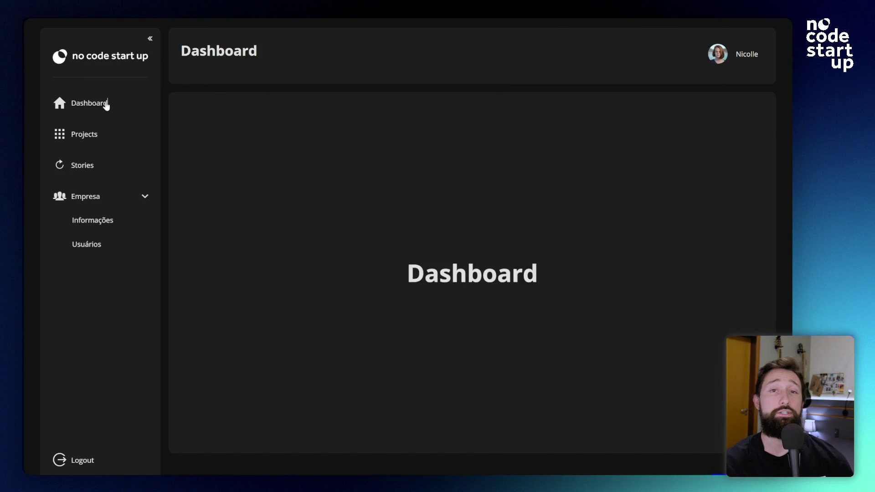
click(98, 136)
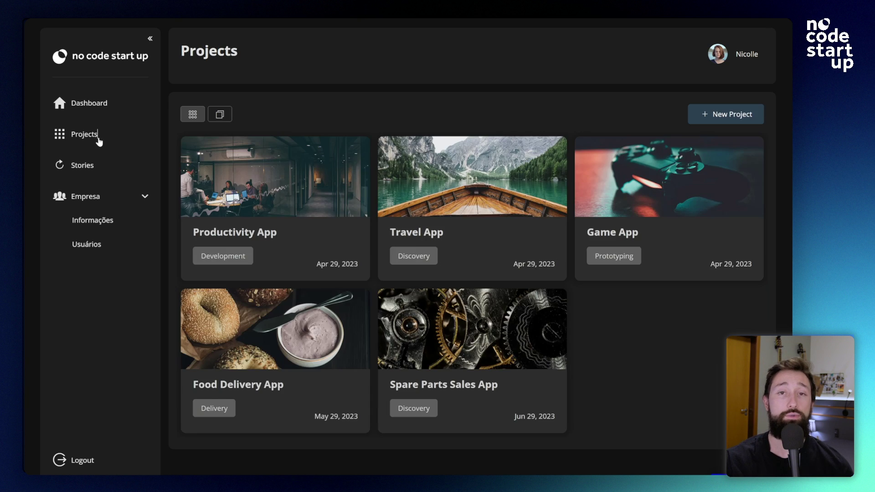
click(91, 167)
click(101, 200)
click(102, 204)
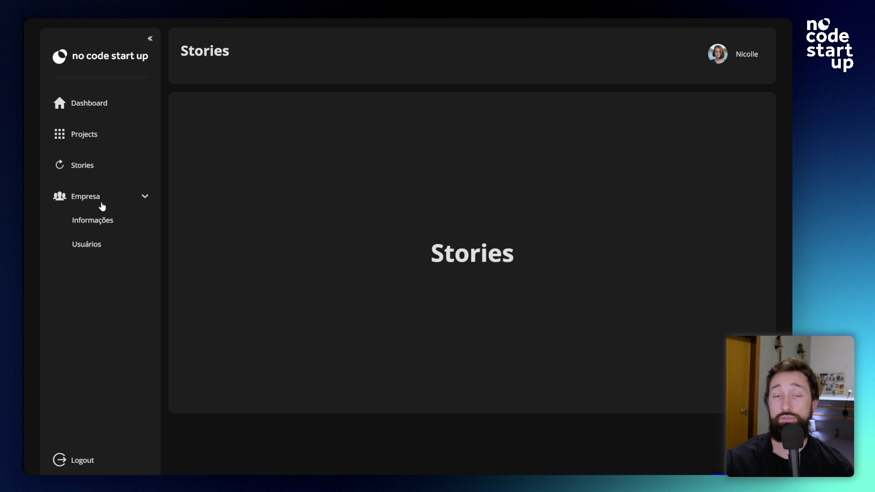
click(103, 222)
click(99, 249)
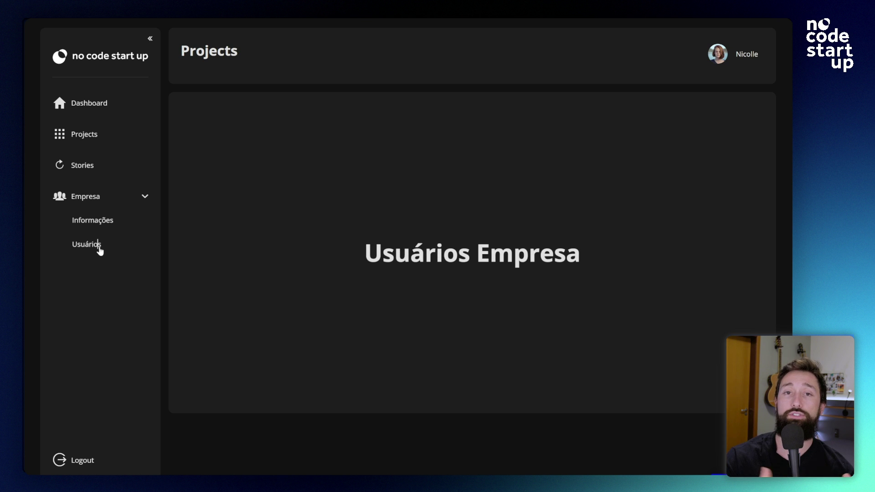
click(92, 134)
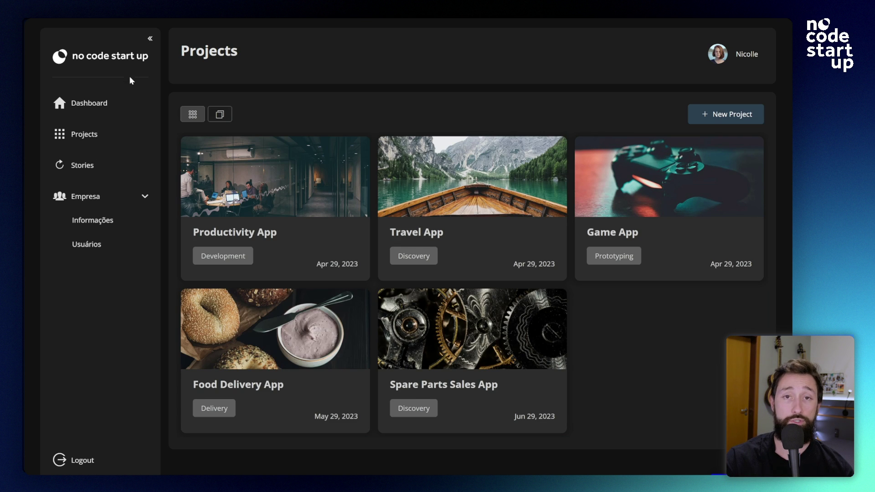
- Collapse the finished app's sidebar, preview its temporary expansion, and pin it open again
click(150, 39)
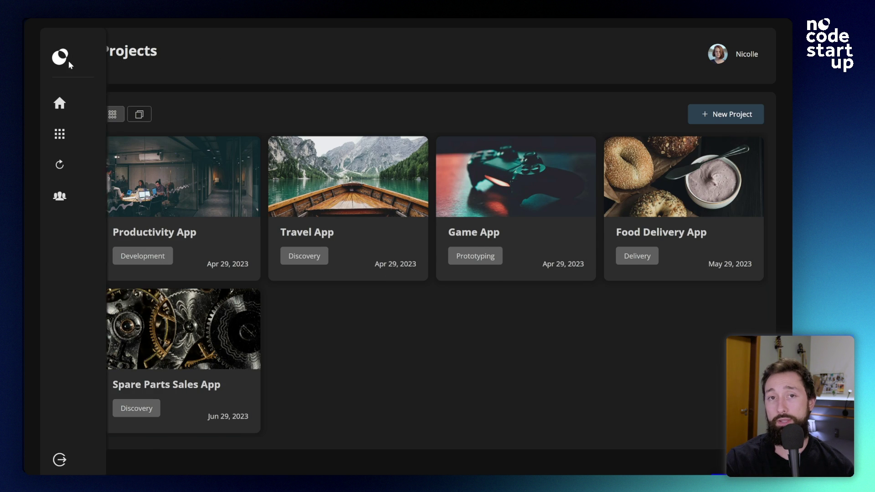
mouse_move(128, 56)
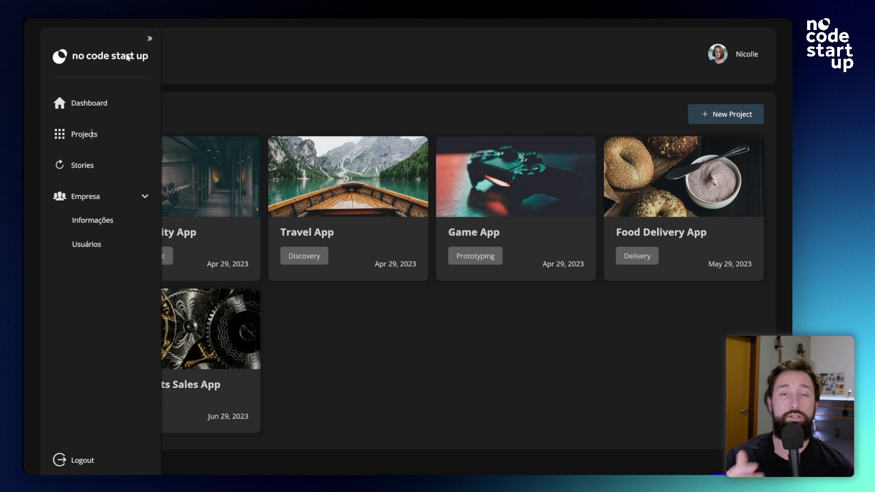
click(148, 40)
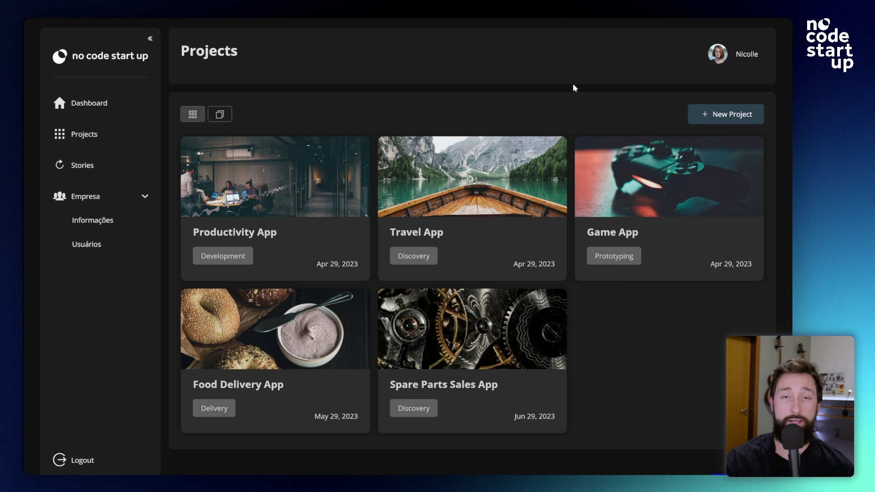
- Emulate a 457 px wide screen, open and close the app's mobile menu, and return to full width
key(ctrl+shift+m)
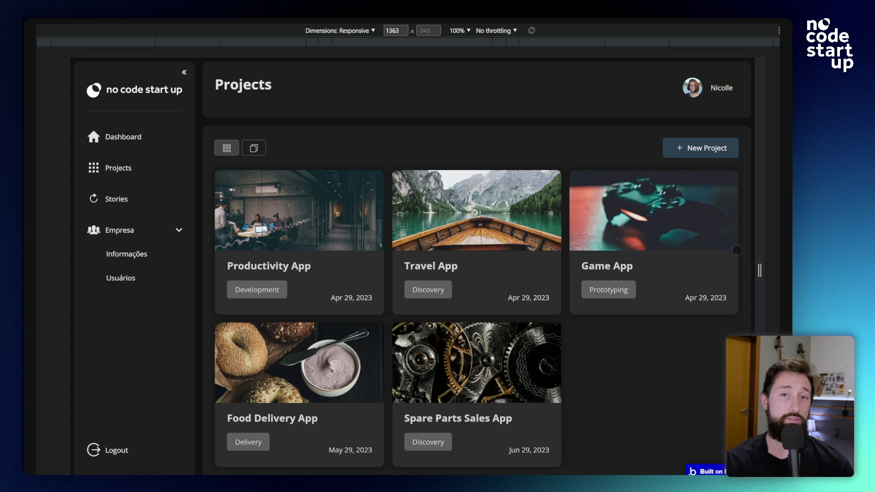
drag(754, 271, 532, 269)
click(506, 78)
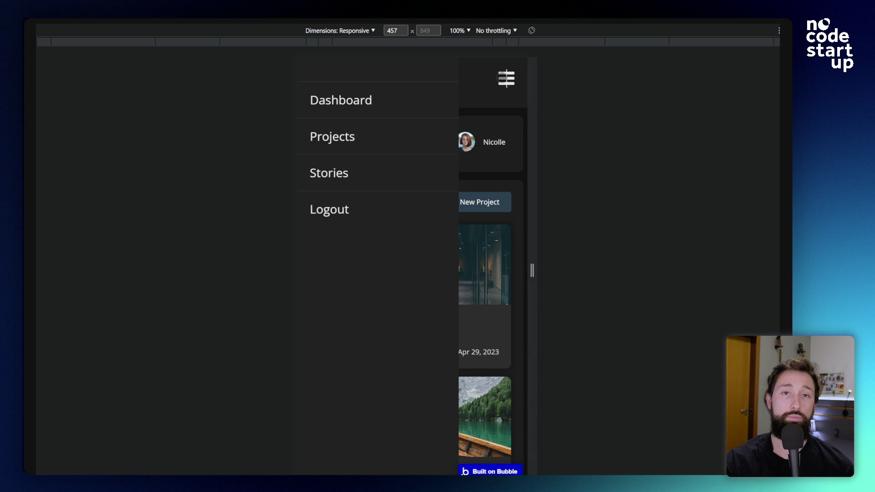
click(506, 78)
key(ctrl+shift+m)
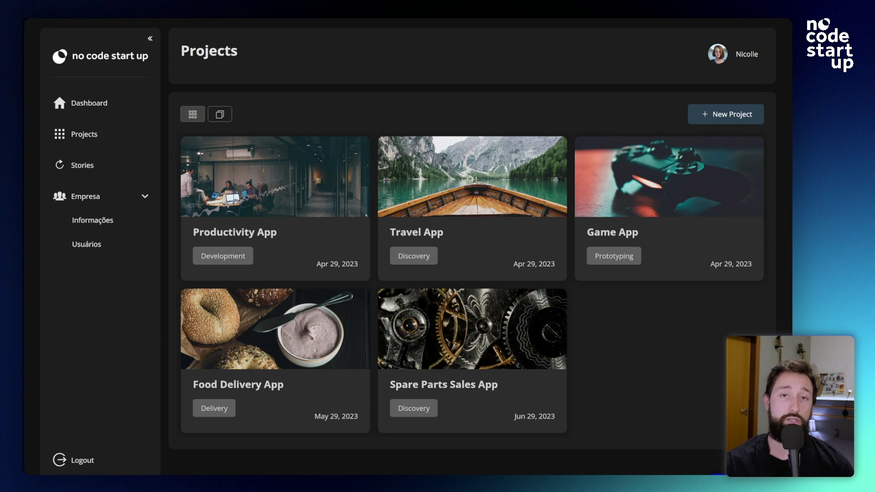
- Browse the finished app's Dashboard, Projects, Stories, Informações and Usuários pages once more, ending on Projects
click(106, 104)
click(97, 135)
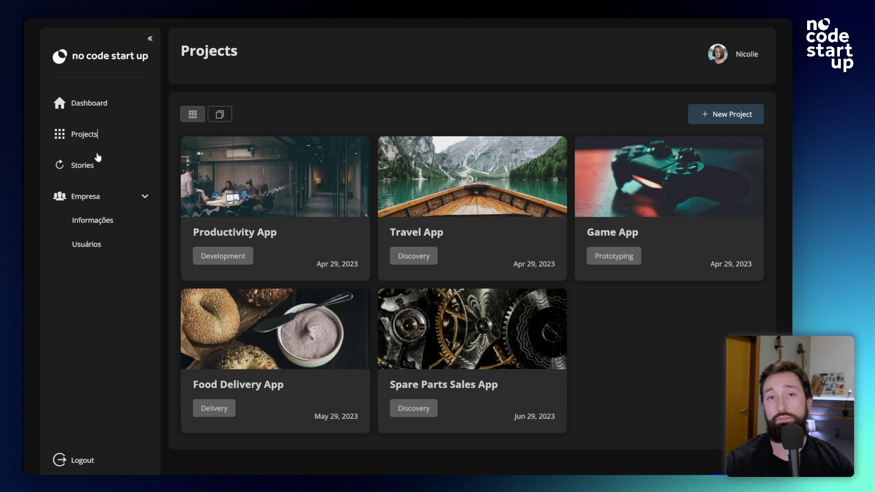
click(90, 170)
click(103, 221)
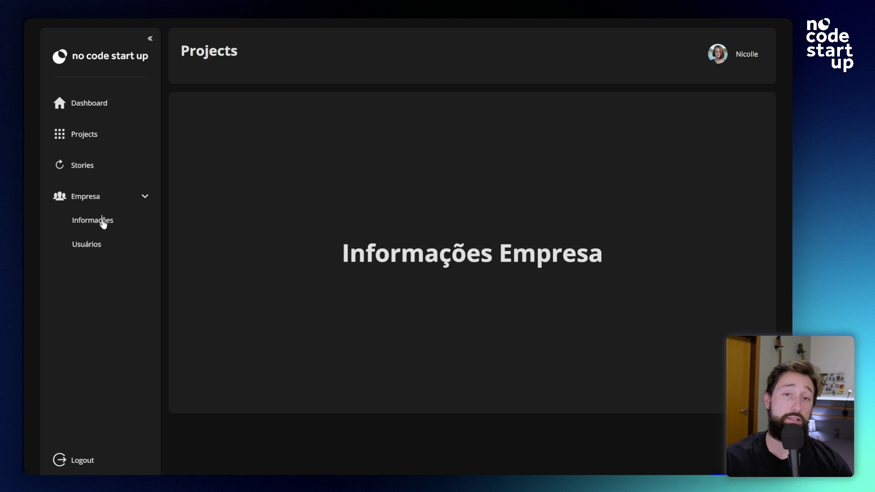
click(99, 248)
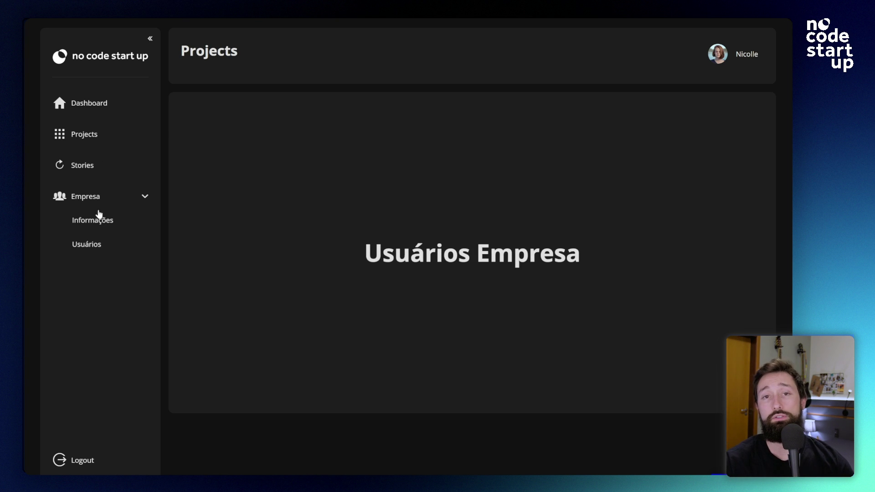
click(93, 133)
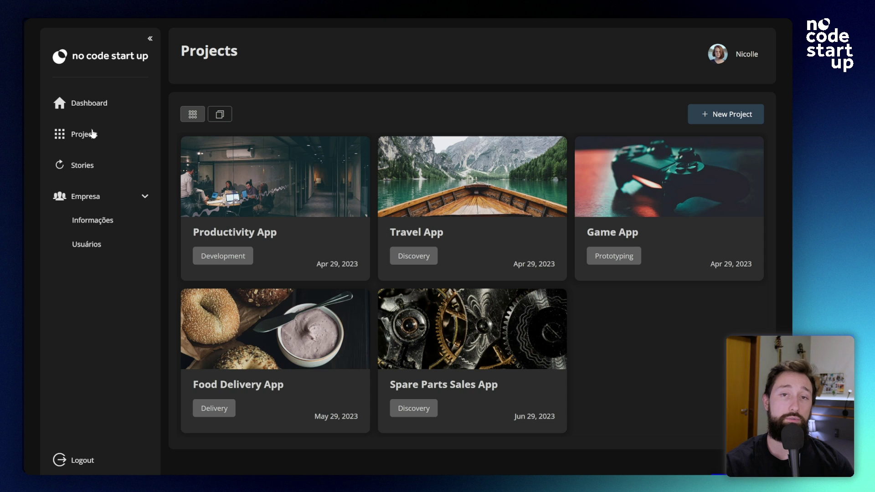
- Collapse the sidebar on the Projects page, preview its temporary expansion over the project cards, and pin it open again
click(150, 40)
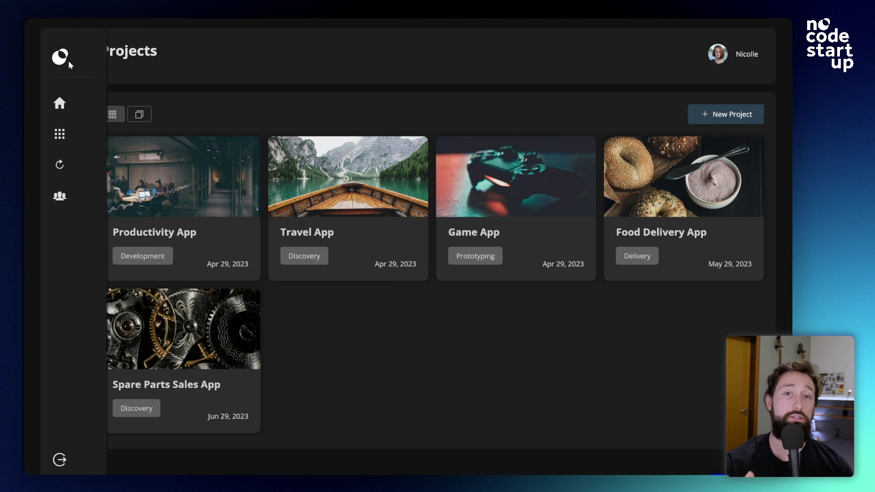
mouse_move(72, 62)
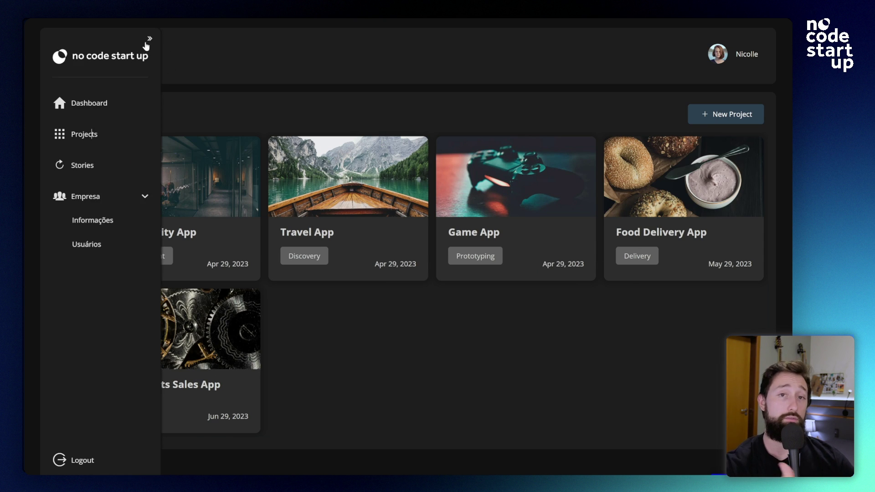
click(148, 41)
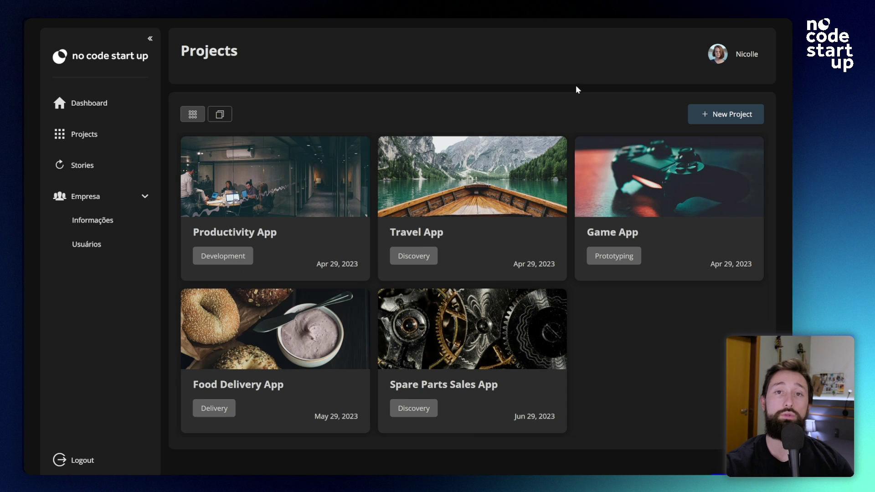
- Turn on responsive device emulation for the Projects page and narrow the emulated screen to check how the layout adapts
key(ctrl+shift+m)
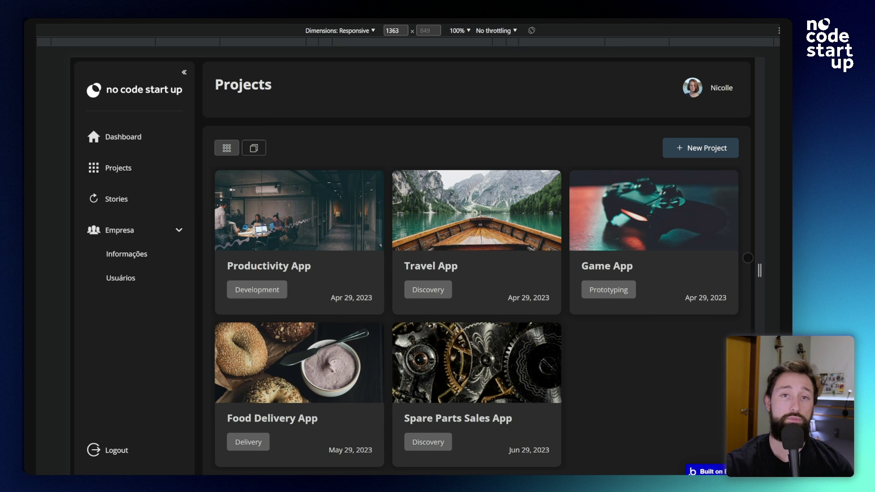
drag(751, 271, 655, 268)
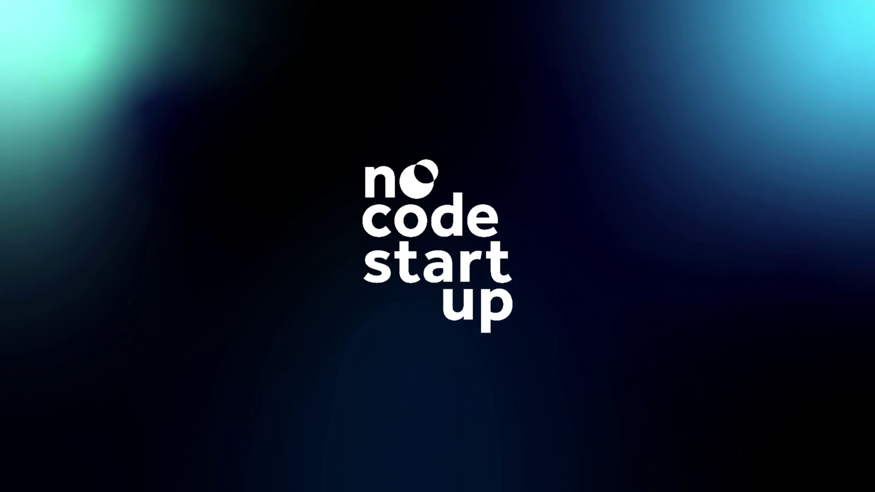